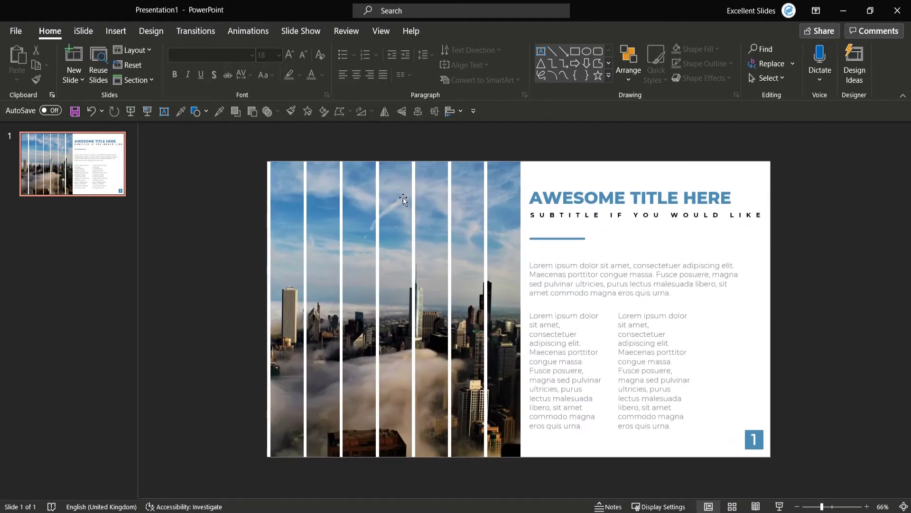
Add a new slide after the sample and delete both its placeholders so it is blank.
right_click(65, 228)
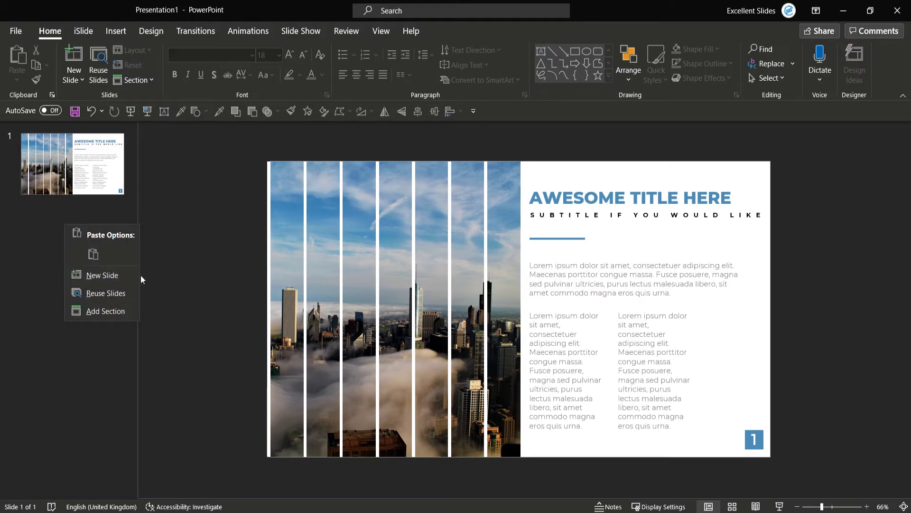
left_click(81, 283)
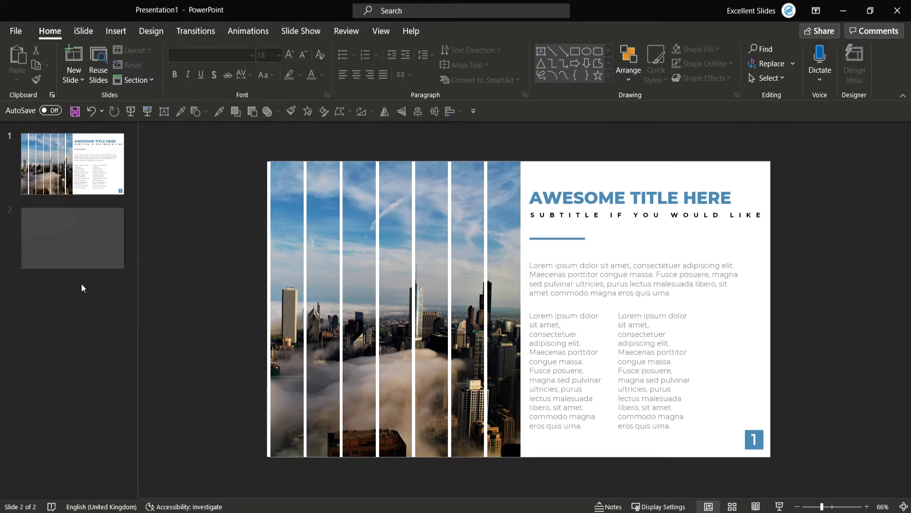
scroll(313, 302, "down", 3)
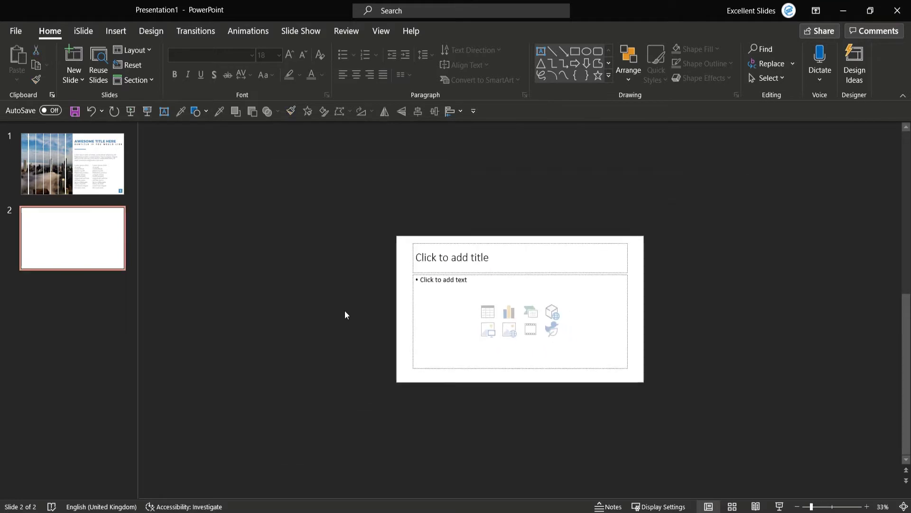
scroll(346, 310, "up", 3)
left_click_drag(257, 139, 787, 458)
key("Delete")
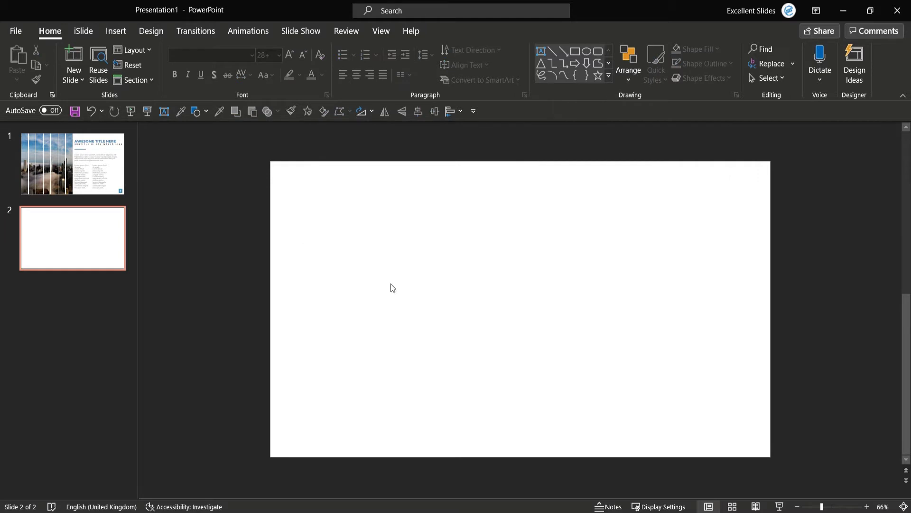
left_click(122, 187)
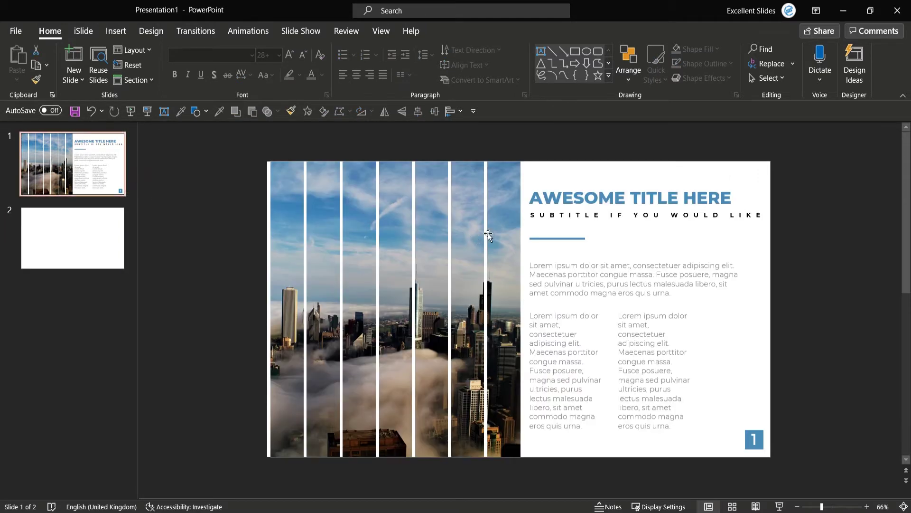
Copy the city photo from slide 1 and paste it onto slide 2.
left_click(514, 226)
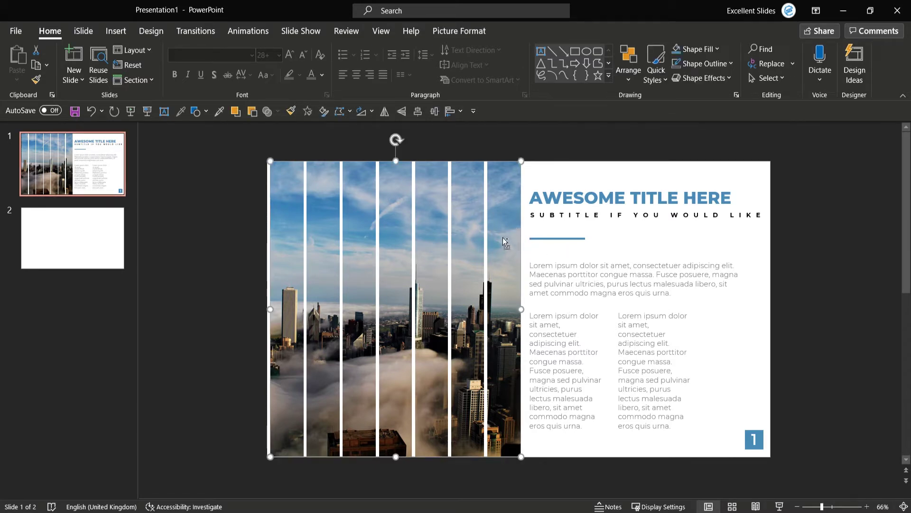
key("ctrl+c")
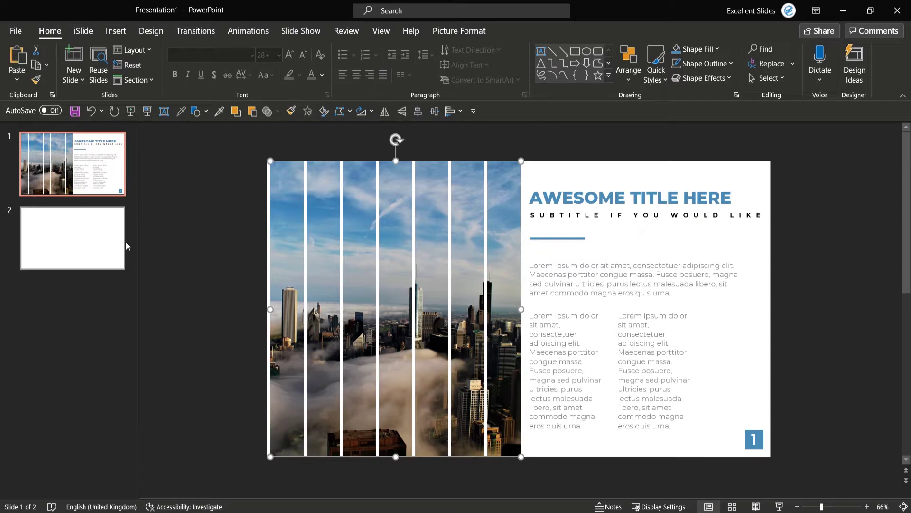
left_click(123, 241)
key("ctrl+v")
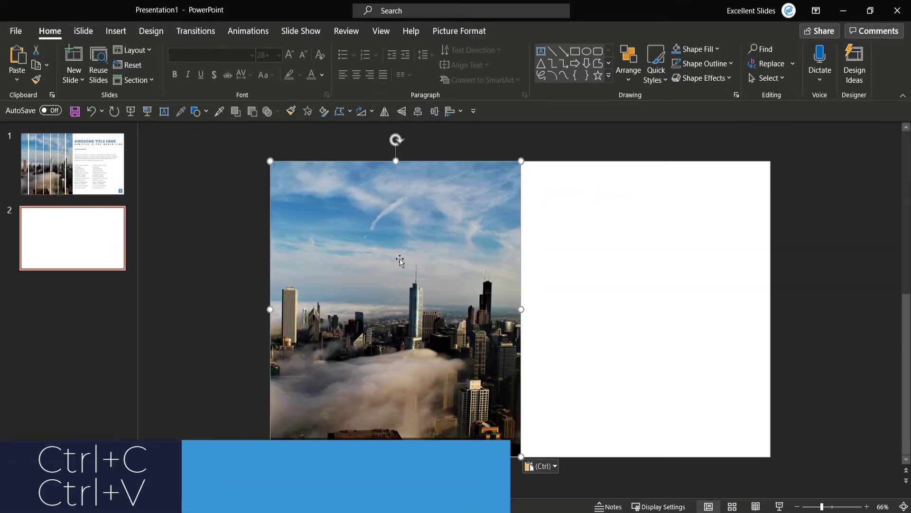
left_click(641, 248)
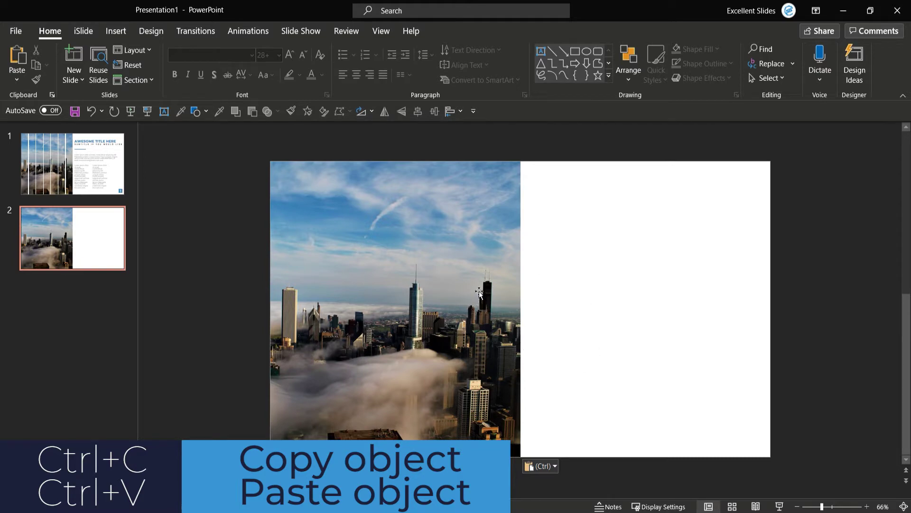
left_click(105, 178)
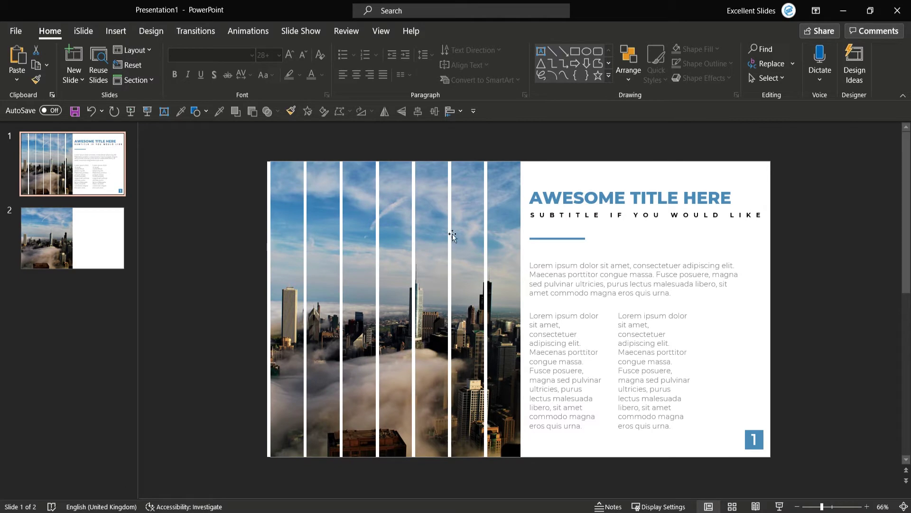
Inspect the sample's white divider strips, nudging them up and undoing to see they're separate.
scroll(453, 237, "up", 2)
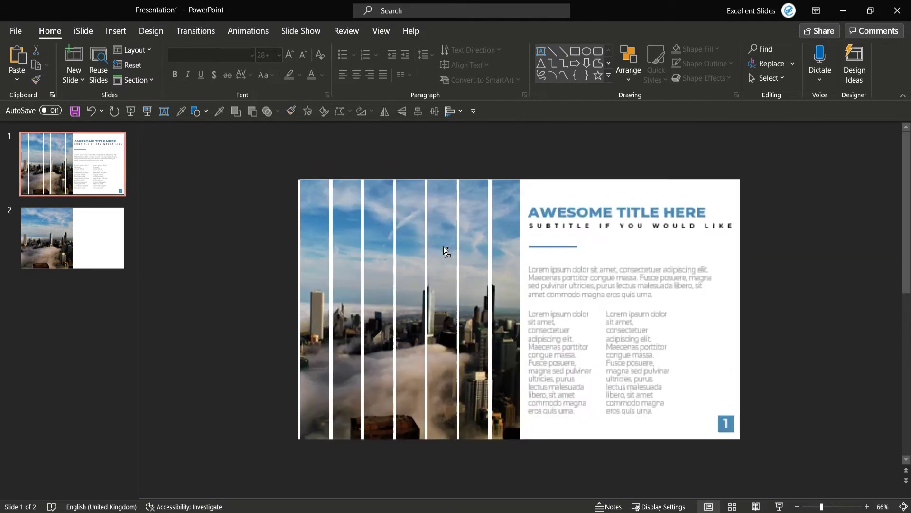
left_click(358, 260)
scroll(388, 227, "up", 1)
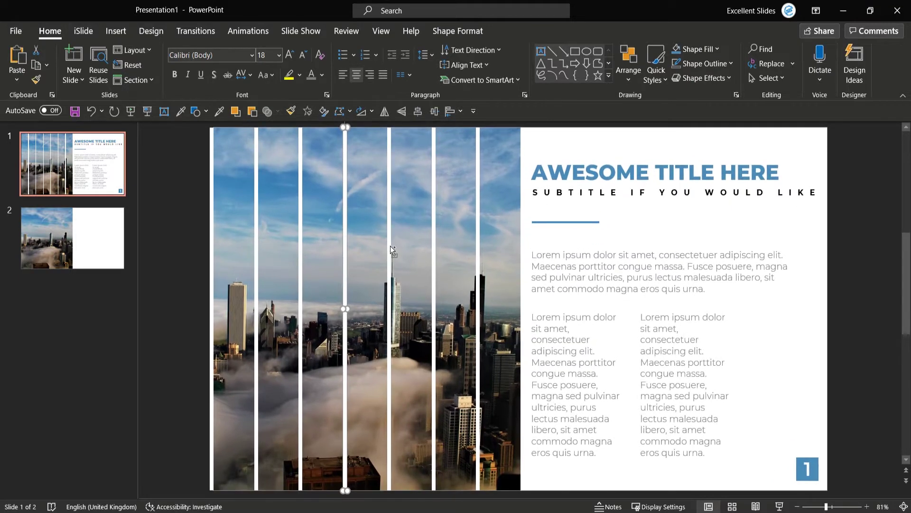
scroll(390, 245, "down", 1)
scroll(390, 246, "up", 1)
scroll(390, 246, "down", 1)
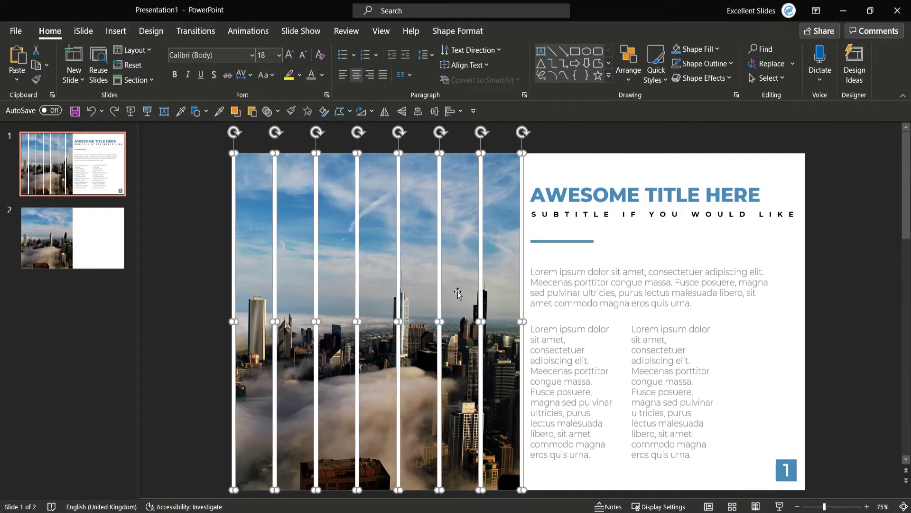
key("Up")
key("Up")
key("Up")
key("Up")
key("Up")
key("Up")
key("Up")
key("Up")
key("Up")
key("Up")
key("Up")
key("Up")
key("Up")
key("Up")
key("Up")
key("Up")
key("Up")
key("Up")
key("Up")
key("Up")
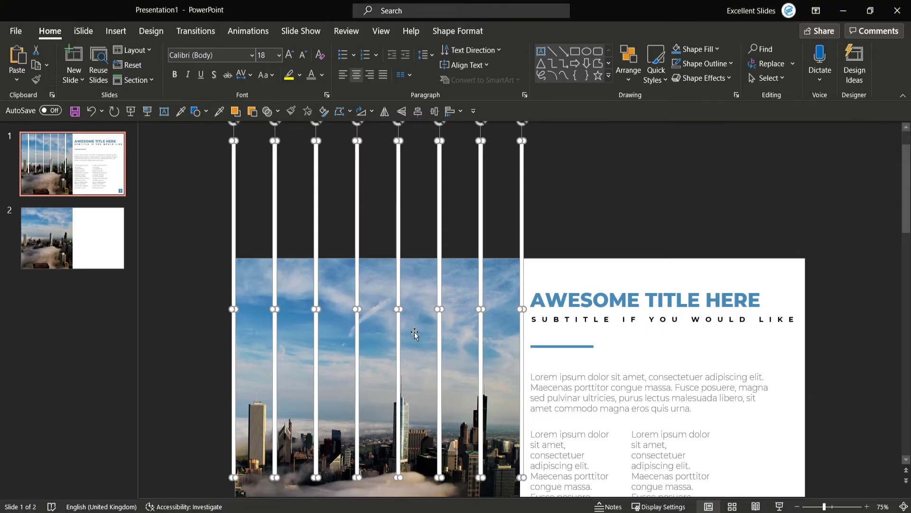
key("ctrl+z")
left_click(625, 135)
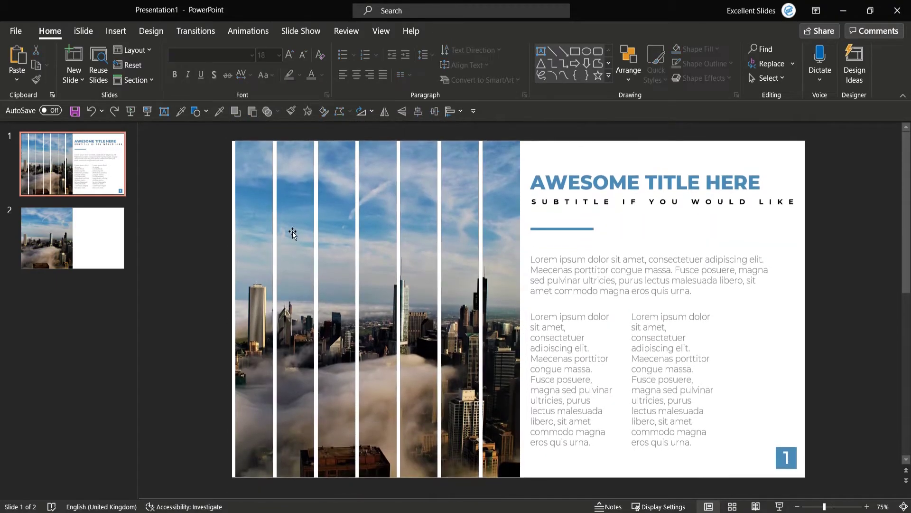
Paste the leftmost white strip onto slide 2 and position it at the photo's left edge.
left_click(234, 255)
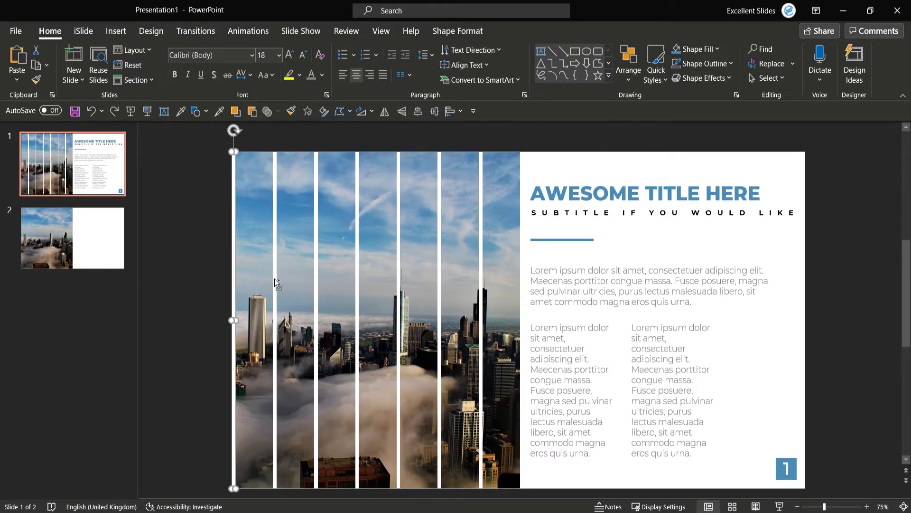
left_click(46, 239)
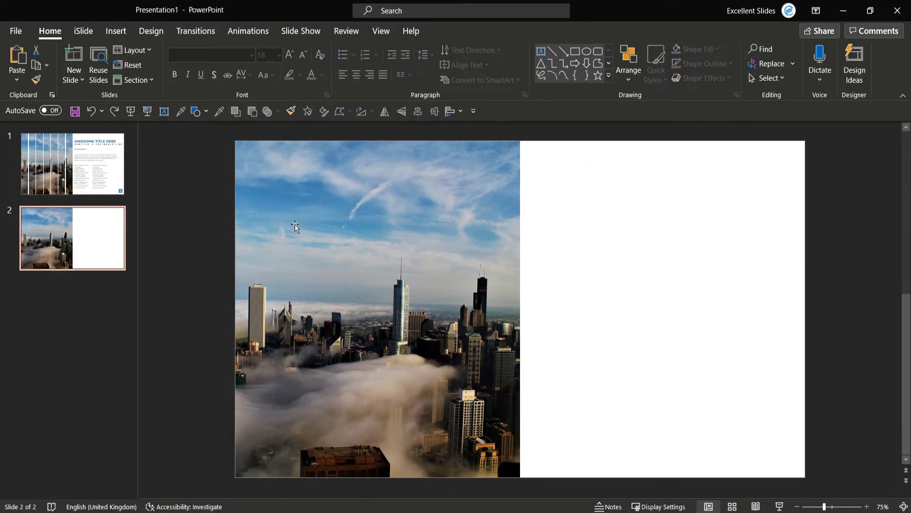
key("ctrl+v")
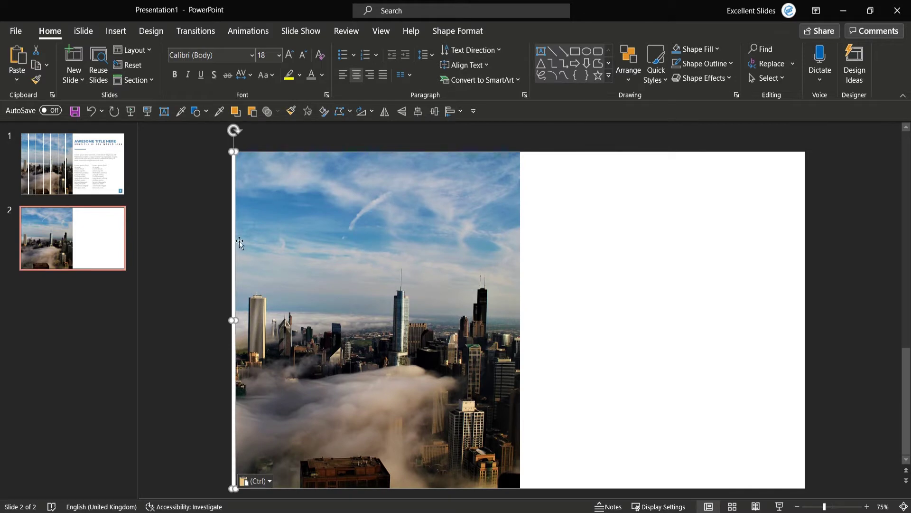
left_click_drag(233, 243, 318, 243)
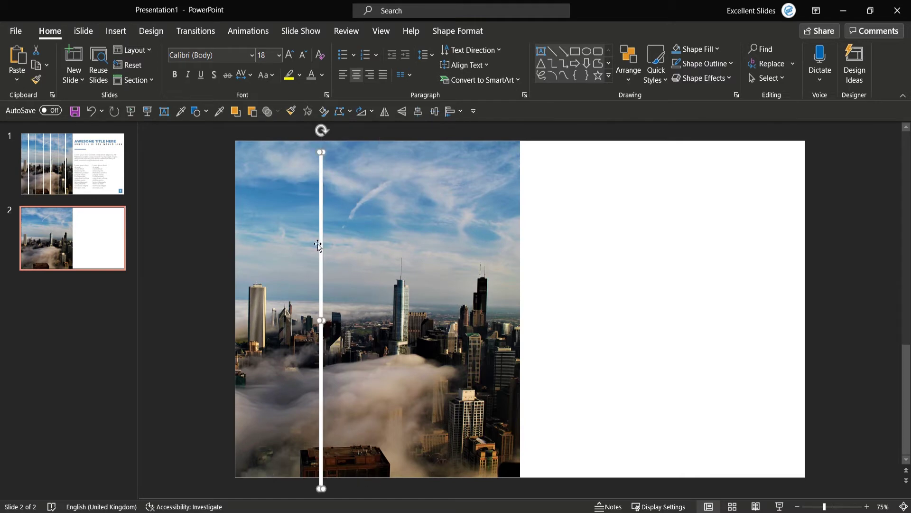
scroll(317, 239, "up", 3)
scroll(311, 257, "down", 3)
left_click_drag(322, 261, 237, 246)
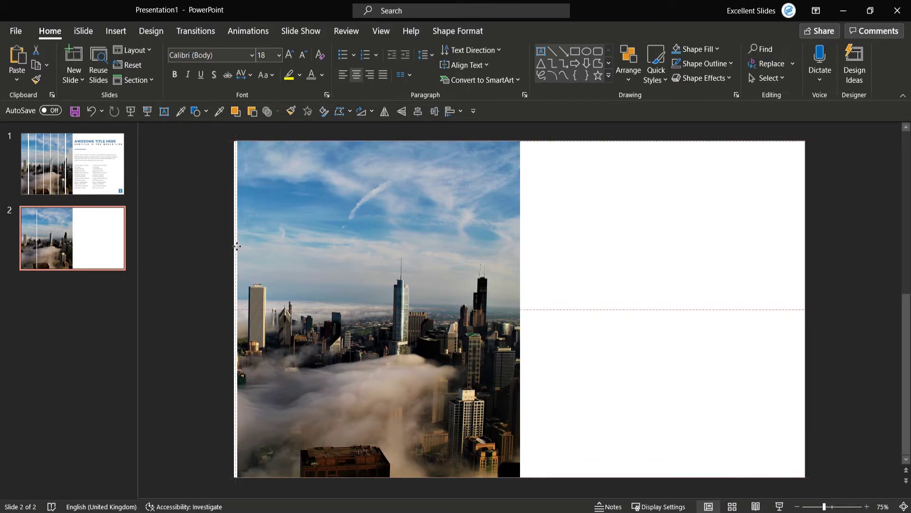
scroll(240, 242, "up", 5)
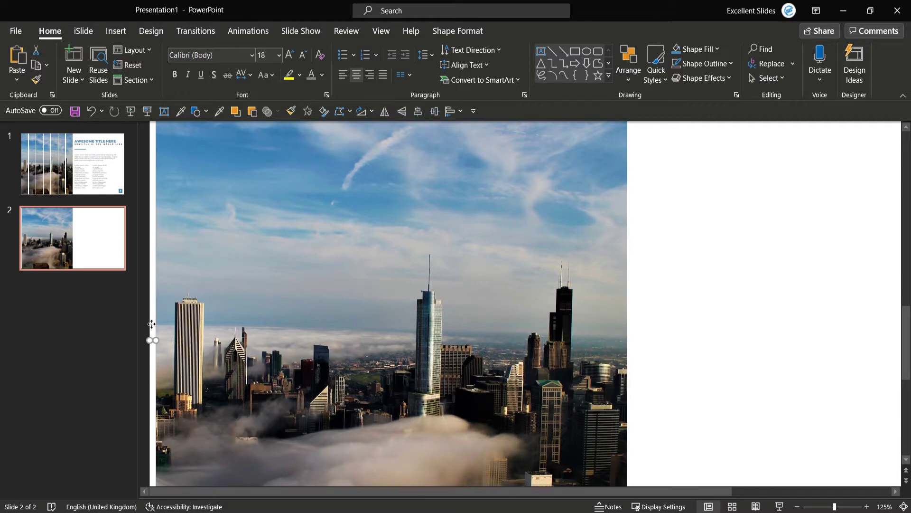
mouse_move(153, 328)
left_mouse_down()
mouse_move(159, 323)
mouse_move(149, 325)
left_mouse_up()
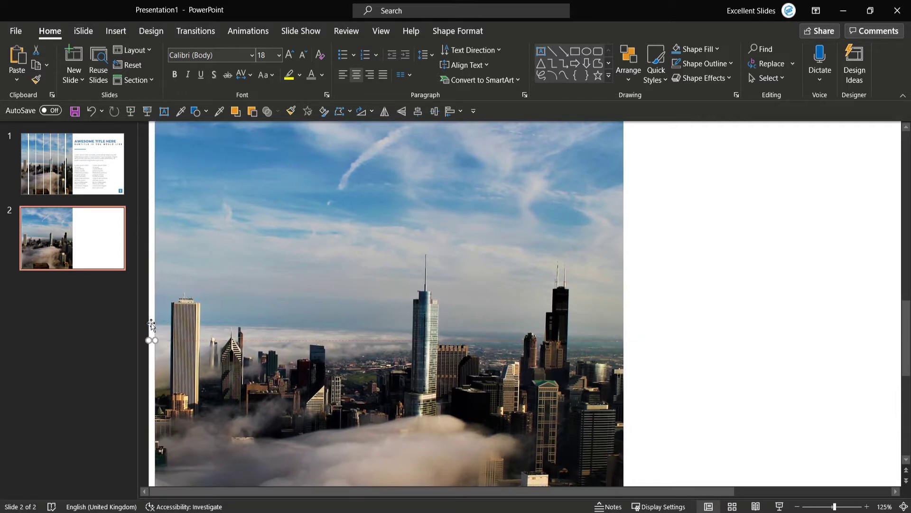
scroll(223, 324, "down", 5)
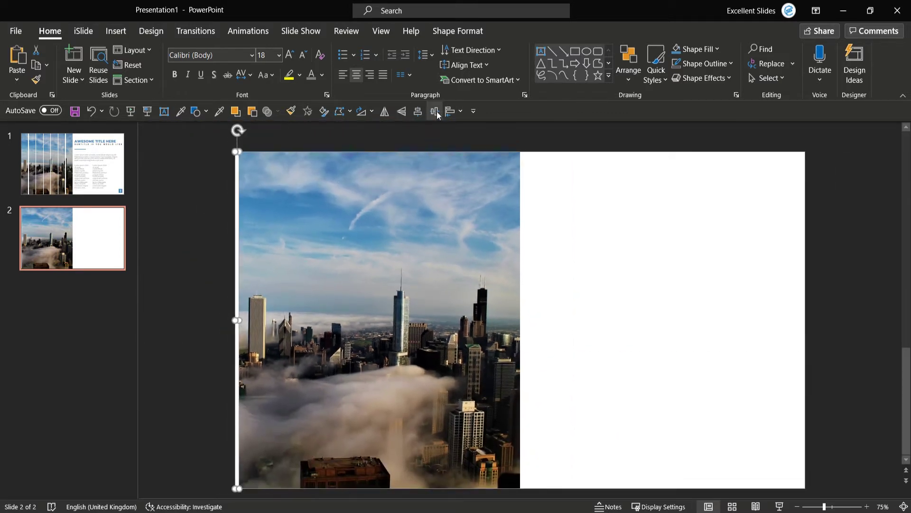
Duplicate the white strip across the photo, placing the last copy on its right edge.
left_click(399, 141)
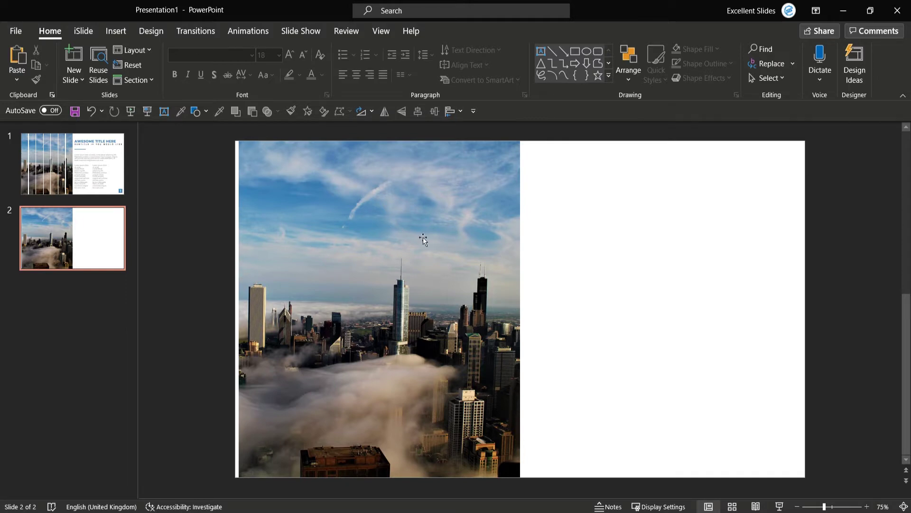
left_click(84, 169)
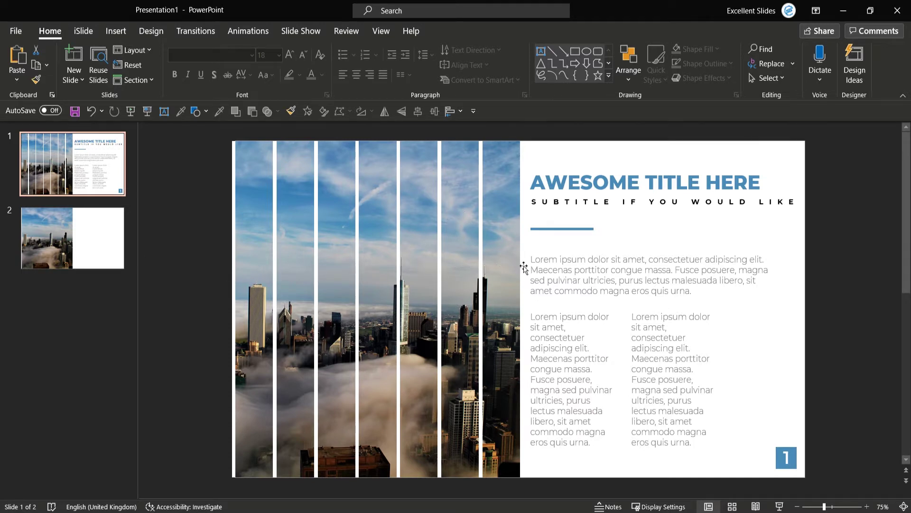
left_click(84, 243)
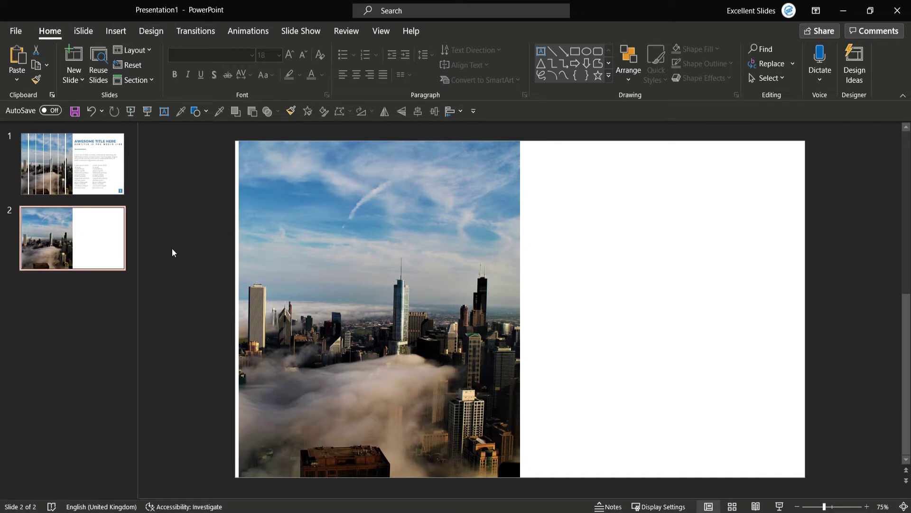
left_click(237, 262)
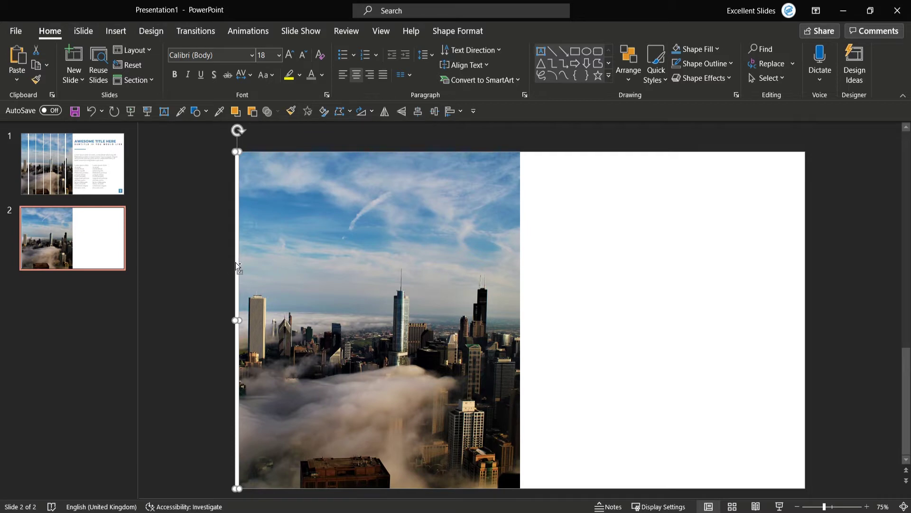
left_click_drag(235, 262, 281, 245)
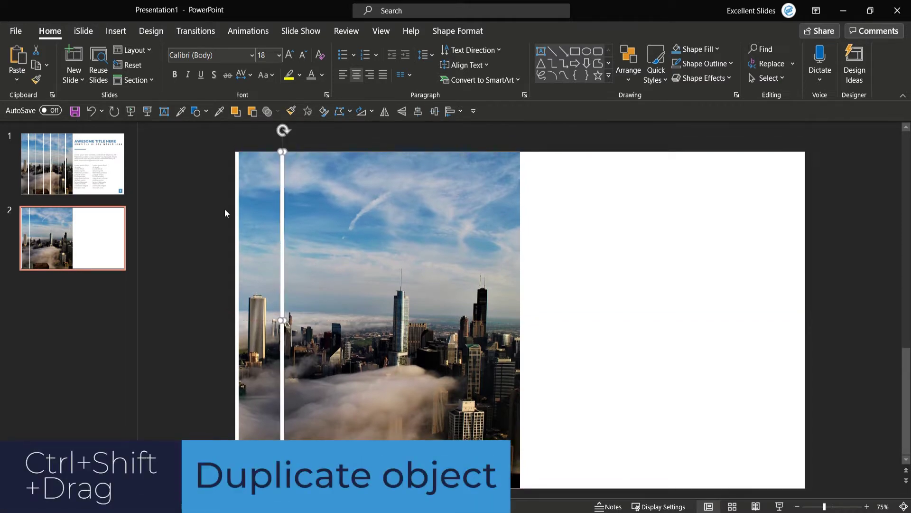
left_click_drag(281, 236, 475, 259)
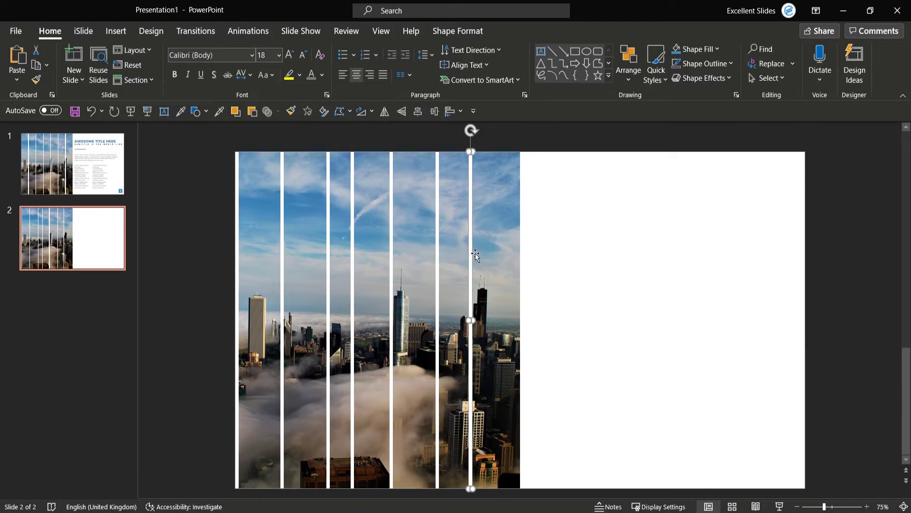
left_click_drag(473, 252, 531, 265)
scroll(518, 249, "up", 5, "ctrl")
scroll(528, 268, "down", 5, "ctrl")
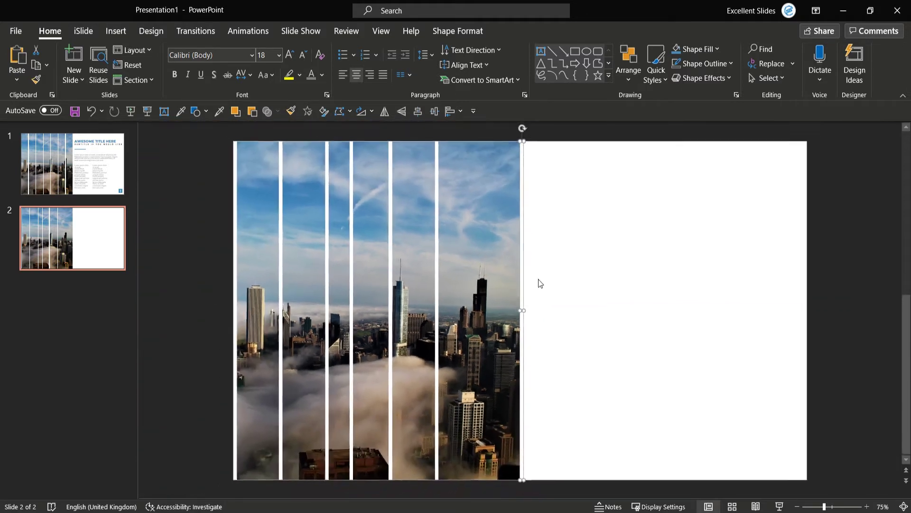
Select all seven white strips and apply Distribute Horizontally so the photo bands are equal.
left_click(559, 250)
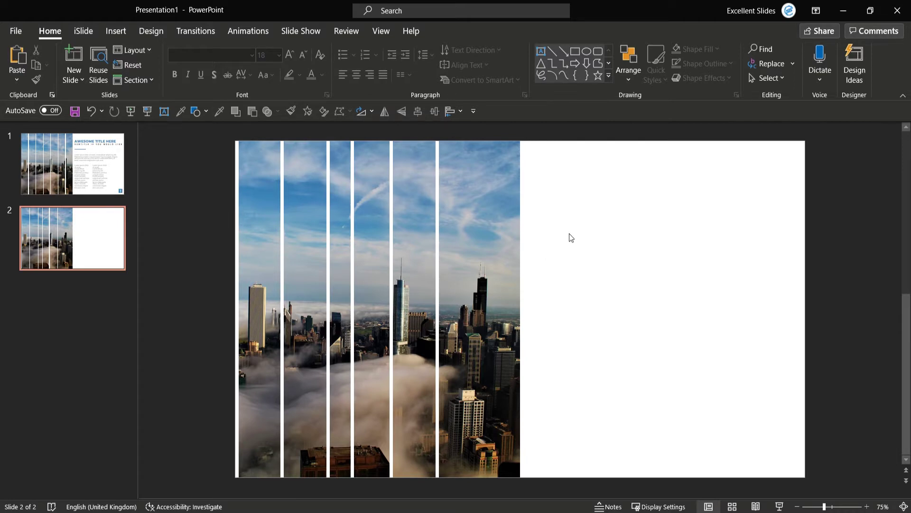
left_click(519, 239)
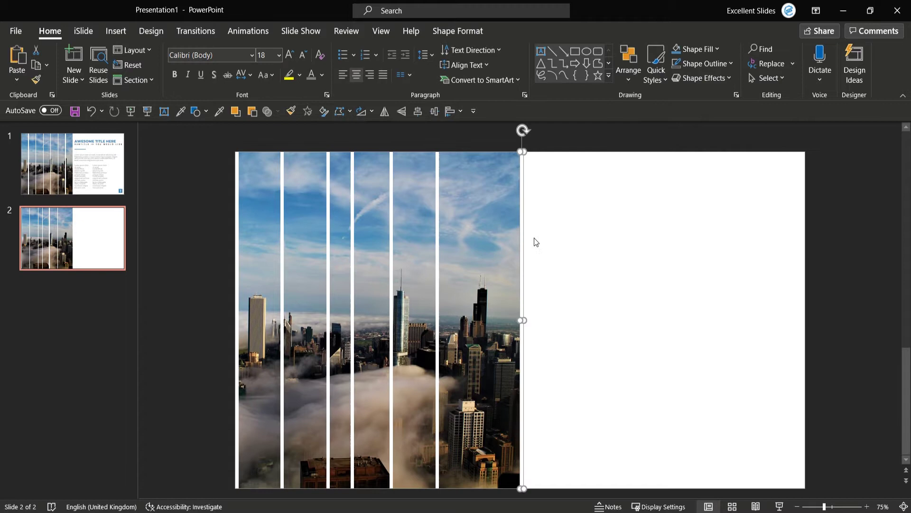
left_click(436, 280, "shift")
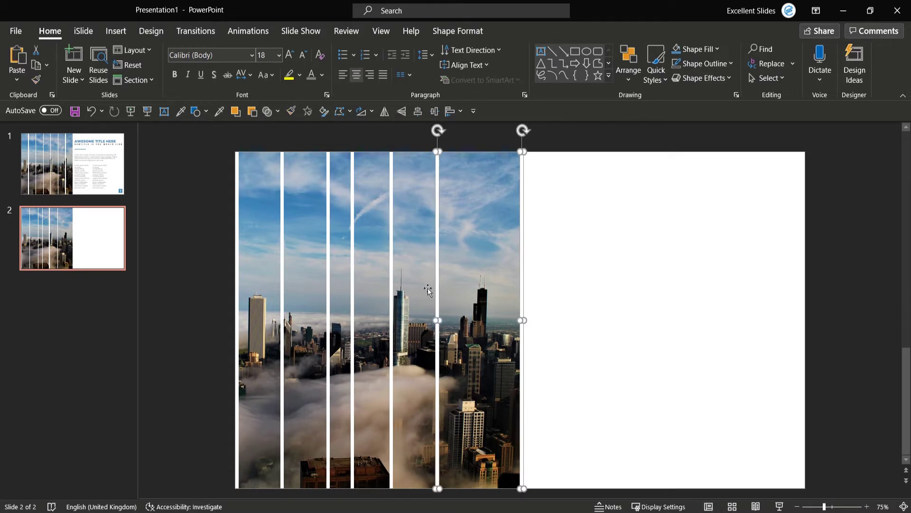
left_click(392, 301, "shift")
left_click(353, 319, "shift")
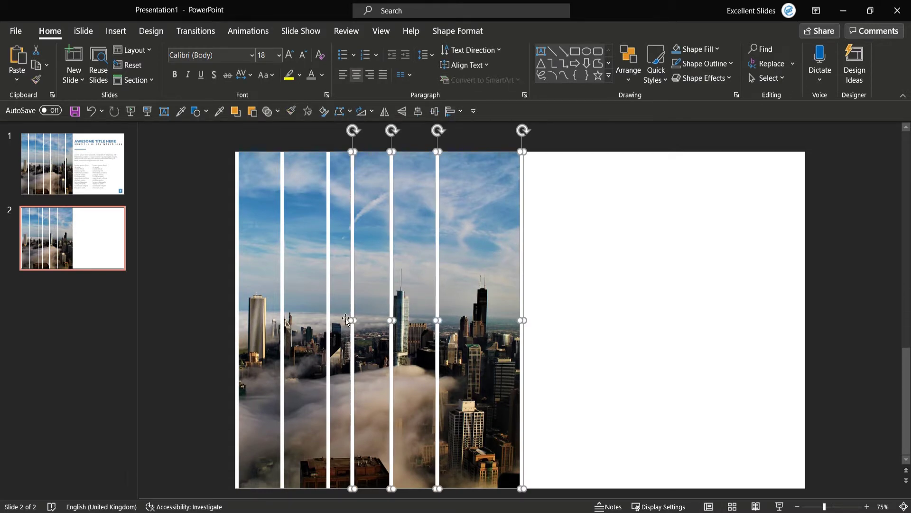
left_click(328, 325, "shift")
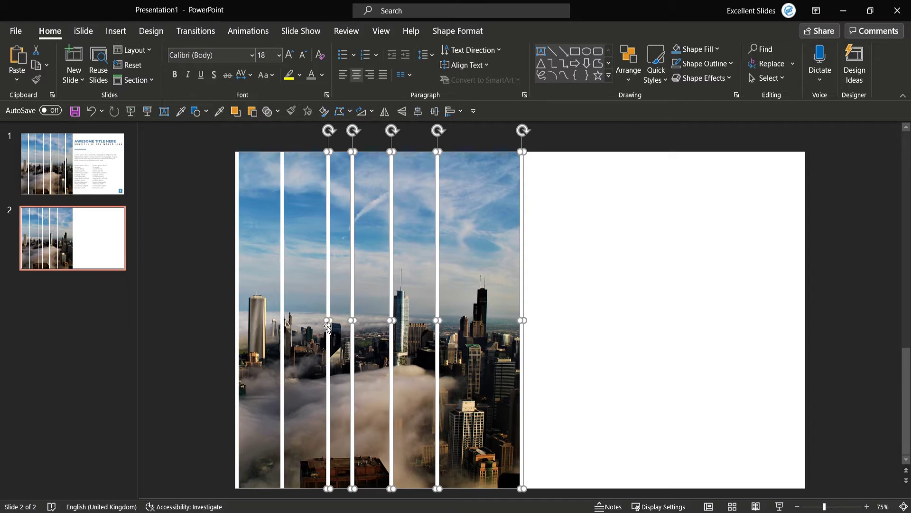
left_click(282, 334, "shift")
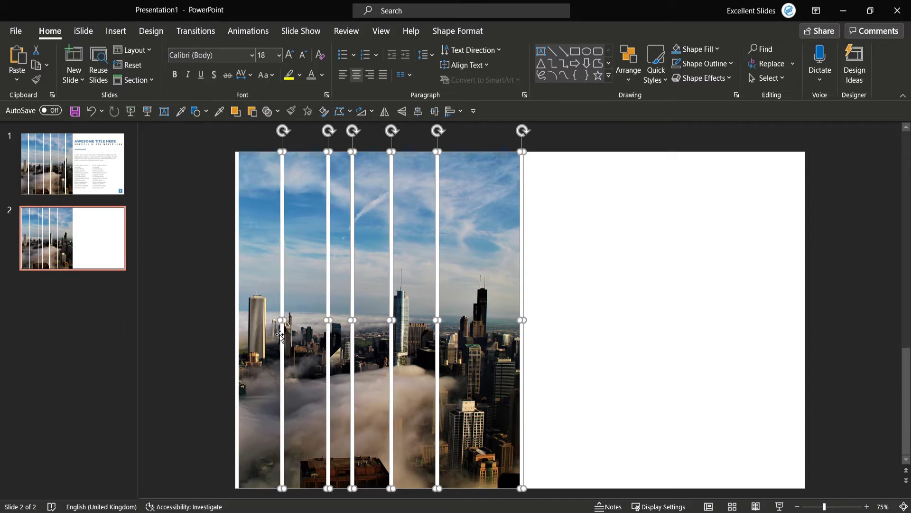
left_click(237, 348, "shift")
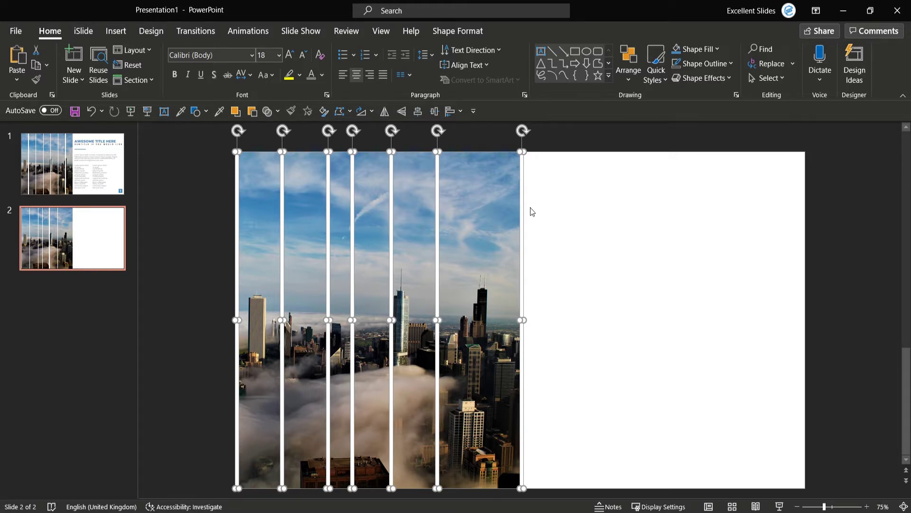
left_click(485, 31)
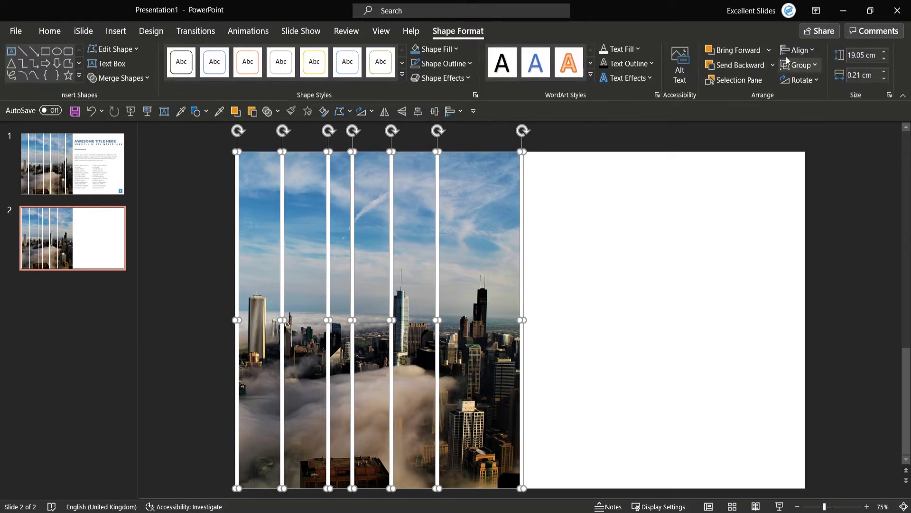
left_click(814, 51)
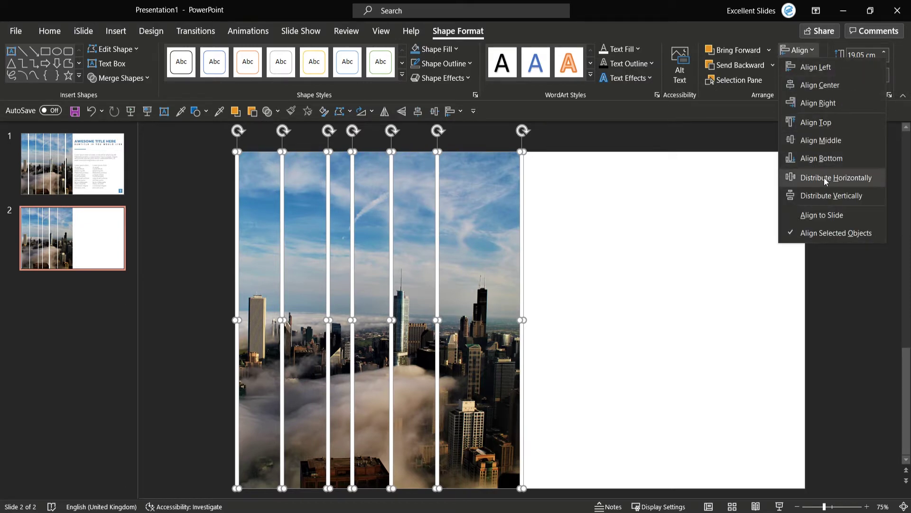
left_click(825, 178)
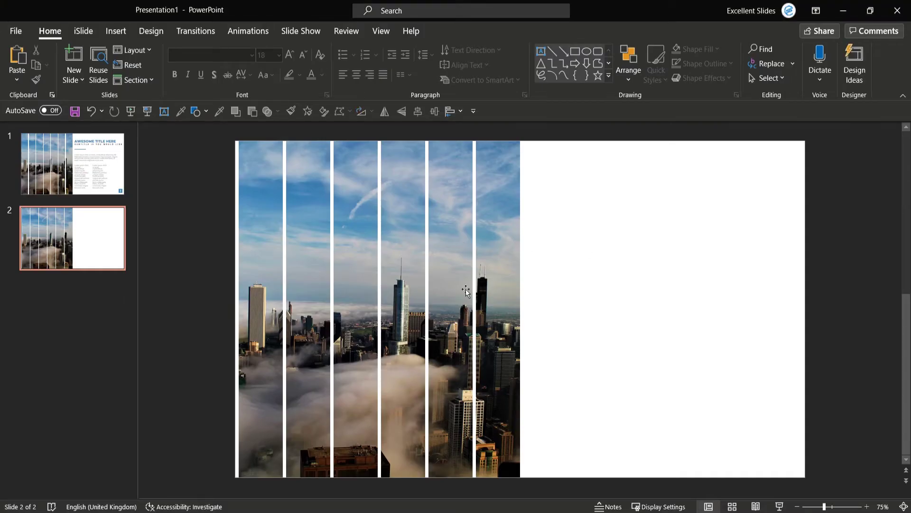
left_click(104, 182)
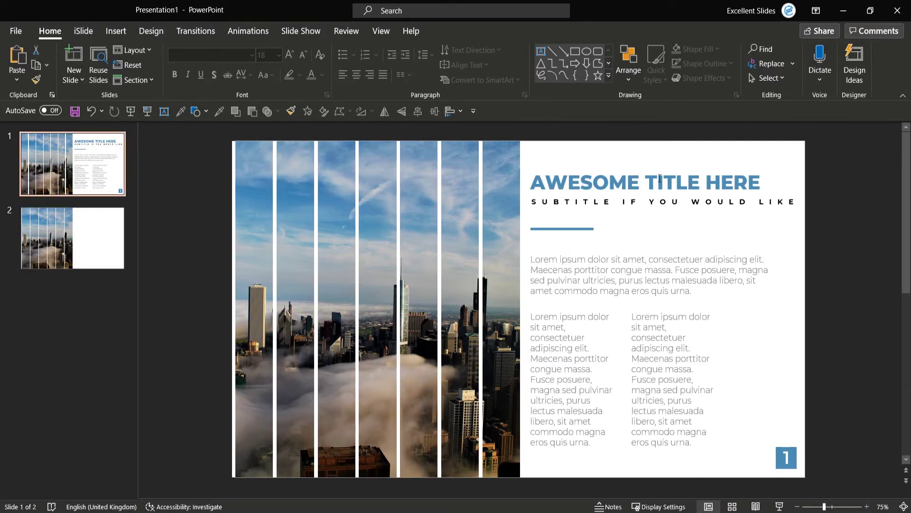
left_click(701, 187)
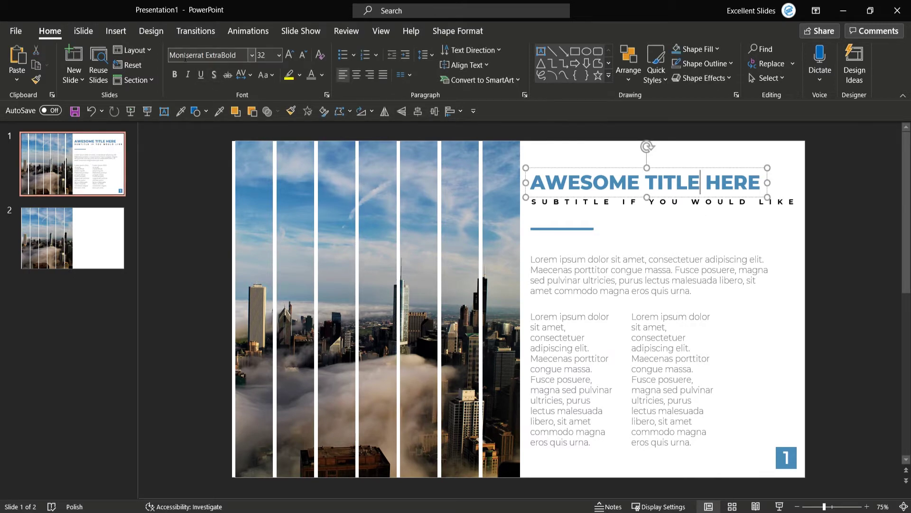
left_click(623, 201)
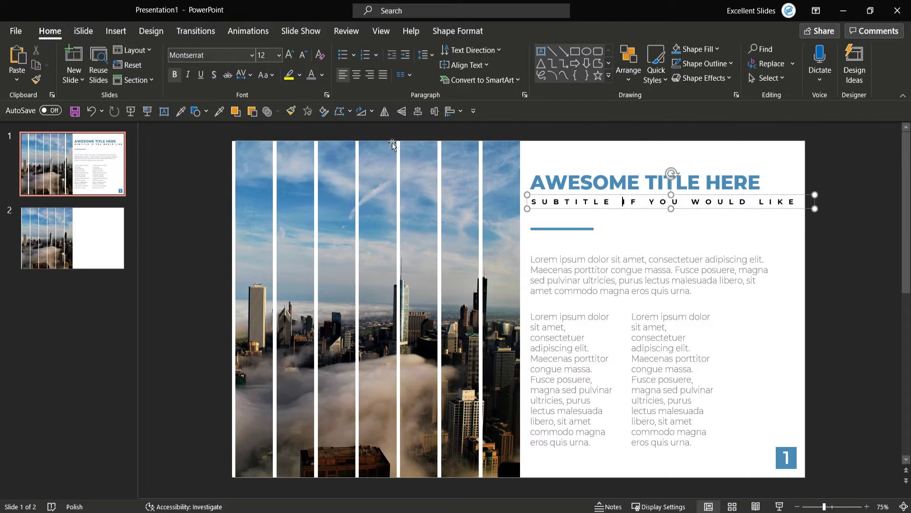
left_click(593, 291)
left_click(831, 339)
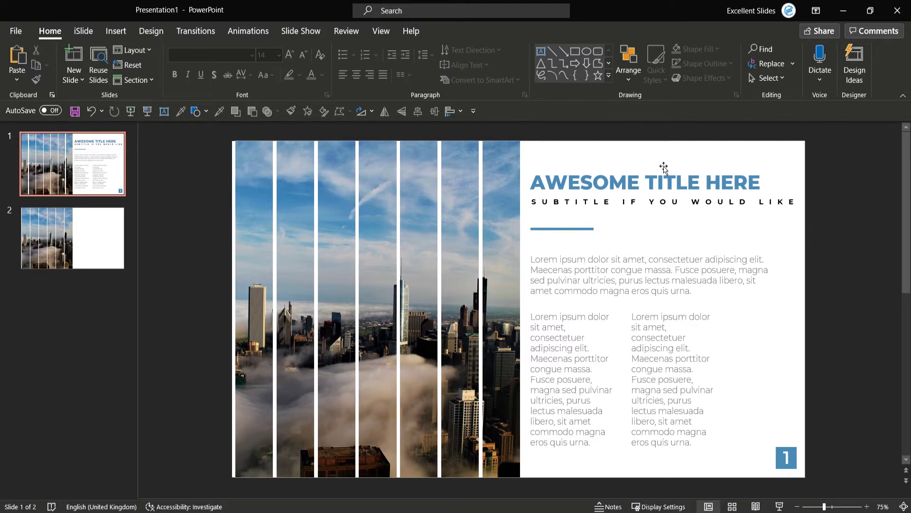
left_click(84, 232)
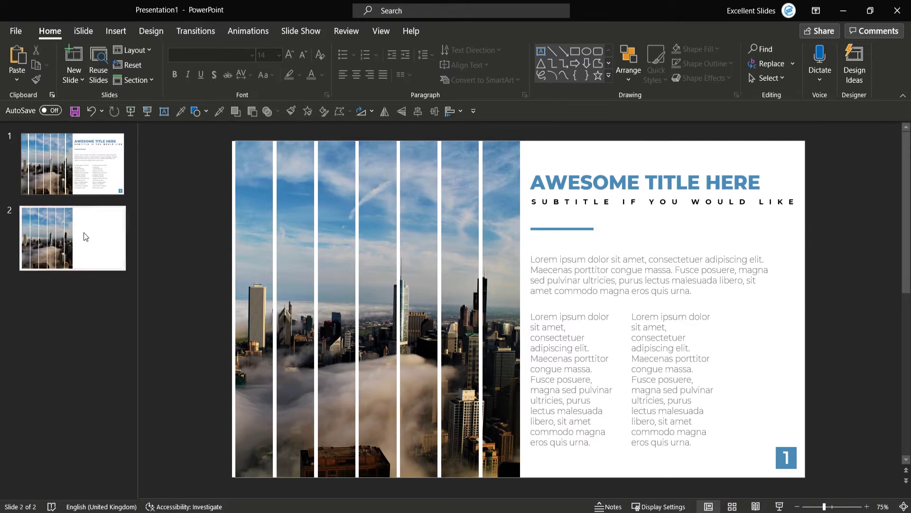
left_click(124, 151)
left_click(658, 183)
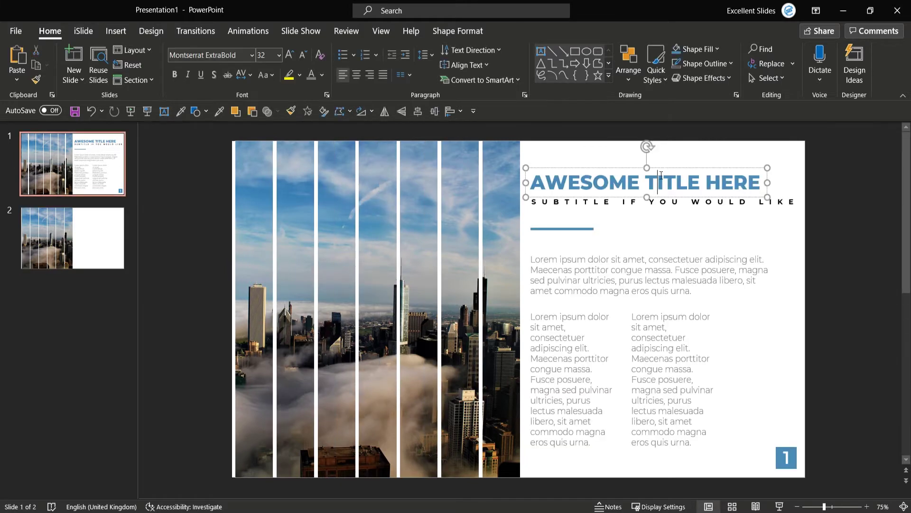
Add a text box on slide 2's right half reading 'AWESOME TITLE HERE'.
left_click(72, 237)
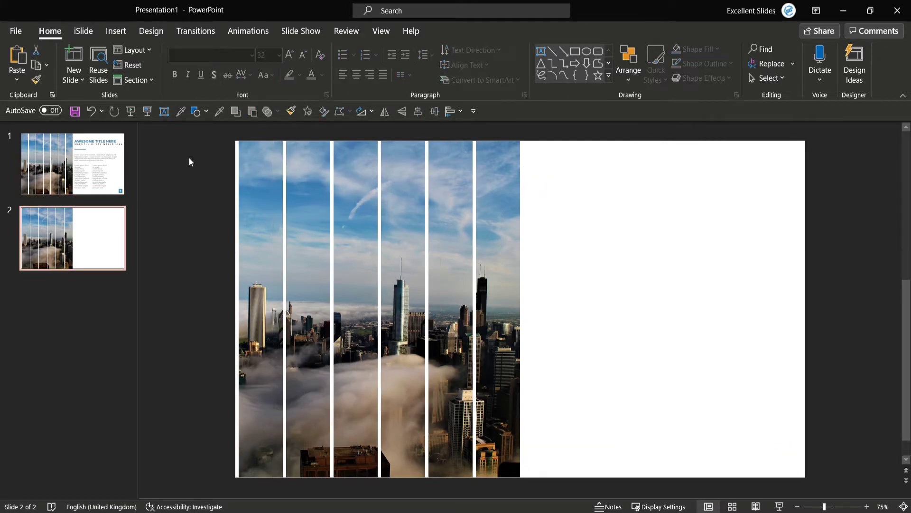
left_click(164, 111)
left_click(593, 204)
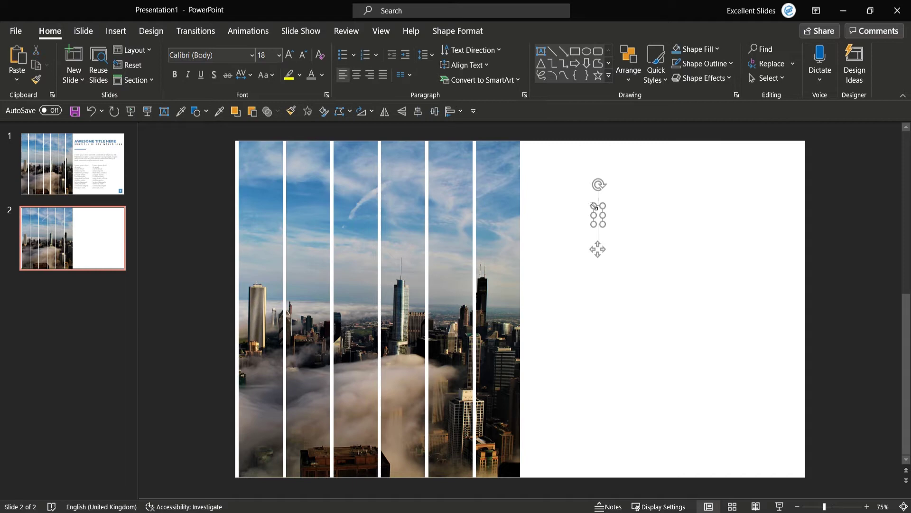
type("AWESO")
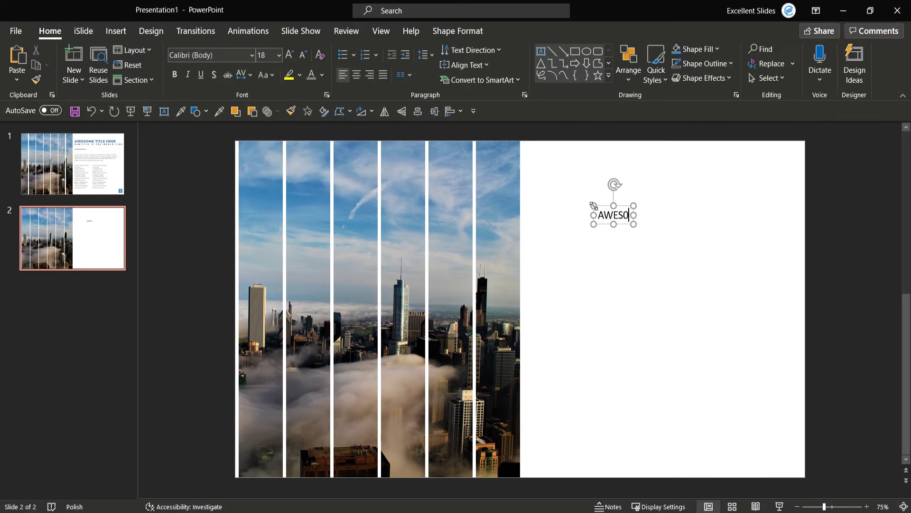
type("ME TITEL")
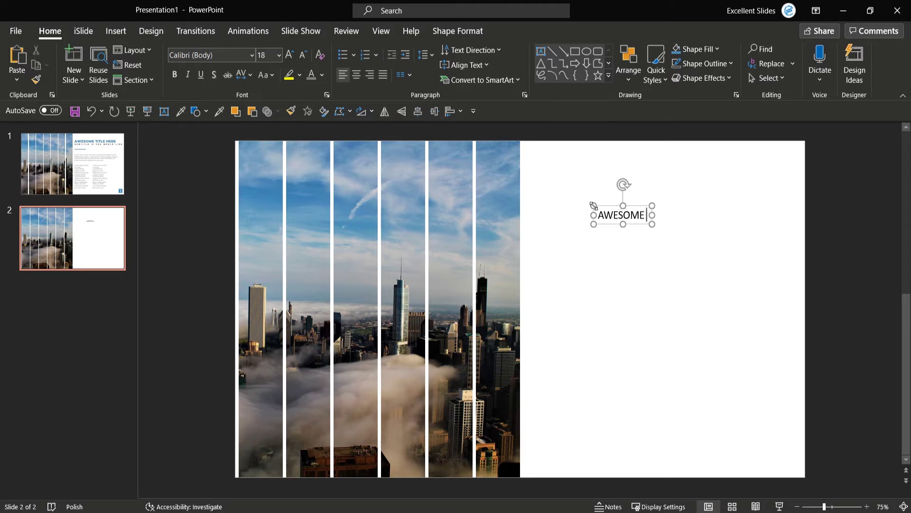
key("BackSpace")
key("BackSpace")
type("LE HERE")
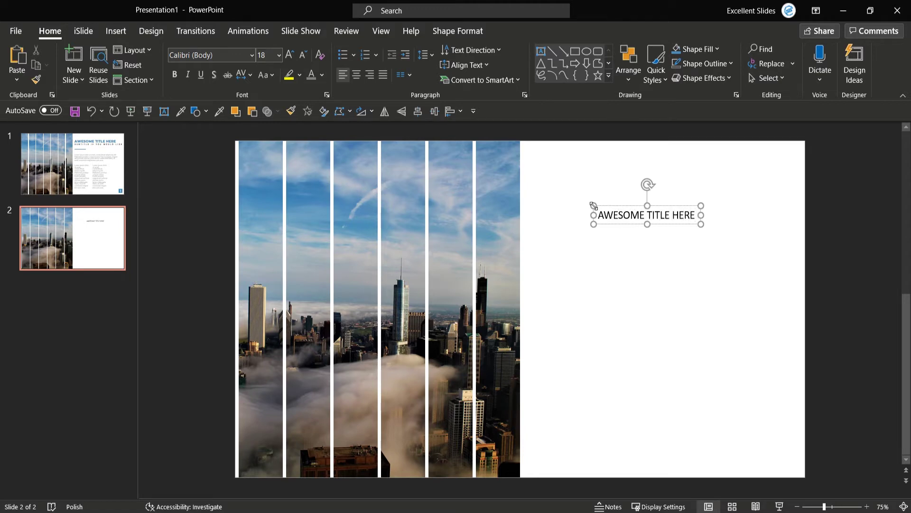
Enlarge the title to 40 pt and move it toward the top of the slide.
key("ctrl+a")
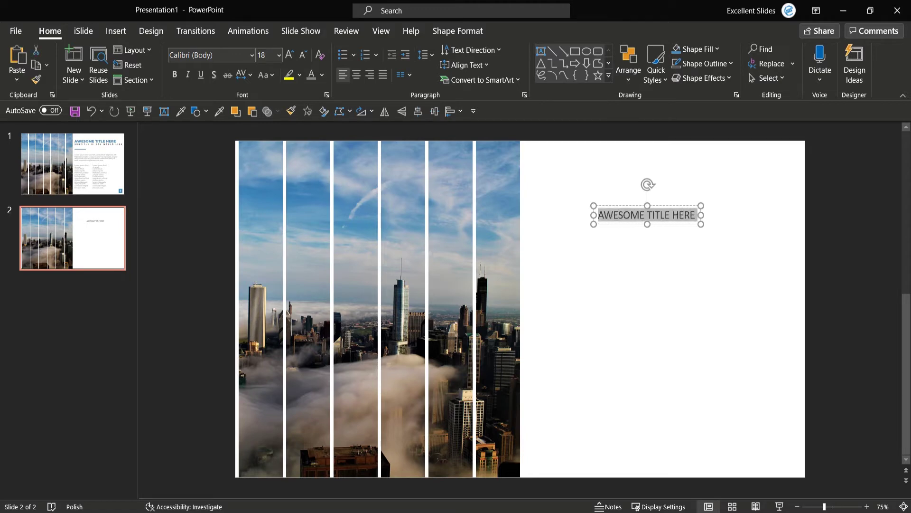
left_click(289, 55)
left_click(290, 56)
left_click(289, 55)
left_click(289, 55)
left_click(290, 55)
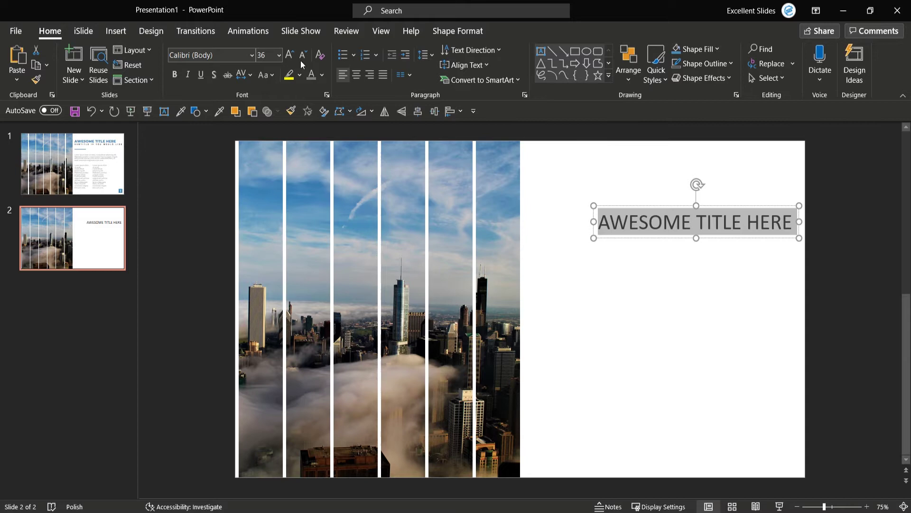
left_click(291, 55)
left_click_drag(647, 241, 607, 221)
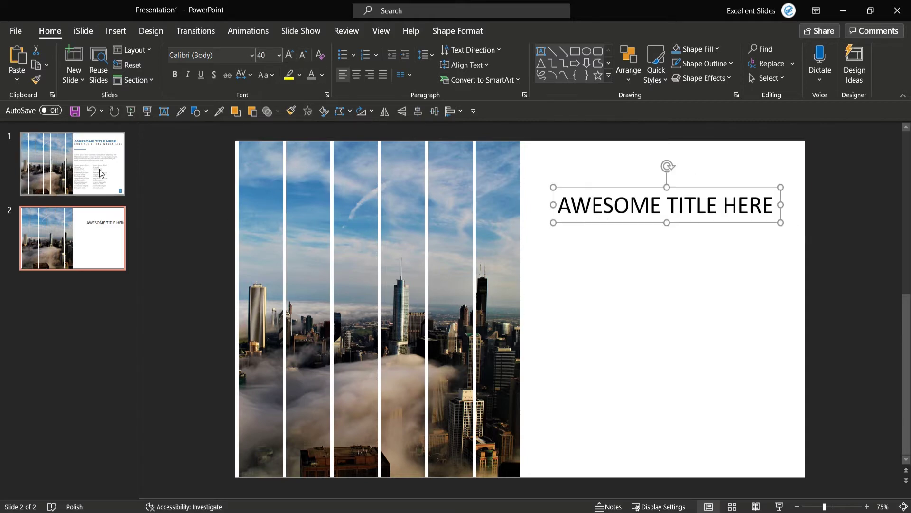
Check the sample title on slide 1 and reduce slide 2's title to 32 pt.
left_click(93, 161)
left_click(615, 177)
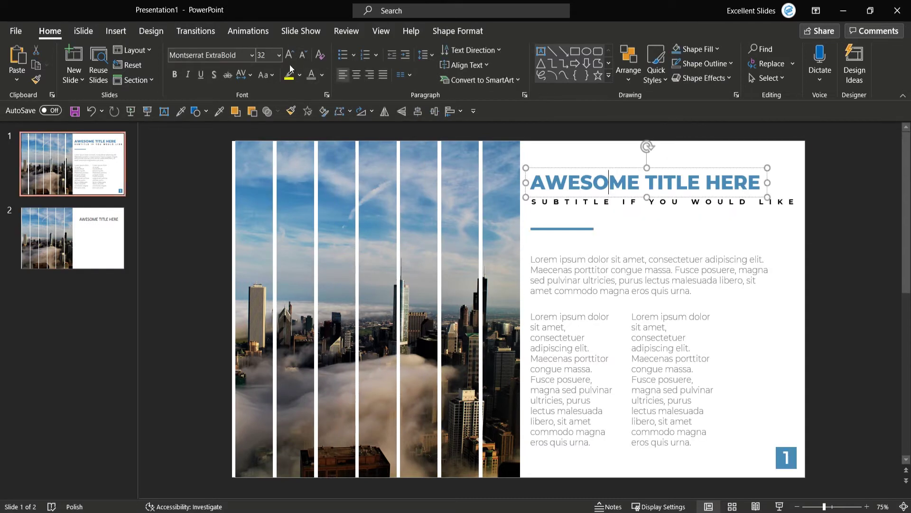
left_click(75, 221)
left_click(593, 205)
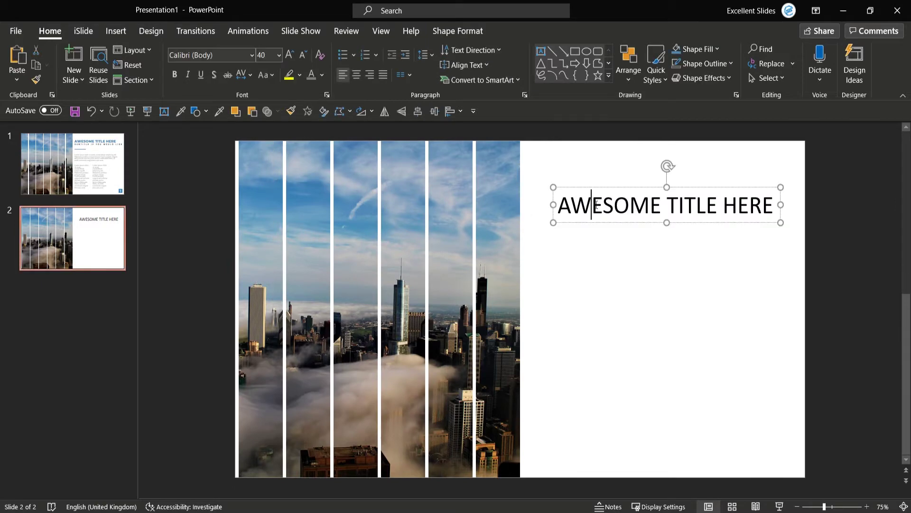
key("ctrl+a")
left_click(298, 59)
left_click(299, 59)
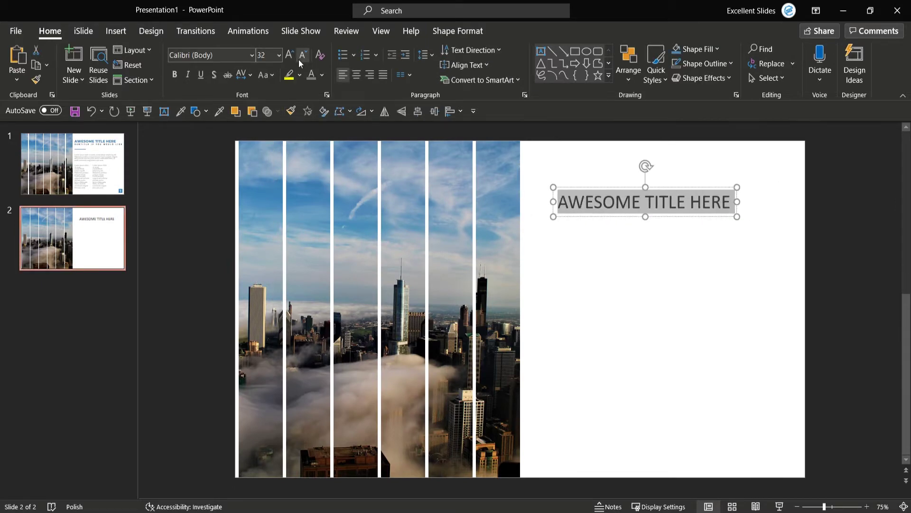
Set the title's font to Montserrat ExtraBold.
left_click(231, 55)
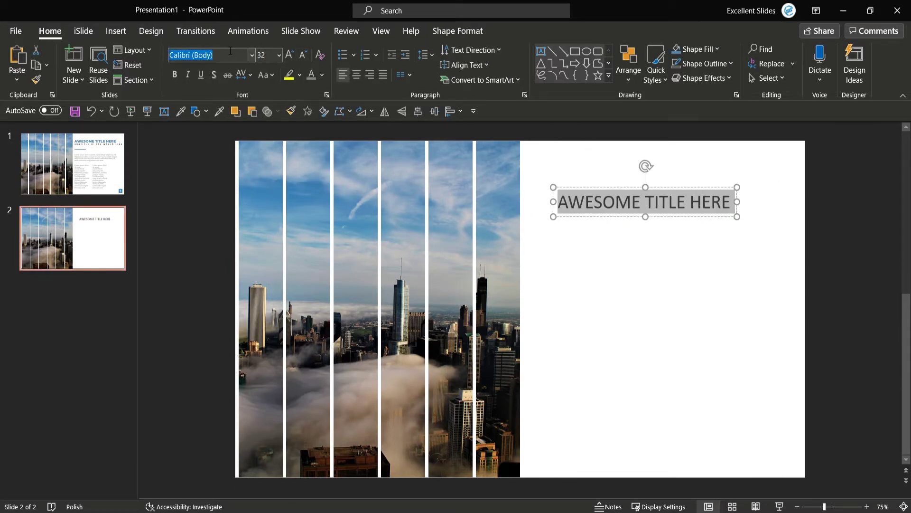
type("Mont")
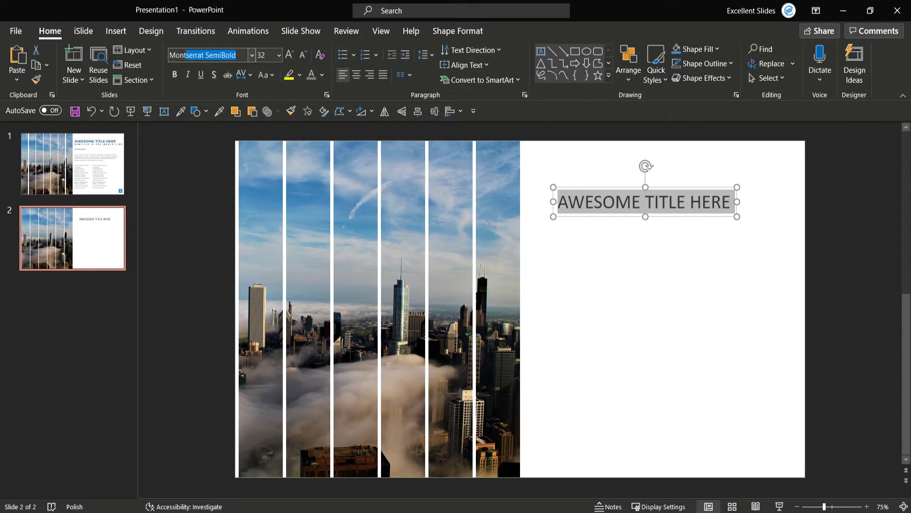
type("serrat Extra")
key("Tab")
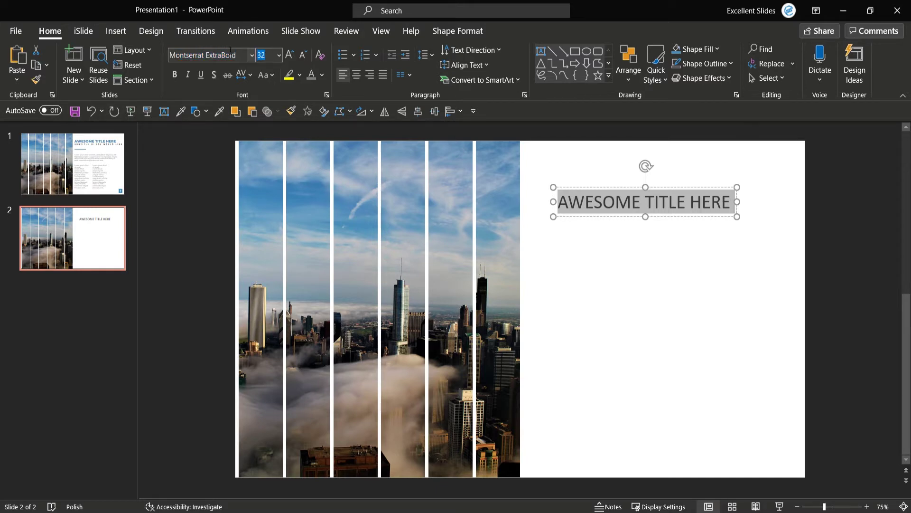
left_click(594, 220)
left_click(590, 218)
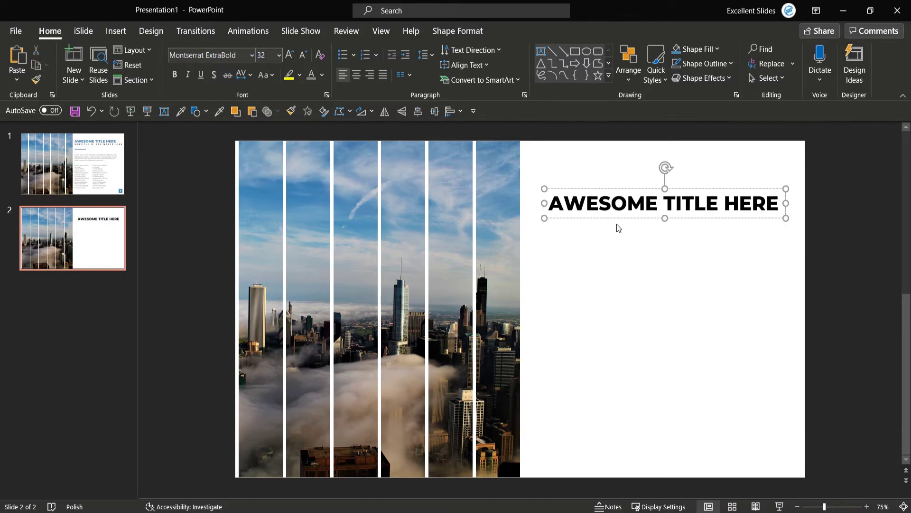
Color the title text by eyedropper-sampling the sky blue from the city image.
triple_click(616, 207)
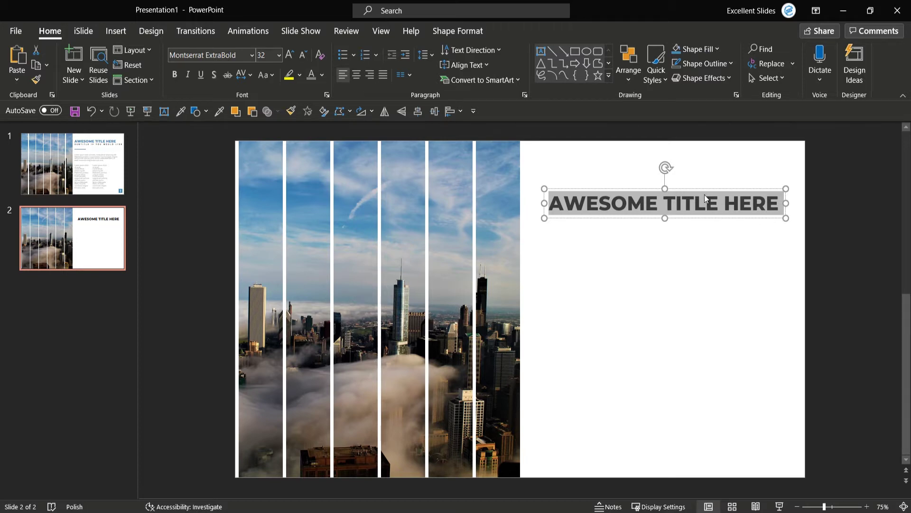
left_click(697, 49)
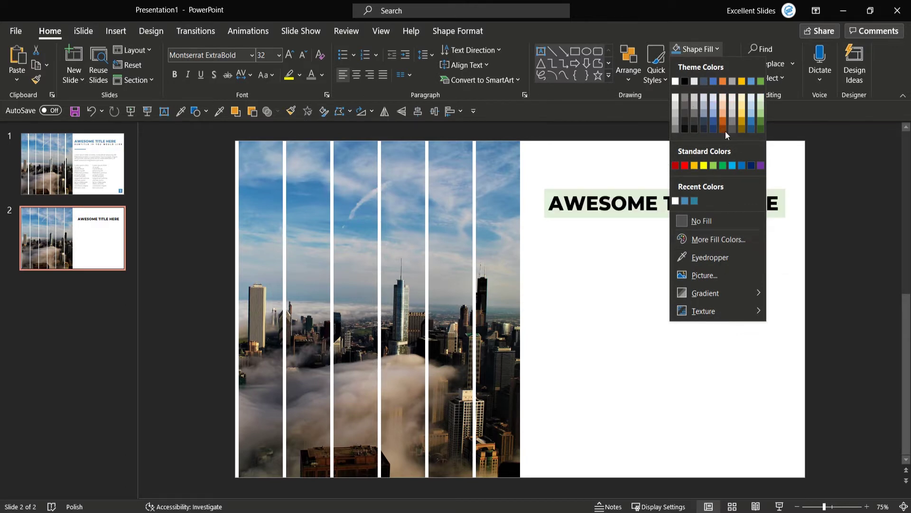
left_click(790, 106)
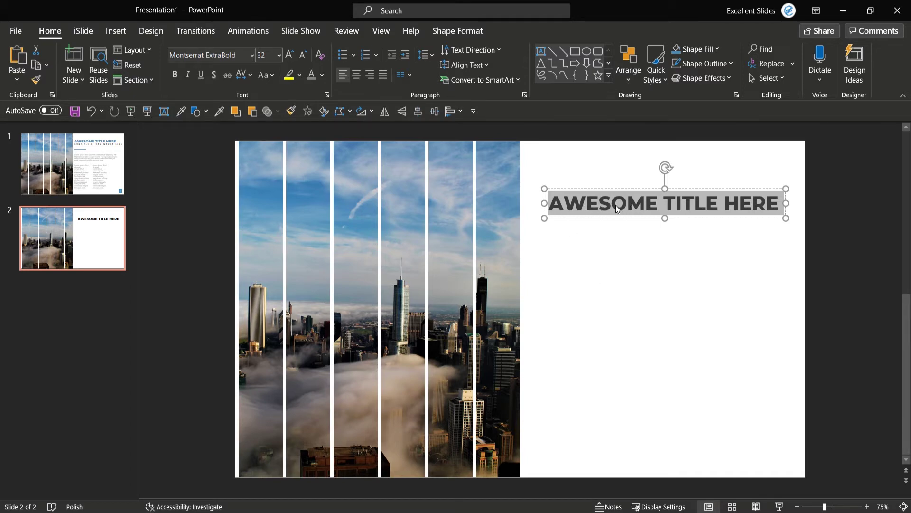
left_click(320, 80)
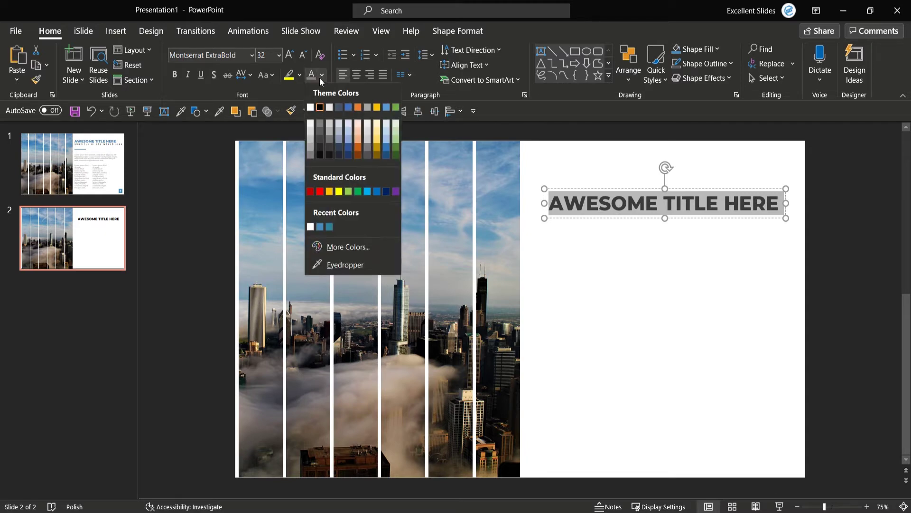
left_click(345, 265)
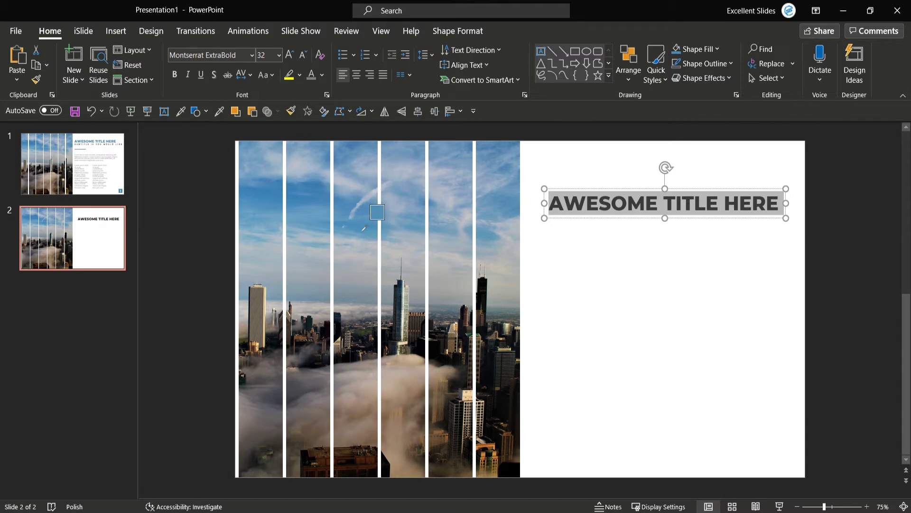
left_click(365, 229)
left_click(679, 248)
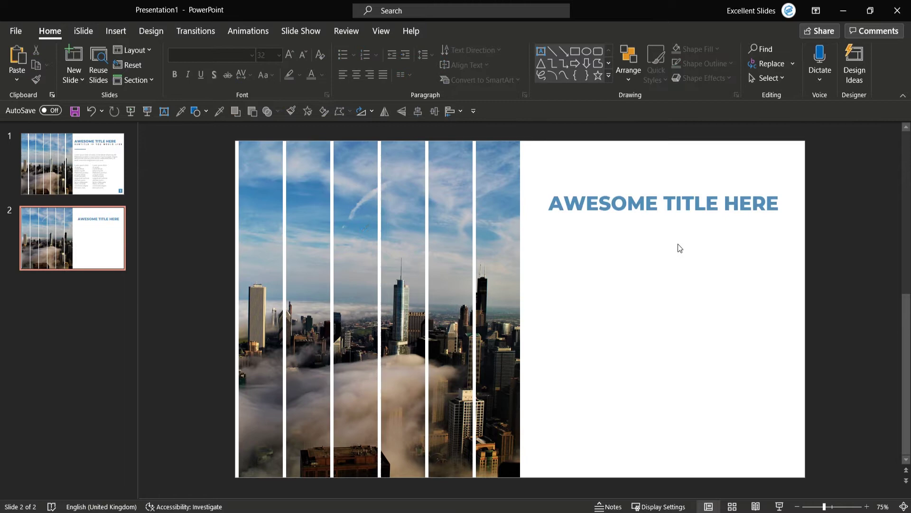
After checking the sample subtitle, add a text box below the title reading 'SUBTITLE IF YOU WOULD LIKE'.
left_click(72, 164)
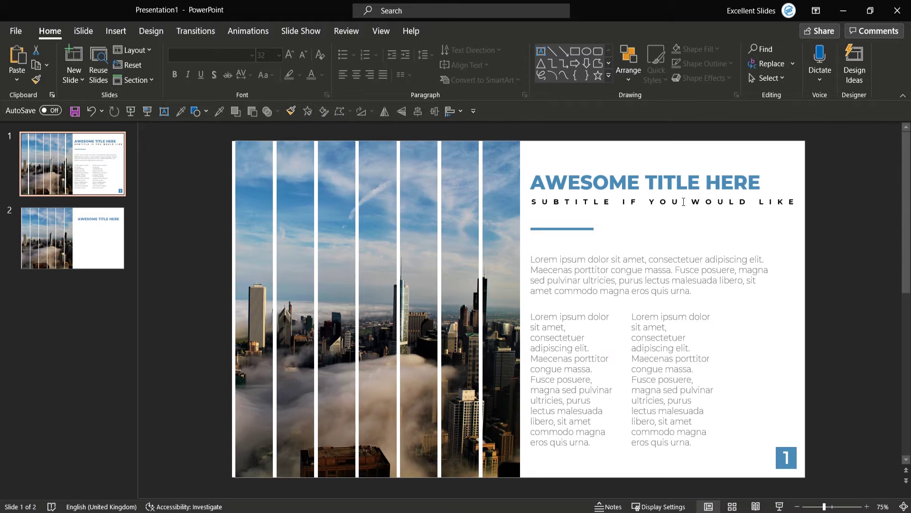
left_click(87, 209)
key("Up")
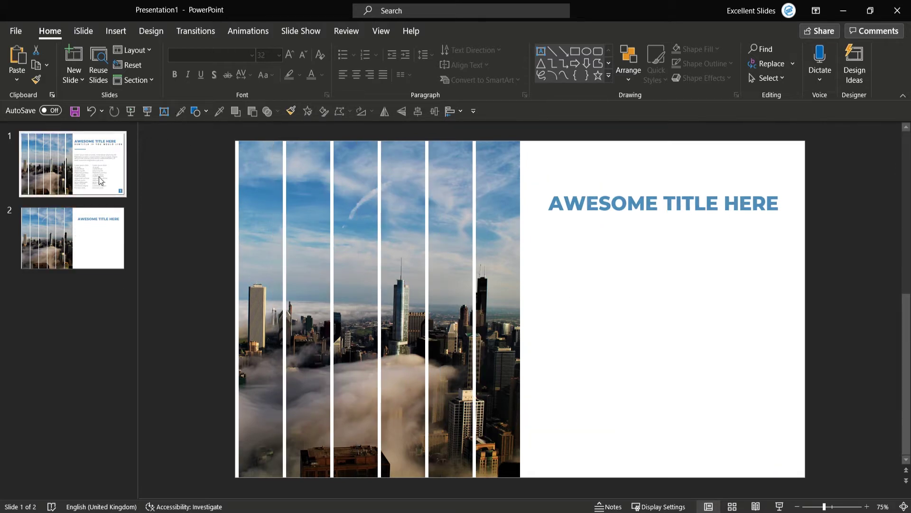
left_click(653, 202)
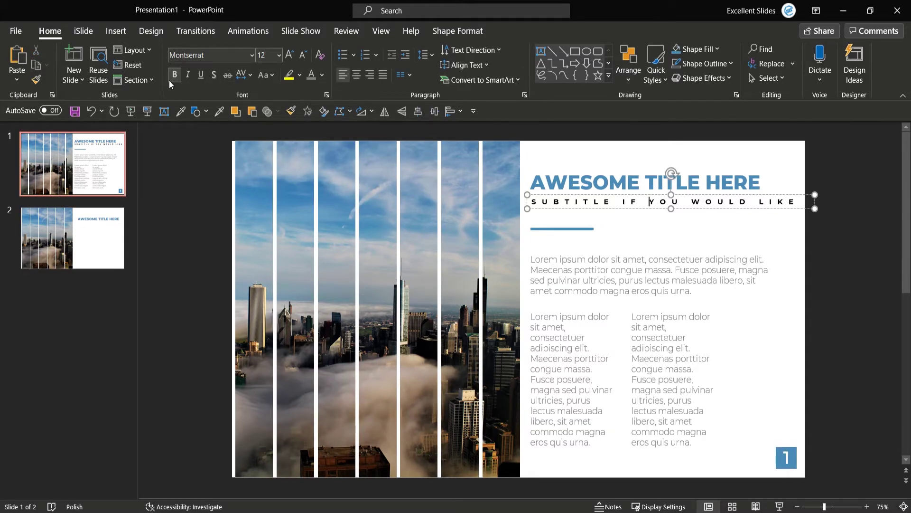
left_click(73, 236)
left_click(164, 111)
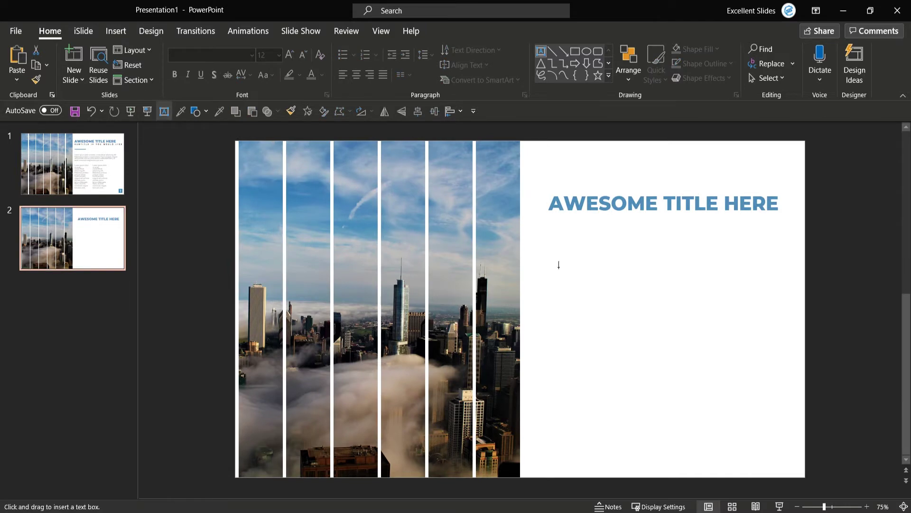
left_click(577, 267)
type("SUBT")
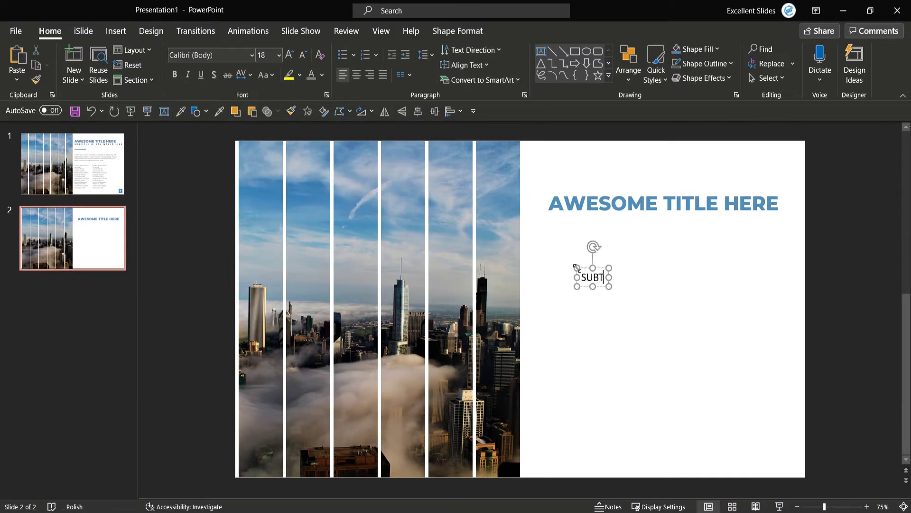
type("ITLE IF Y")
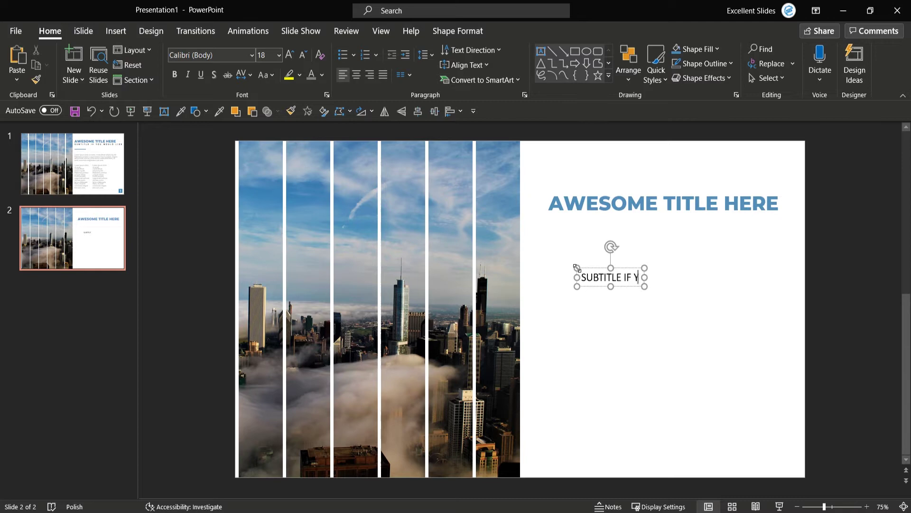
type("OU WOULD LIKE")
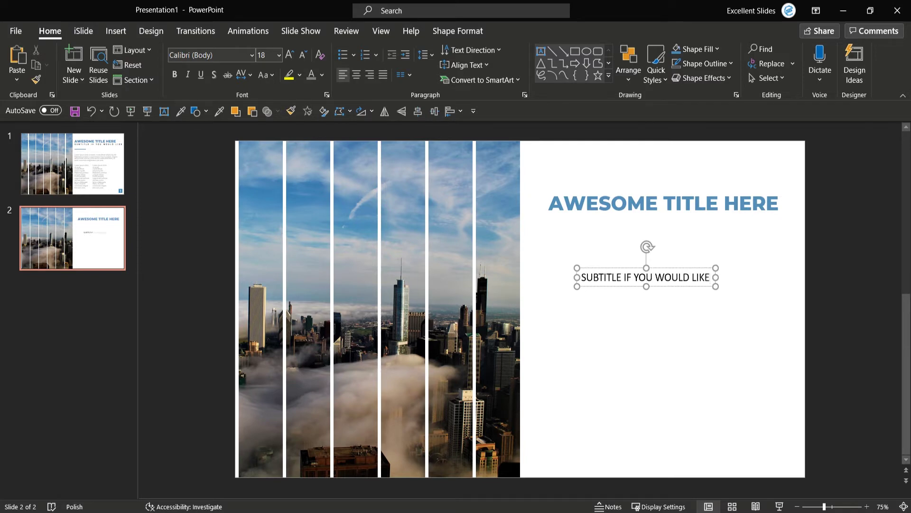
Set the subtitle in bold Montserrat and move it just under the title.
key("ctrl+a")
left_click(232, 56)
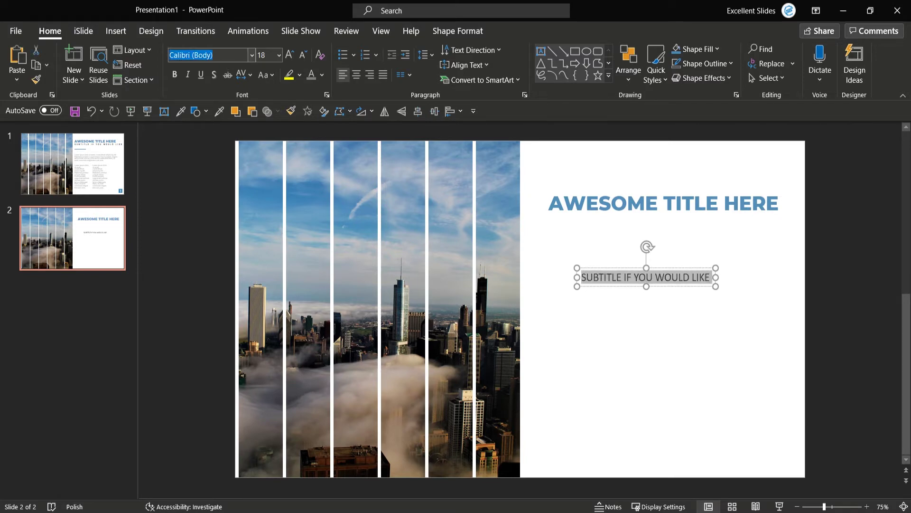
type("Montserra")
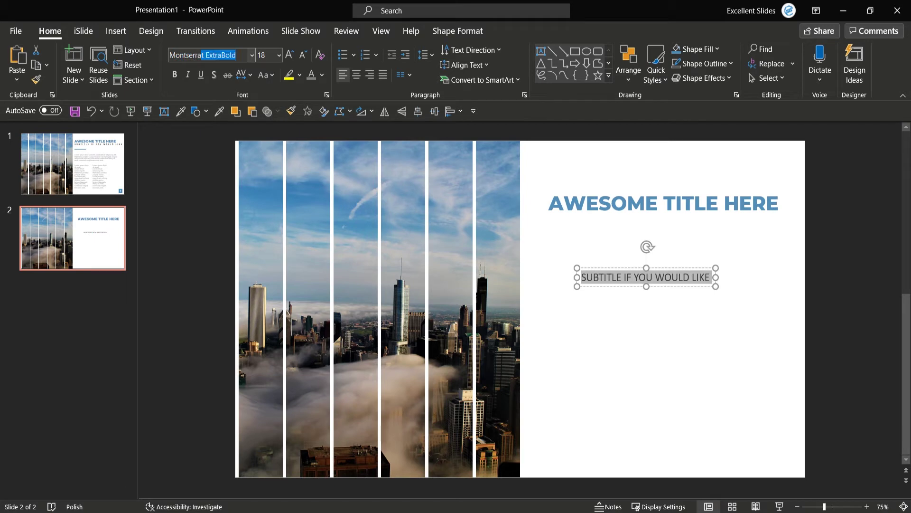
key("BackSpace")
key("Return")
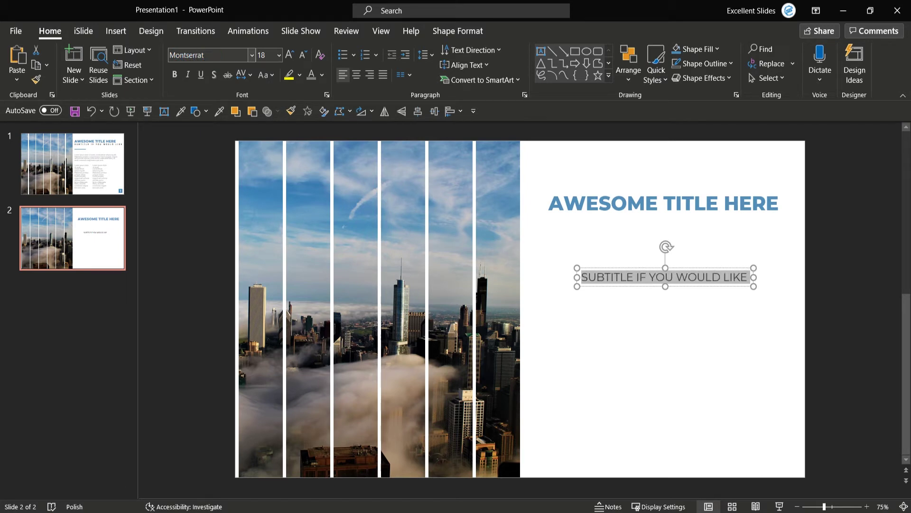
left_click(614, 309)
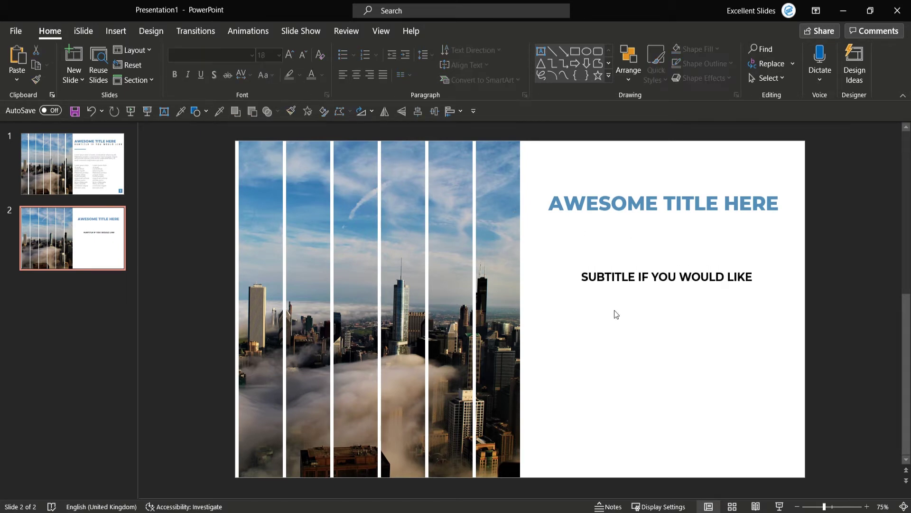
left_click(639, 280)
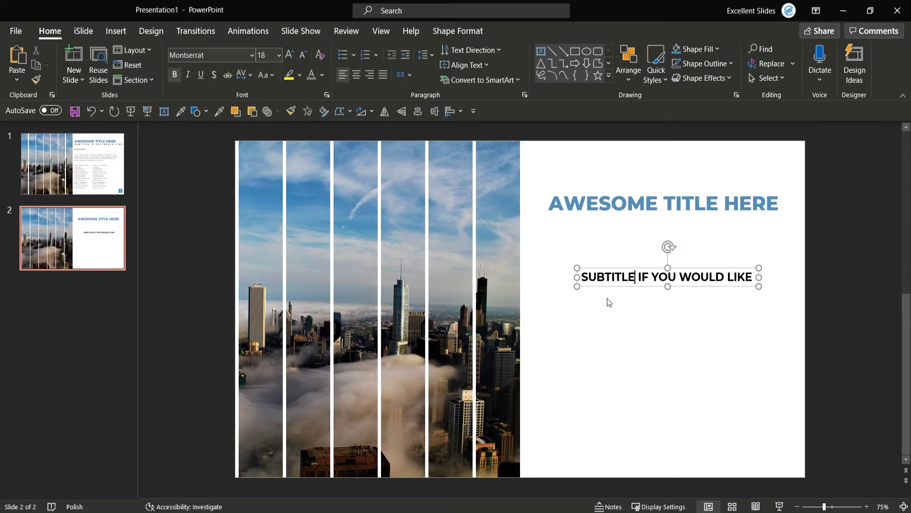
left_click_drag(613, 291, 596, 269)
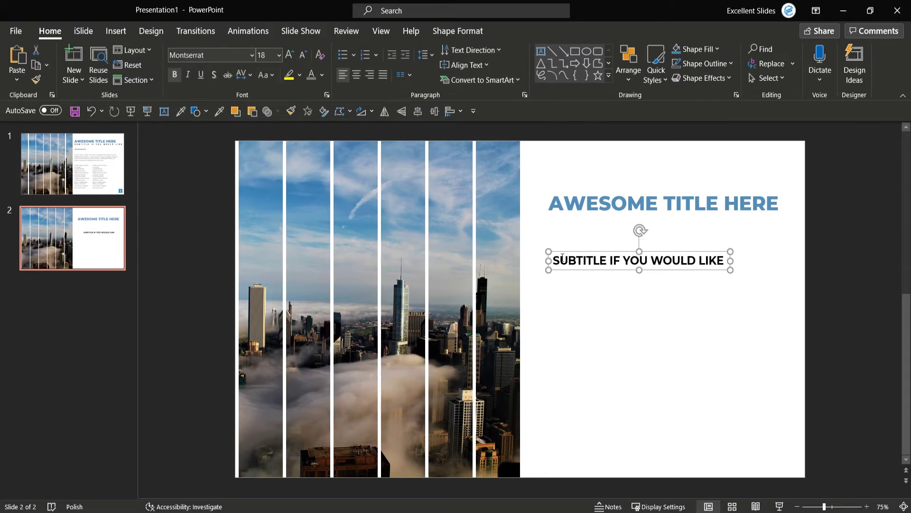
Compare against the sample subtitle's font, size and case settings on slide 1.
left_click(66, 178)
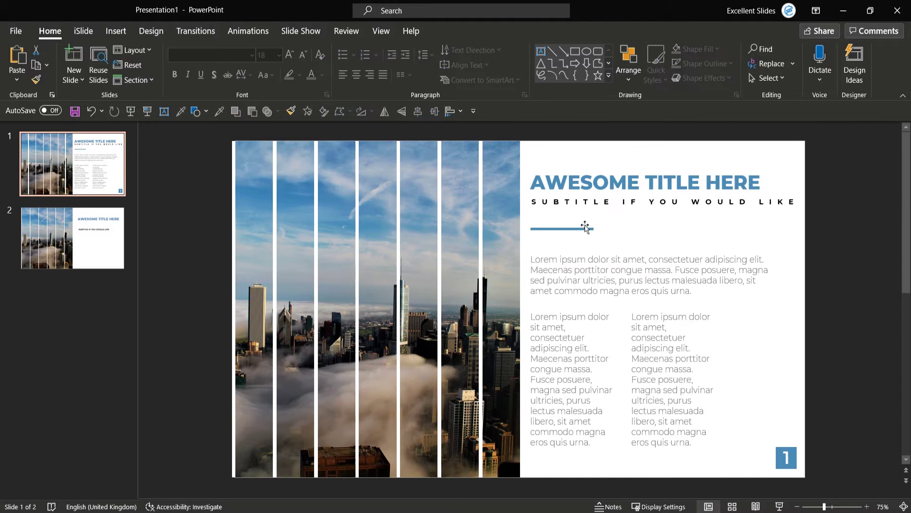
left_click(82, 219)
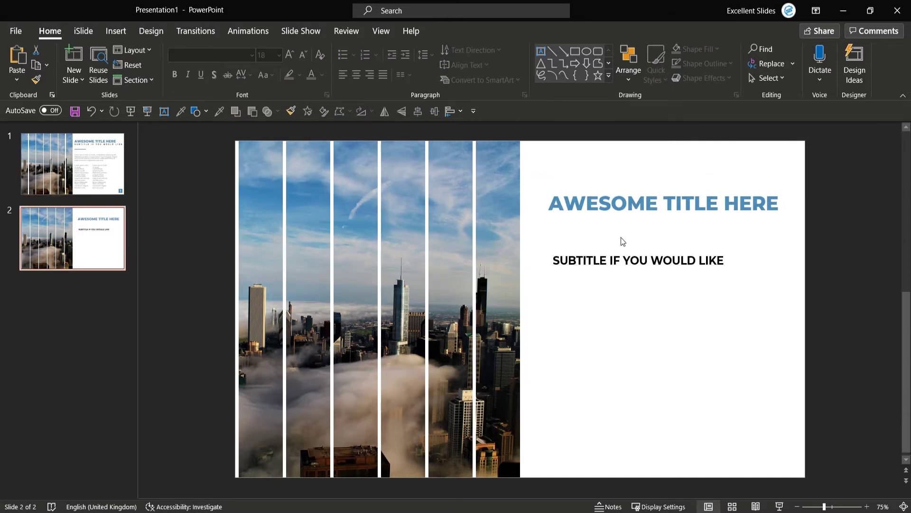
left_click(592, 258)
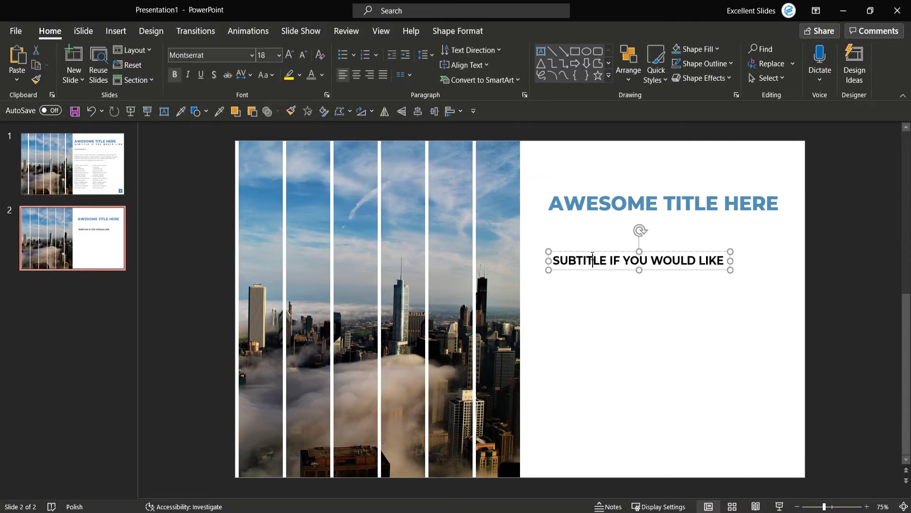
left_click(105, 181)
left_click(616, 203)
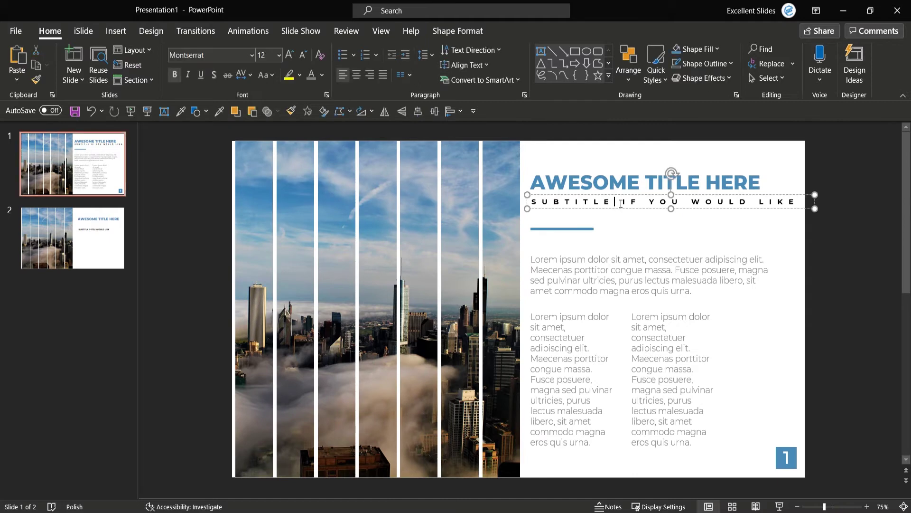
left_click(264, 76)
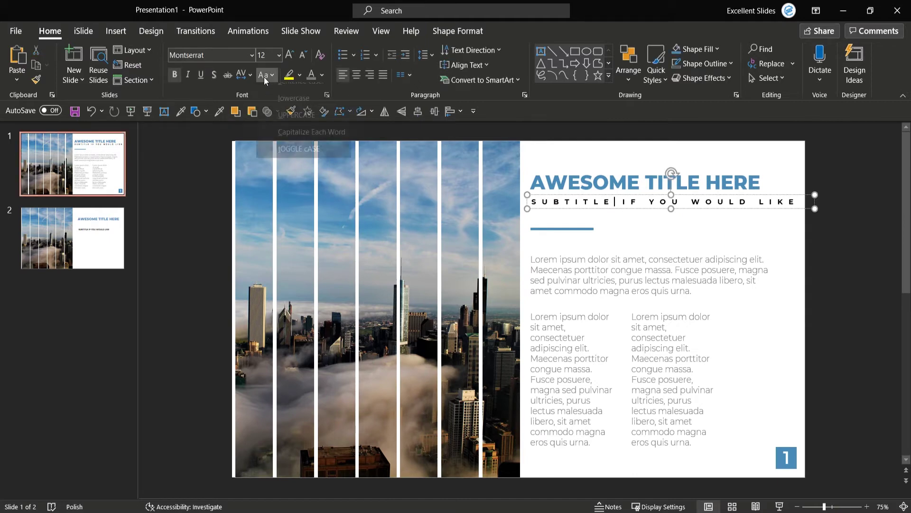
left_click(251, 75)
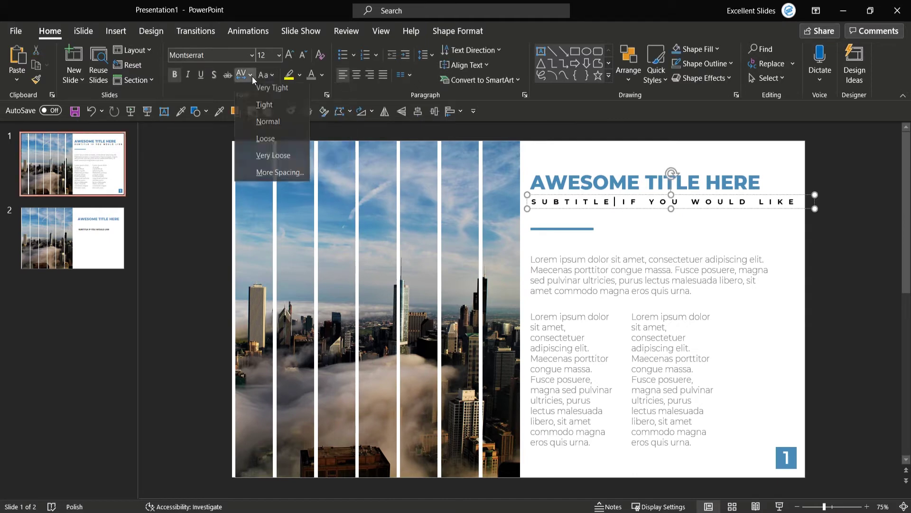
left_click(274, 177)
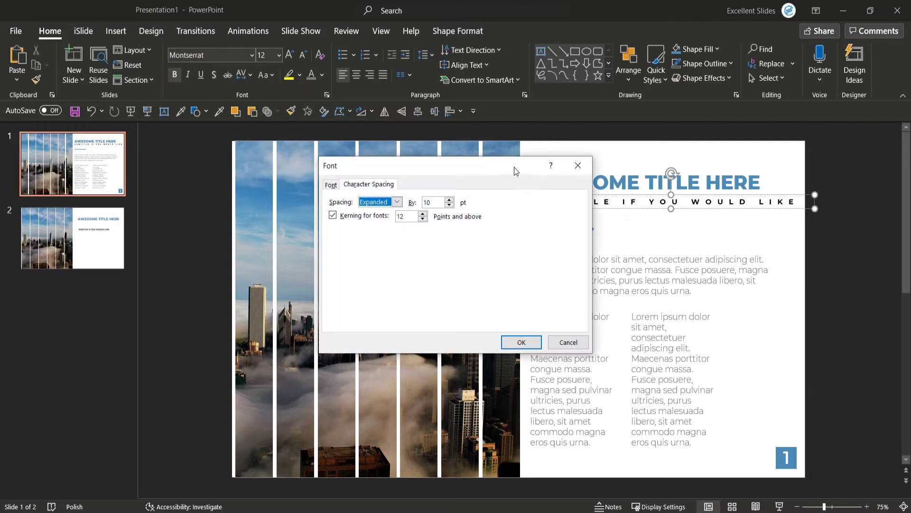
left_click_drag(514, 167, 392, 126)
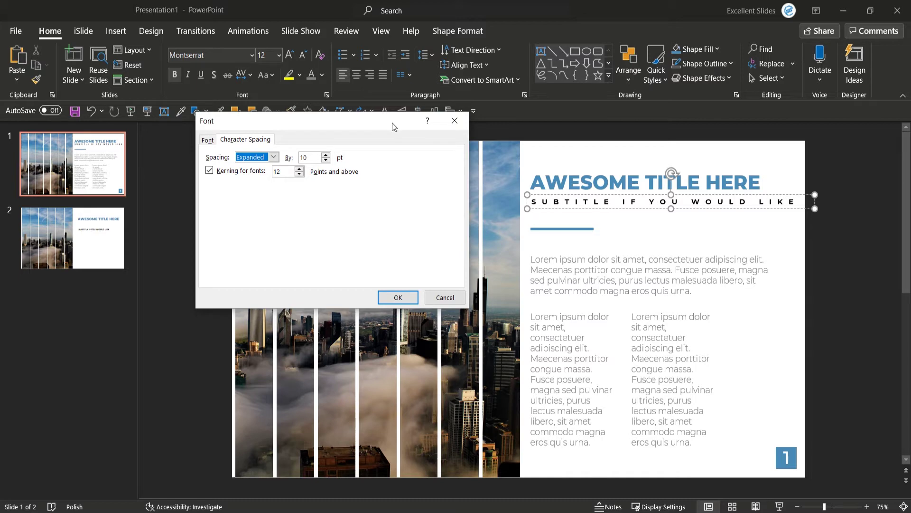
left_click_drag(398, 124, 409, 126)
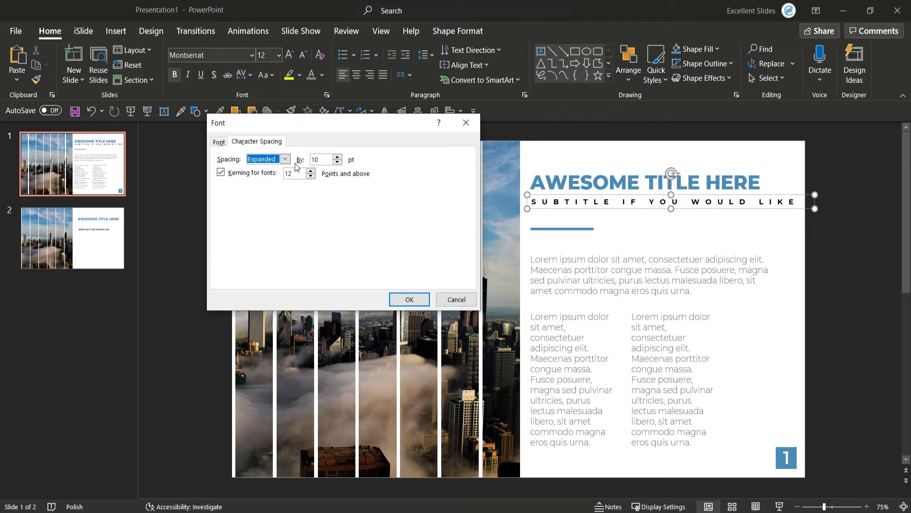
left_click(467, 126)
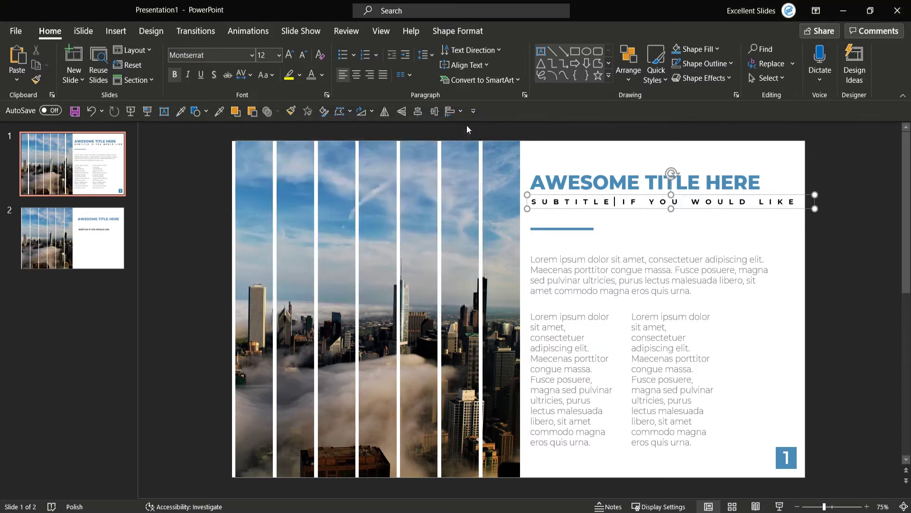
Check the sample subtitle, then set slide 2's subtitle to 12 pt.
left_click(34, 227)
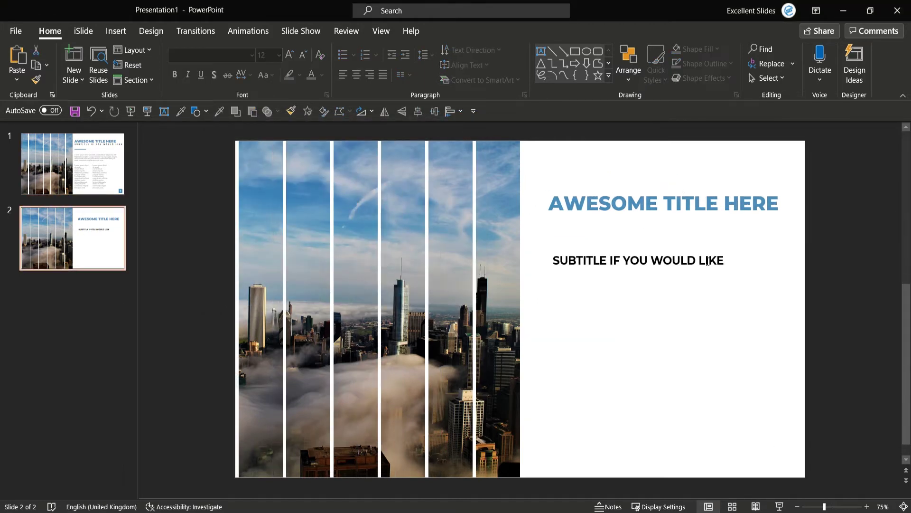
left_click(119, 185)
left_click(569, 202)
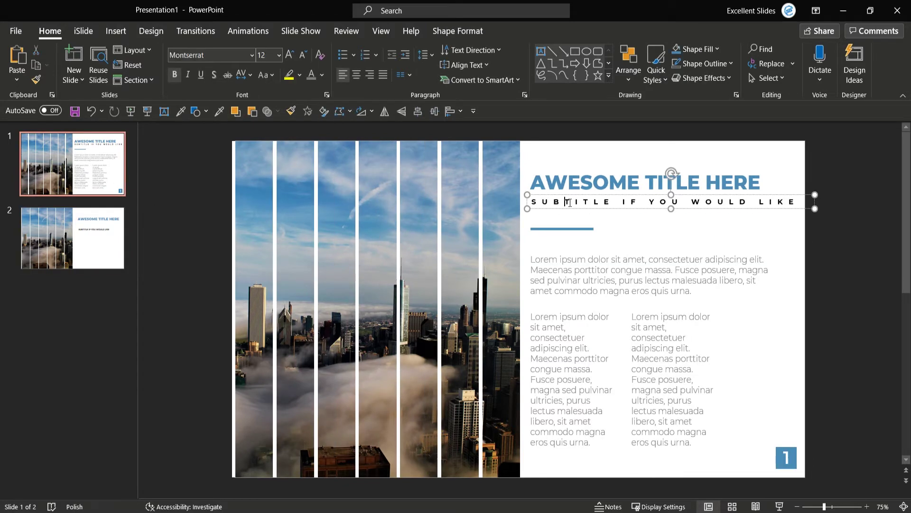
left_click(77, 233)
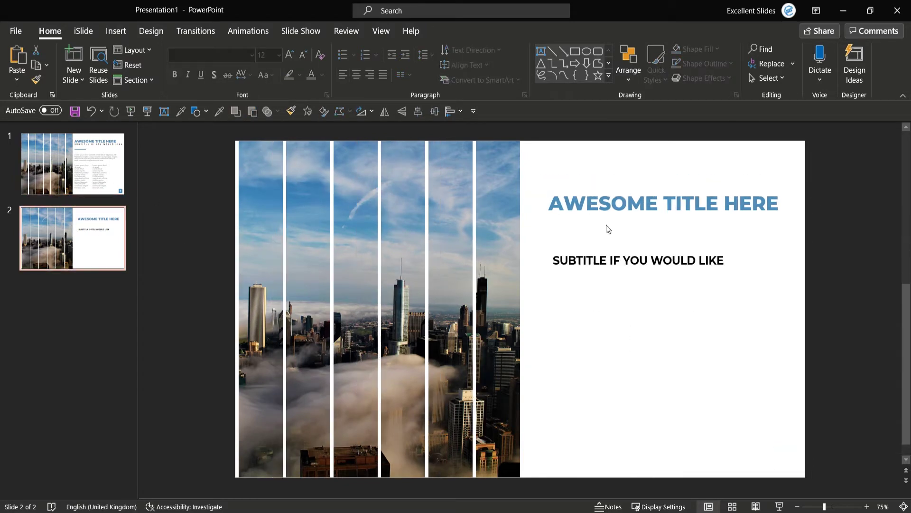
left_click(596, 265)
key("ctrl+a")
left_click(267, 59)
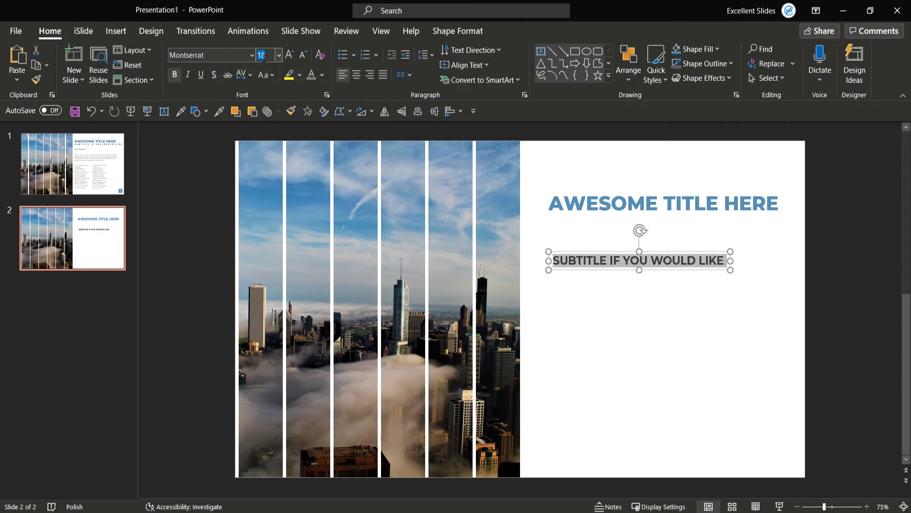
type("12")
key("Return")
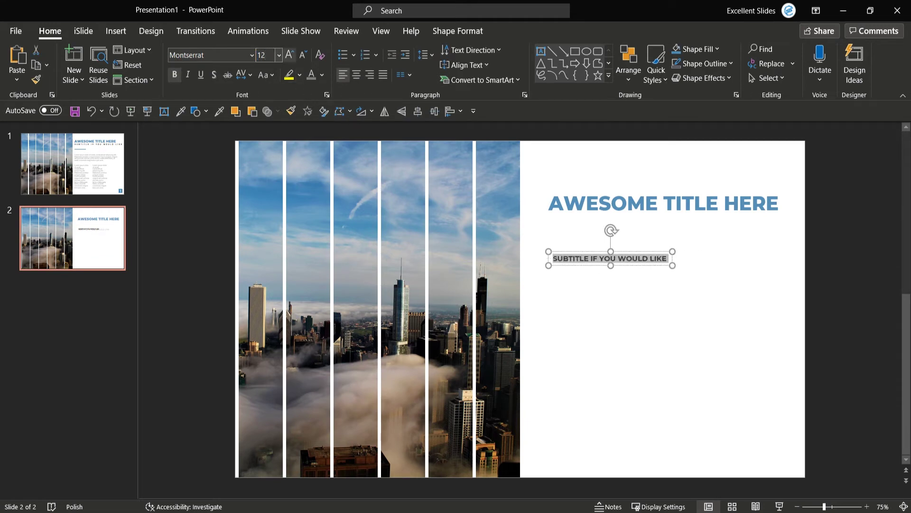
Expand the subtitle's character spacing by 10 pt.
left_click(248, 77)
left_click(287, 174)
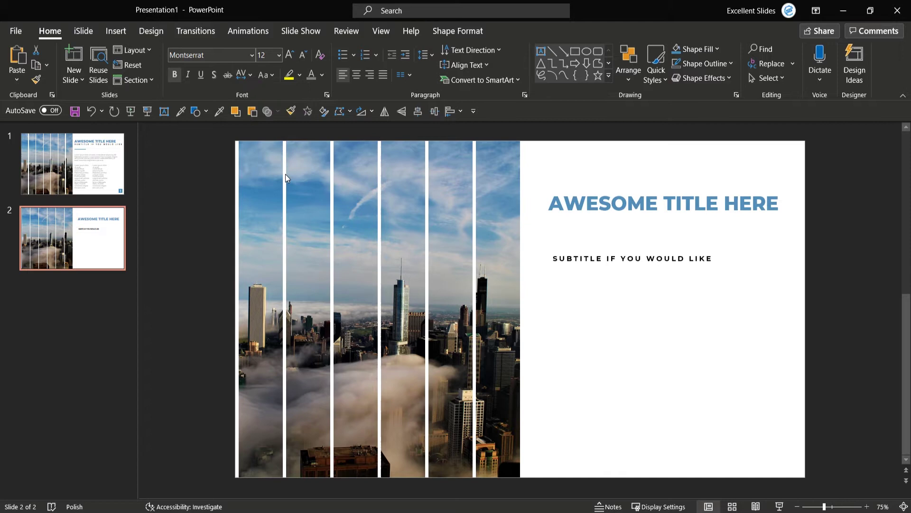
left_click(444, 203)
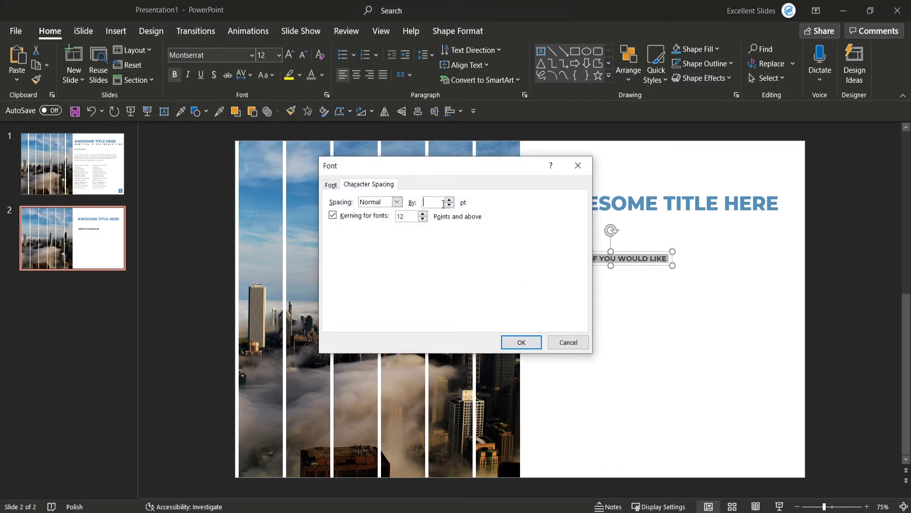
type("10")
left_click(522, 342)
left_click(104, 178)
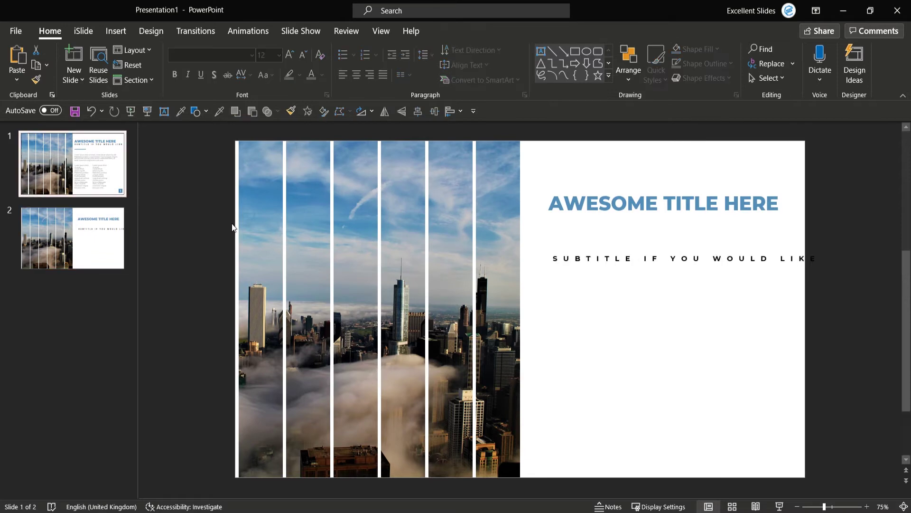
left_click(98, 231)
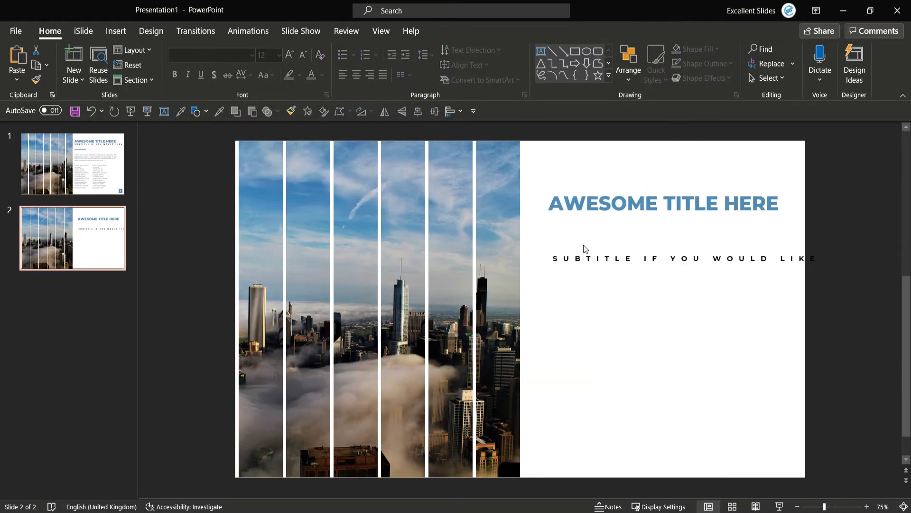
left_click(606, 204)
left_click(621, 263)
Tuck the subtitle under the title and copy the blue divider line from slide 1.
left_click_drag(622, 263, 612, 229)
left_click(87, 185)
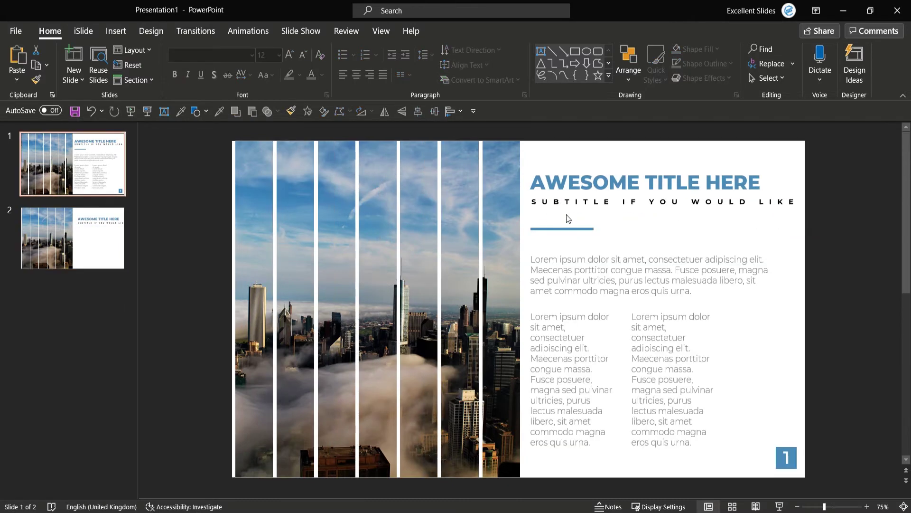
left_click(555, 229)
scroll(573, 245, "up", 5)
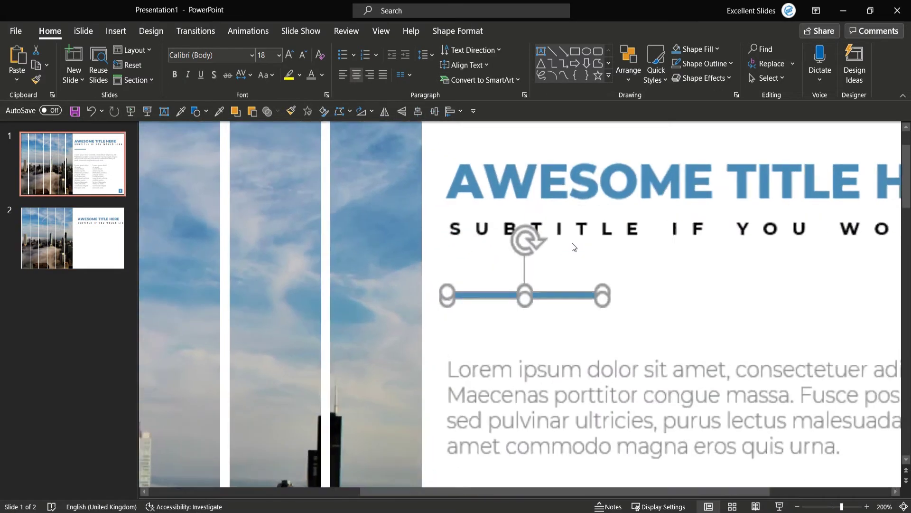
scroll(522, 321, "up", 10)
left_click(563, 327)
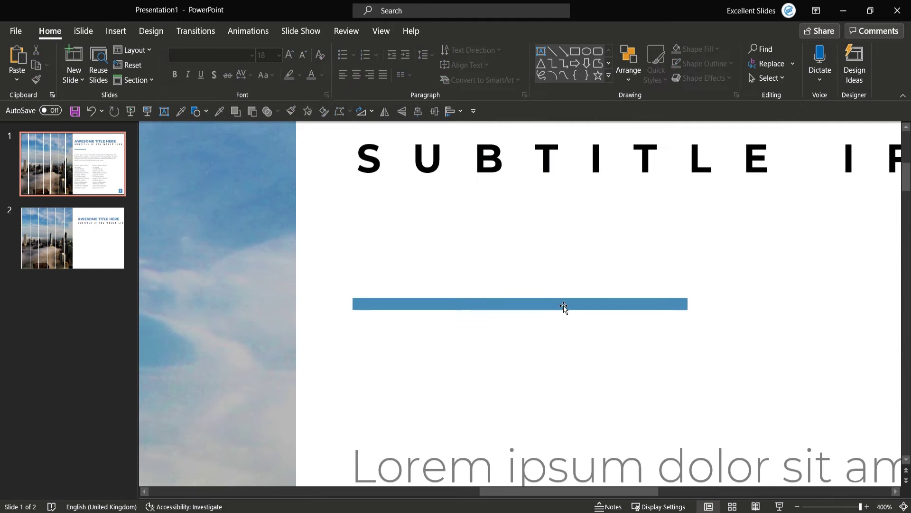
scroll(563, 306, "down", 5)
left_click(563, 306)
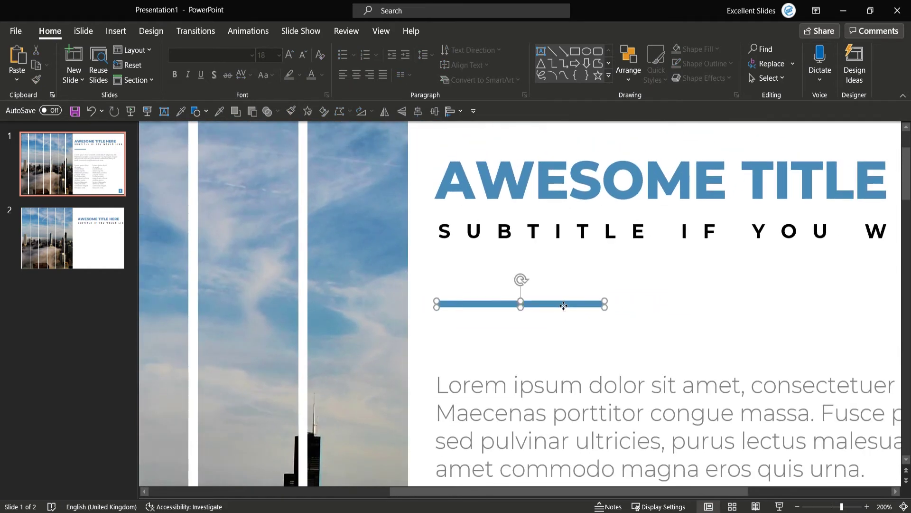
scroll(563, 306, "down", 5)
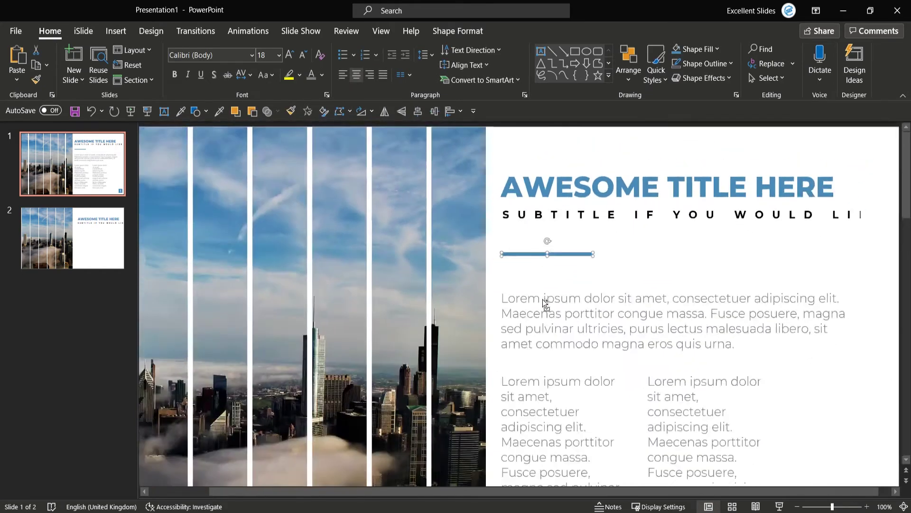
scroll(440, 263, "down", 2)
scroll(531, 270, "down", 3)
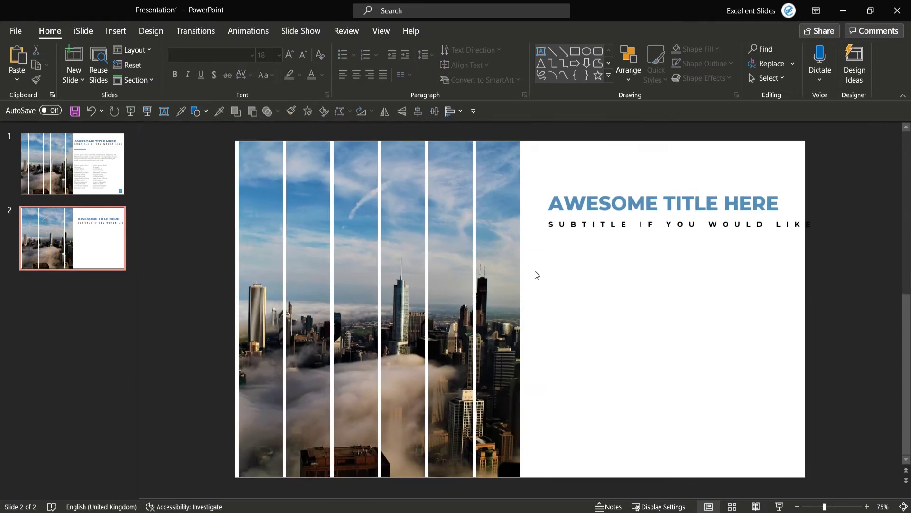
Paste the blue line onto slide 2 and shift the title left to align with it.
key("ctrl+v")
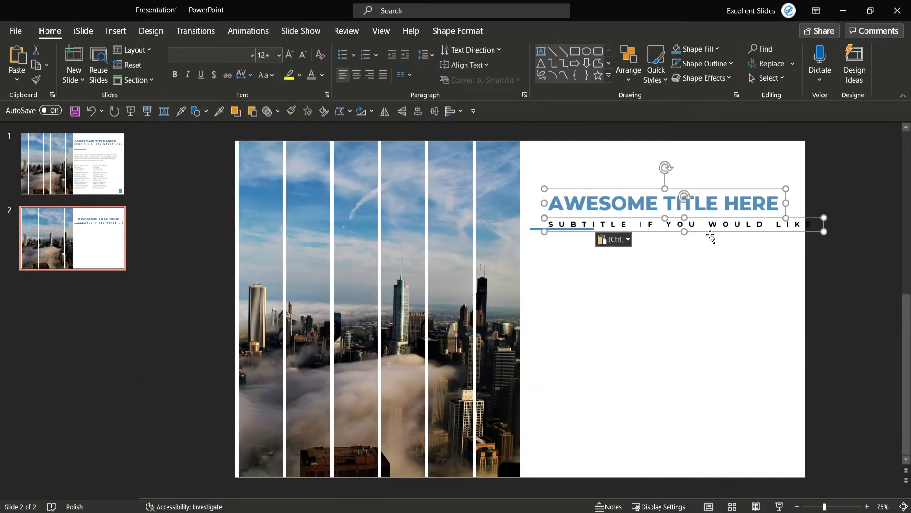
left_click_drag(710, 232, 697, 221)
left_click(677, 266)
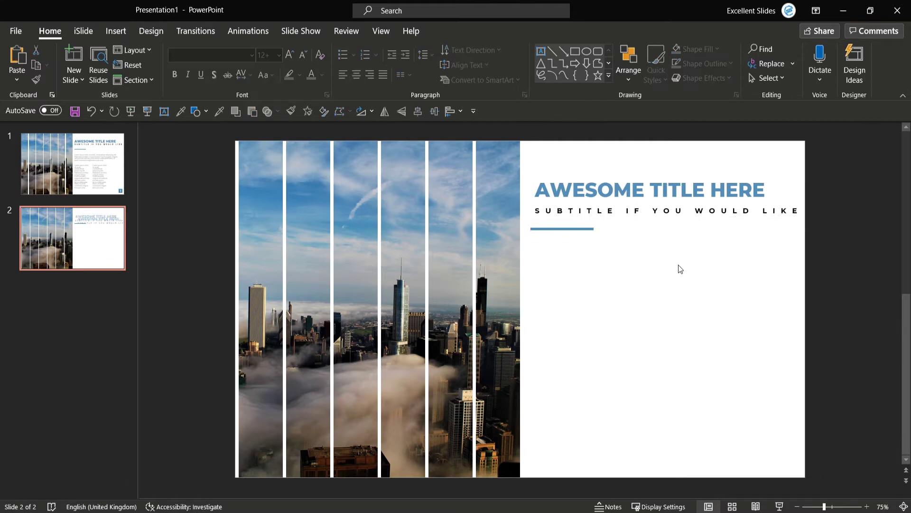
Check that slide 1's body text uses Montserrat Light at size 14.
left_click(92, 177)
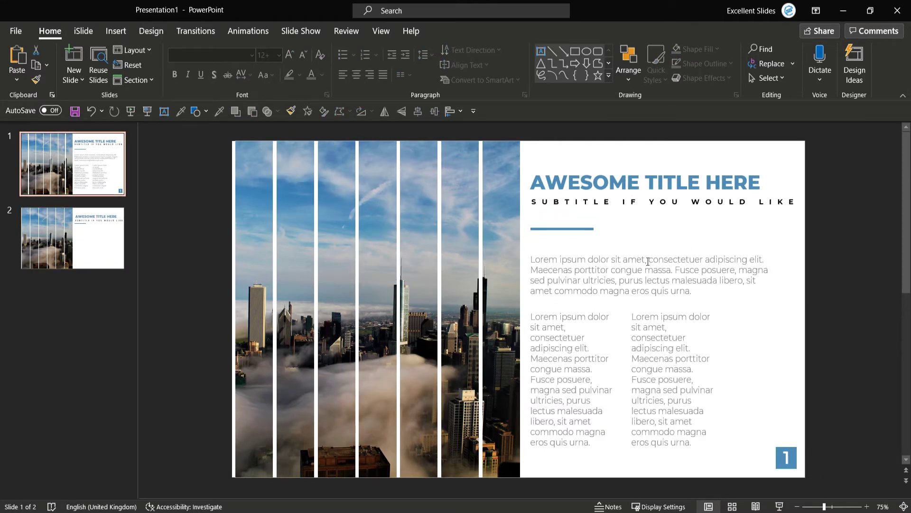
left_click(607, 270)
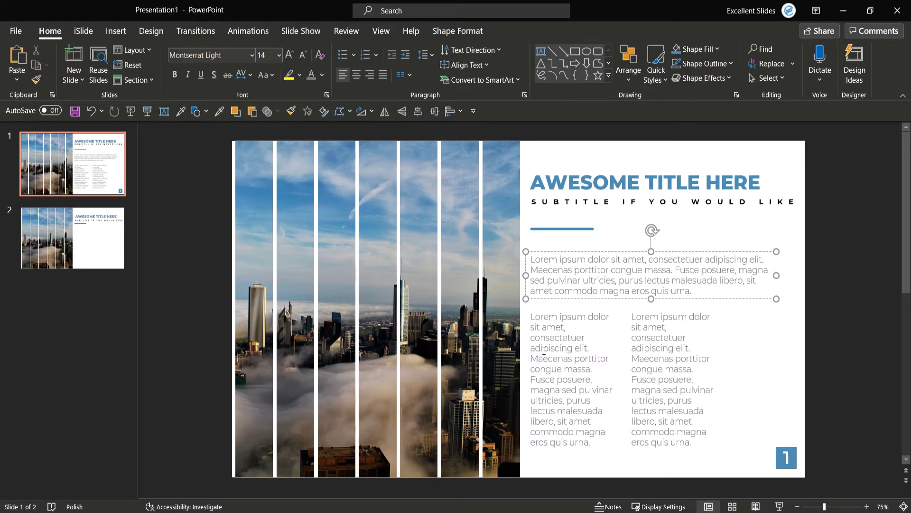
scroll(626, 308, "down", 4)
scroll(627, 307, "up", 5)
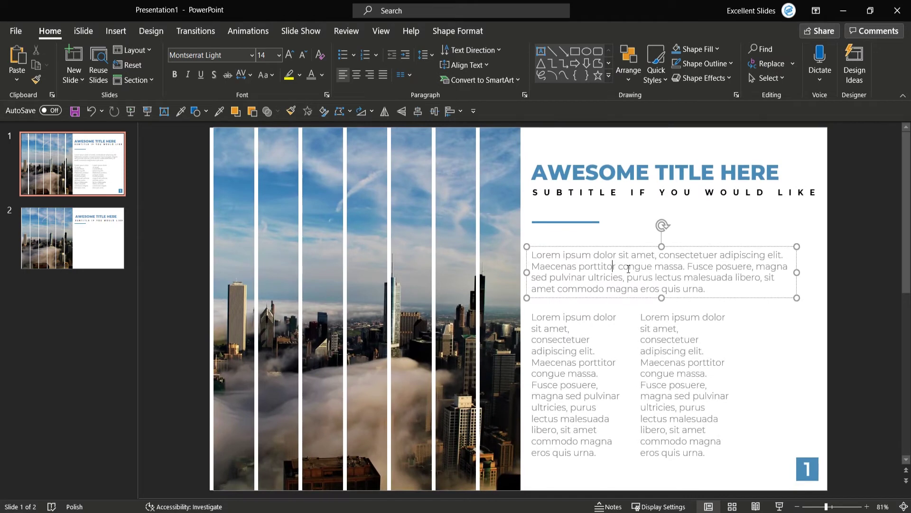
Back on slide 2, get ready to add a text box below the blue line.
left_click(72, 238)
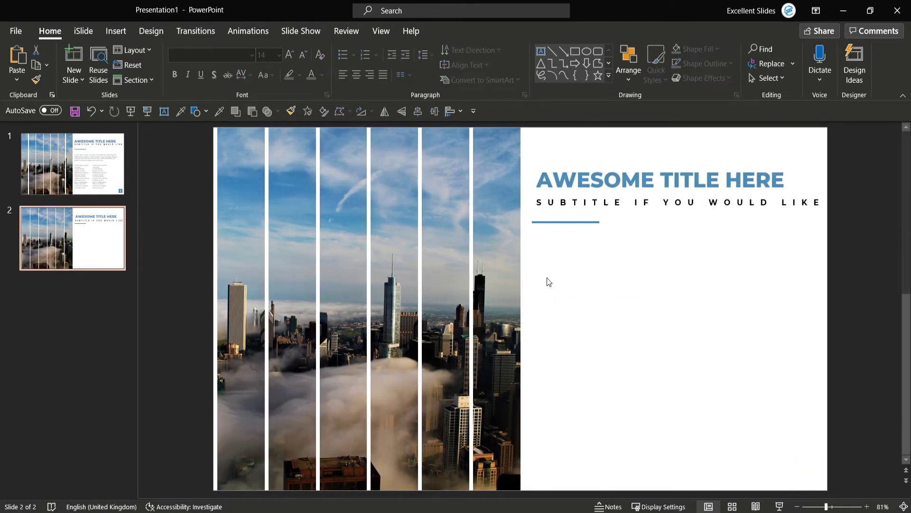
left_click(165, 114)
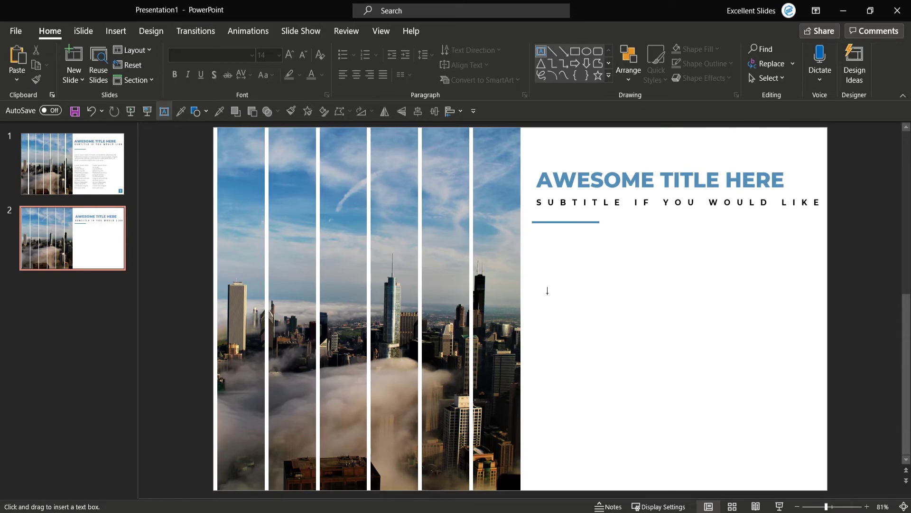
left_click(538, 288)
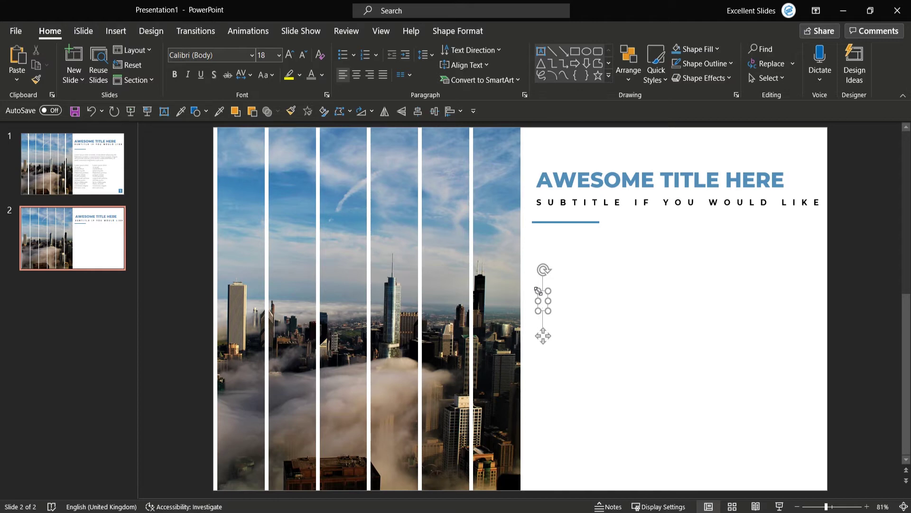
key("Page_Up")
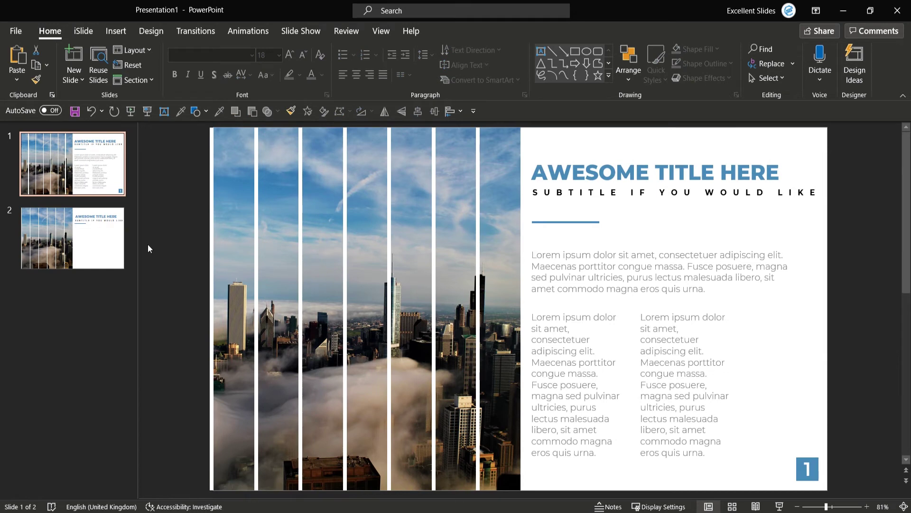
left_click(108, 238)
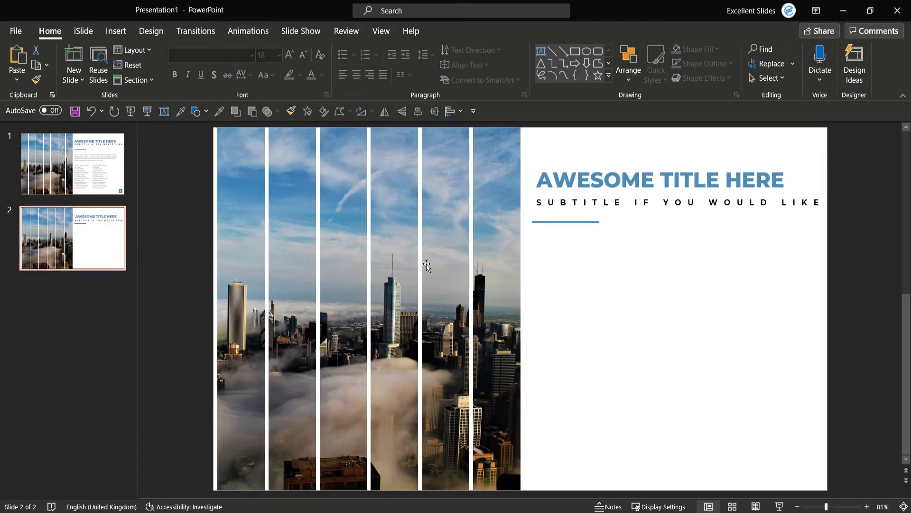
left_click(164, 112)
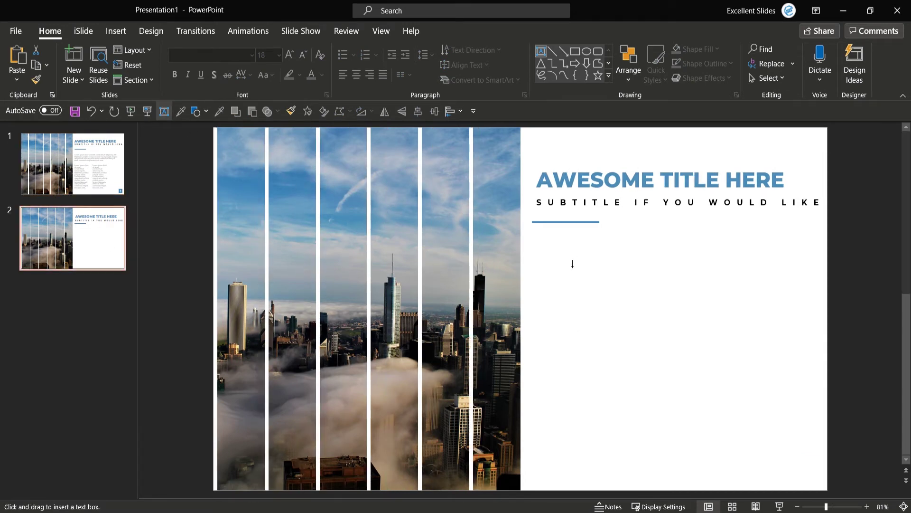
Place a text box below the blue line and fill it with =lorem(1) filler text.
left_click(545, 284)
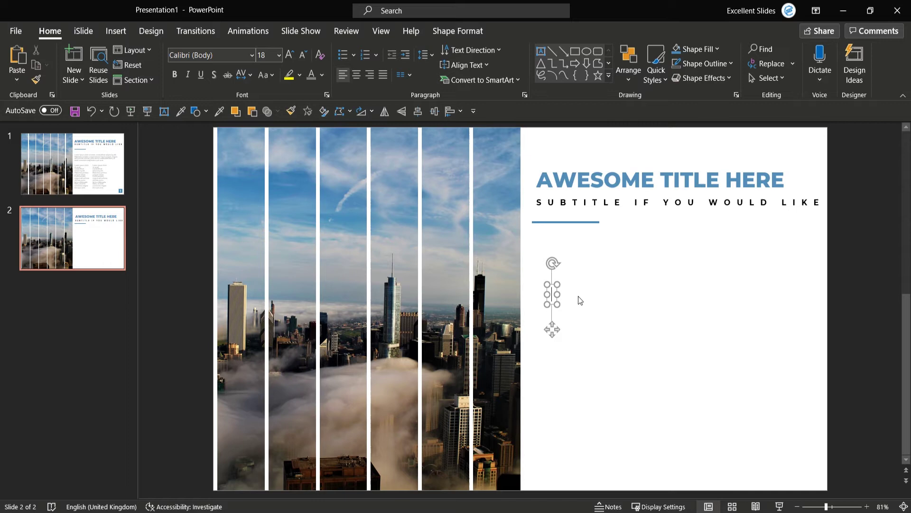
type("=lorem")
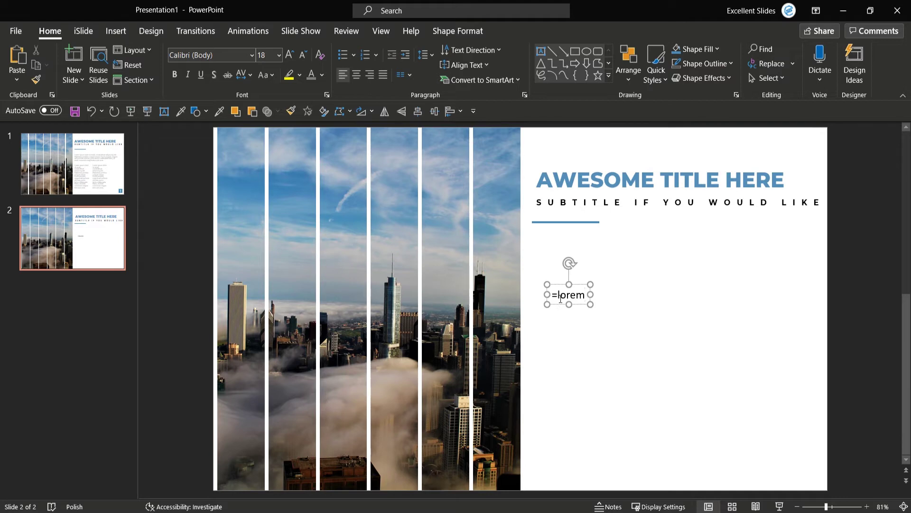
type("(")
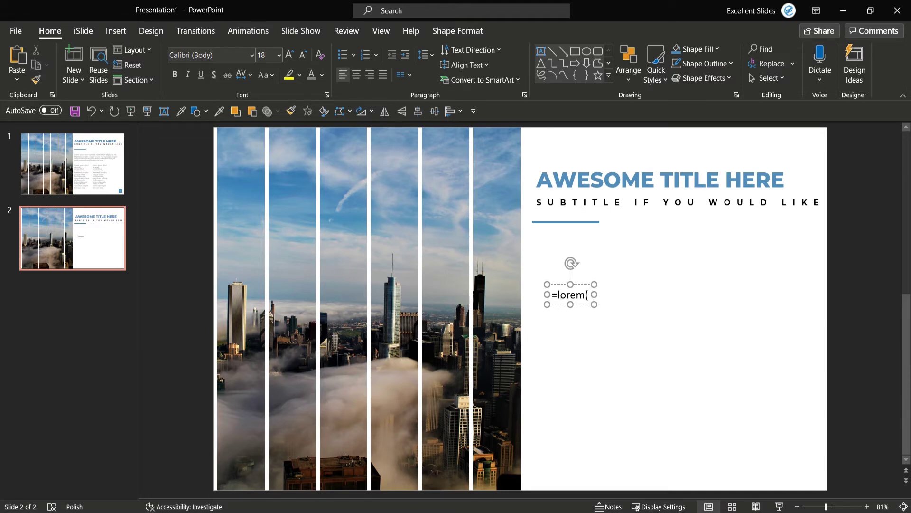
type("1)")
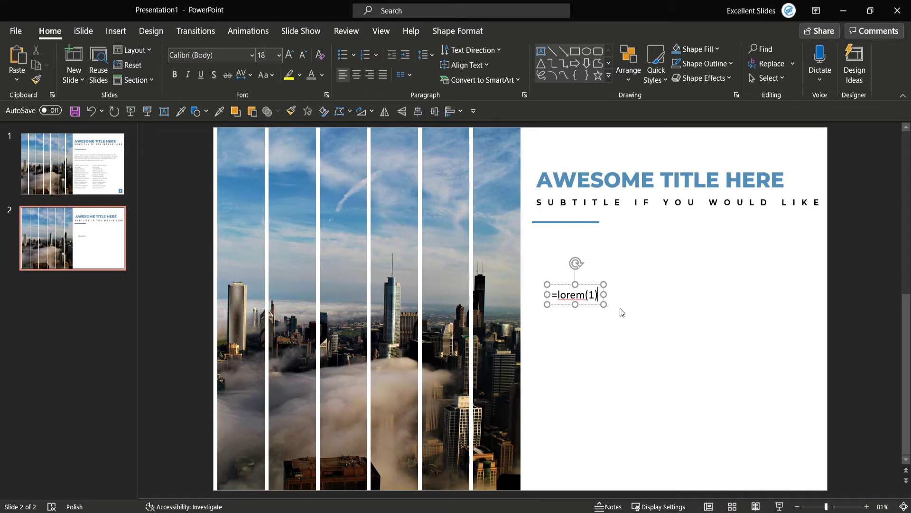
key("Return")
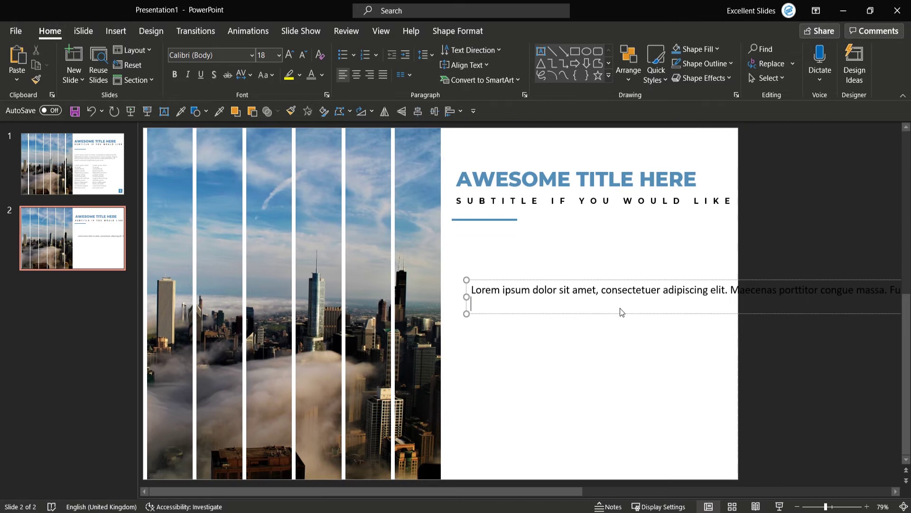
key("BackSpace")
Narrow the Lorem ipsum box so it wraps, and nudge it up under the blue line.
left_click_drag(893, 299, 259, 356)
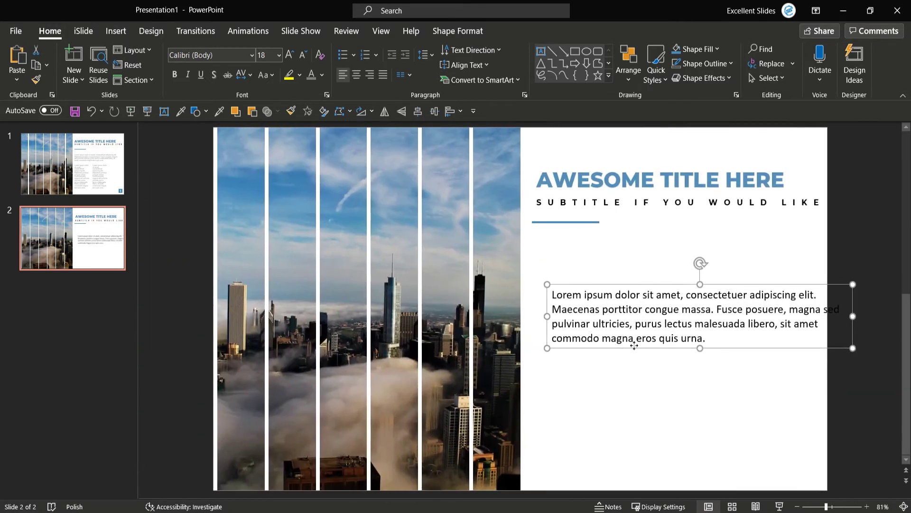
left_click_drag(633, 346, 609, 327)
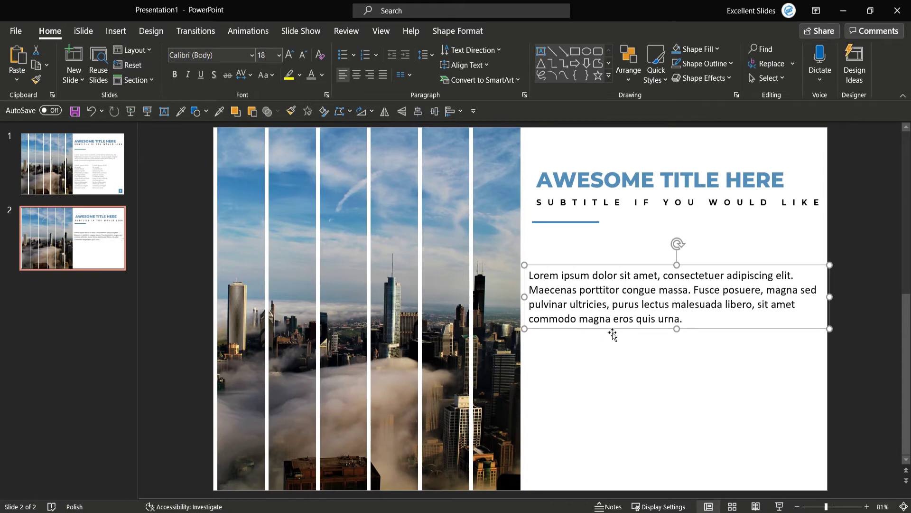
left_click(621, 358)
left_click(627, 322)
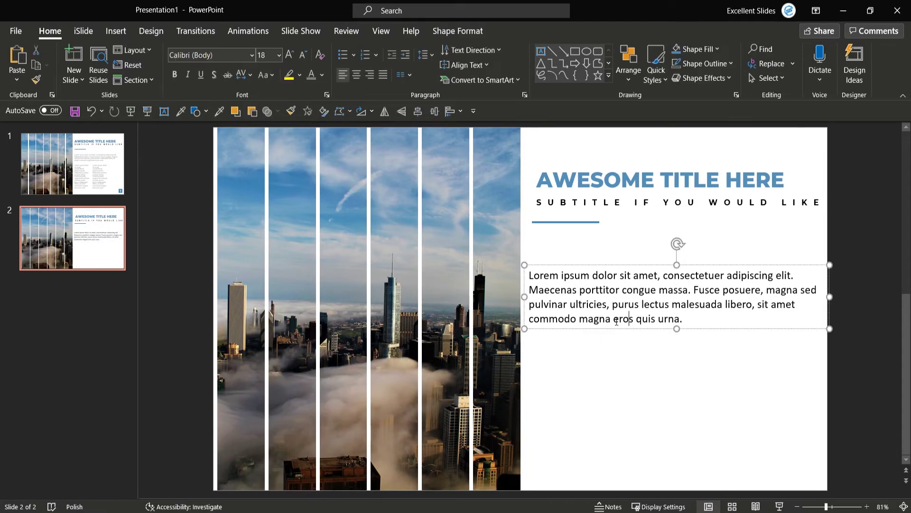
left_click_drag(609, 327, 606, 314)
left_click(592, 333)
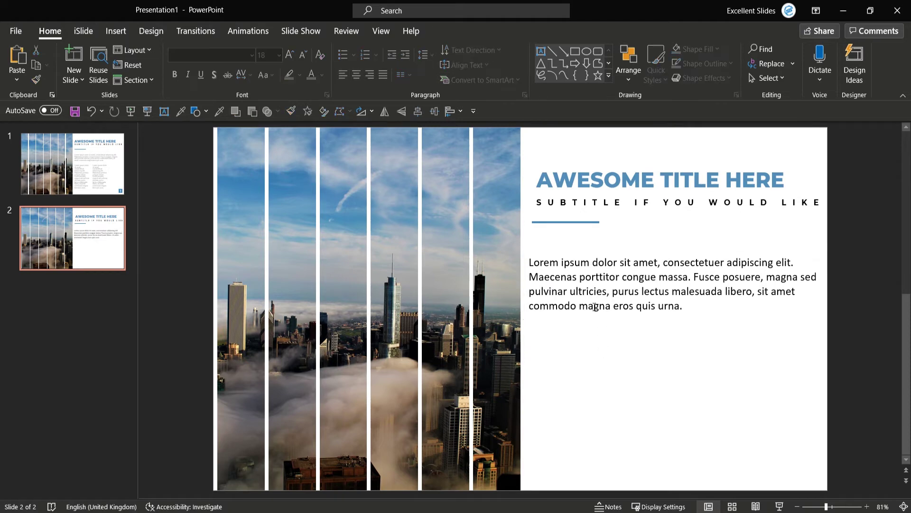
left_click(594, 306)
Clear the body box and generate three Lorem ipsum paragraphs with =lorem(3).
key("ctrl+a")
key("Delete")
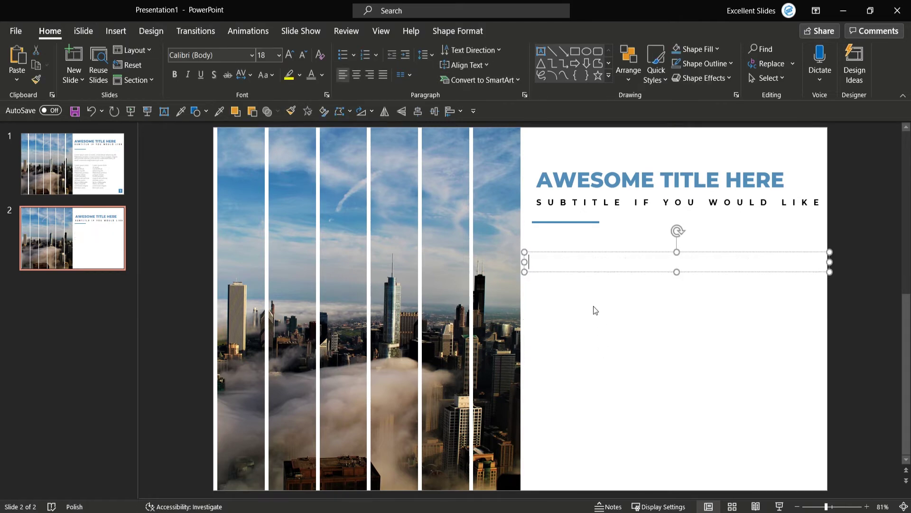
type("=loream")
key("BackSpace")
key("BackSpace")
type("m(3)")
key("Return")
key("BackSpace")
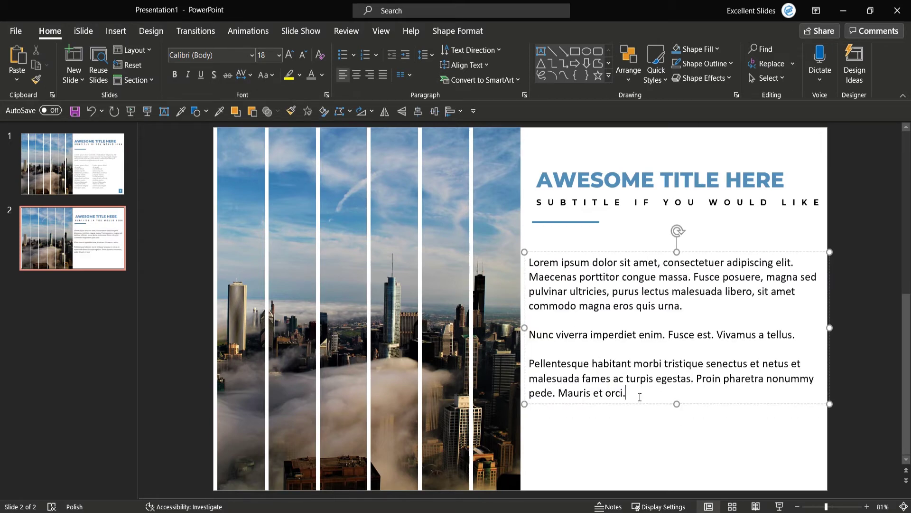
Delete the three paragraphs and type =lorem(1) in their place.
key("ctrl+a")
key("BackSpace")
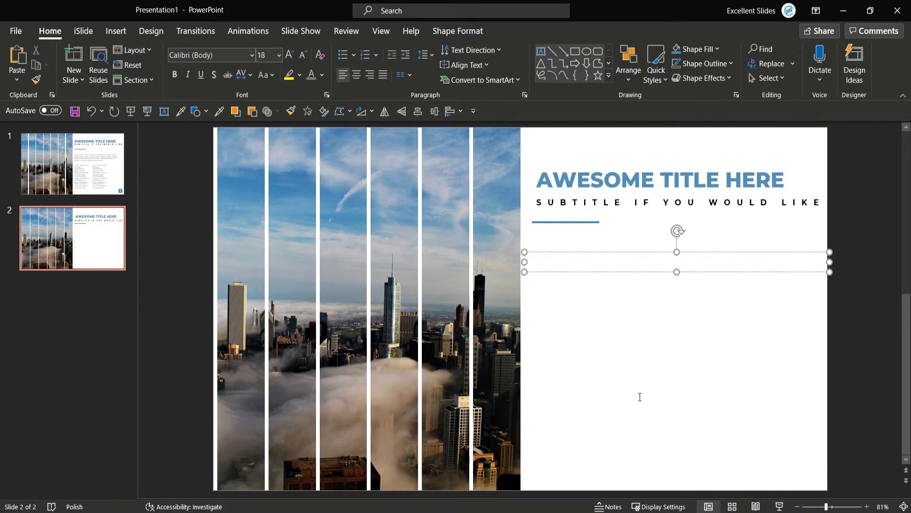
type("=lorem(1)")
Expand =lorem(1) into one paragraph, compare with slide 1, and select the body text.
key("Return")
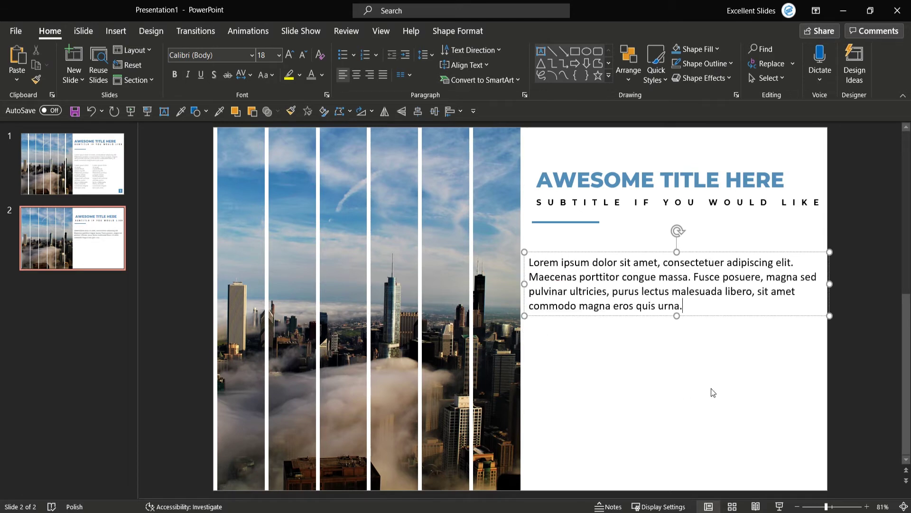
left_click(72, 164)
left_click(655, 271)
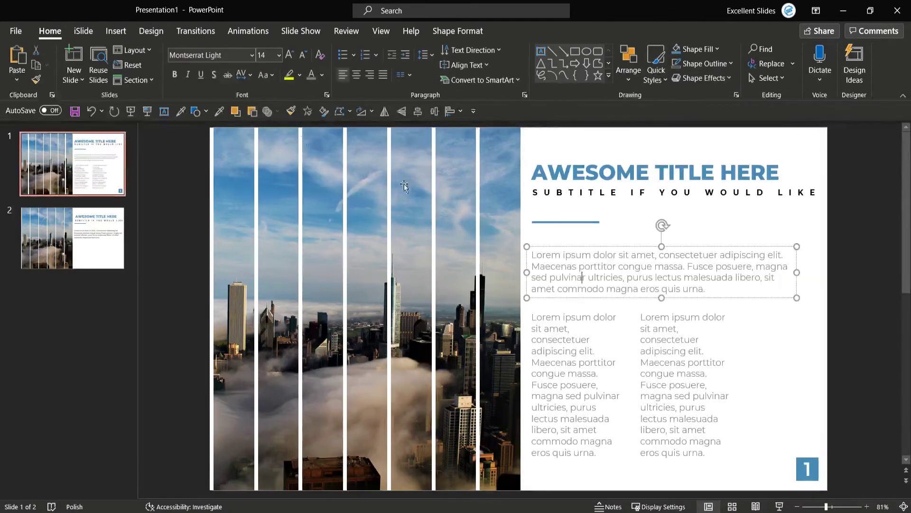
left_click(72, 237)
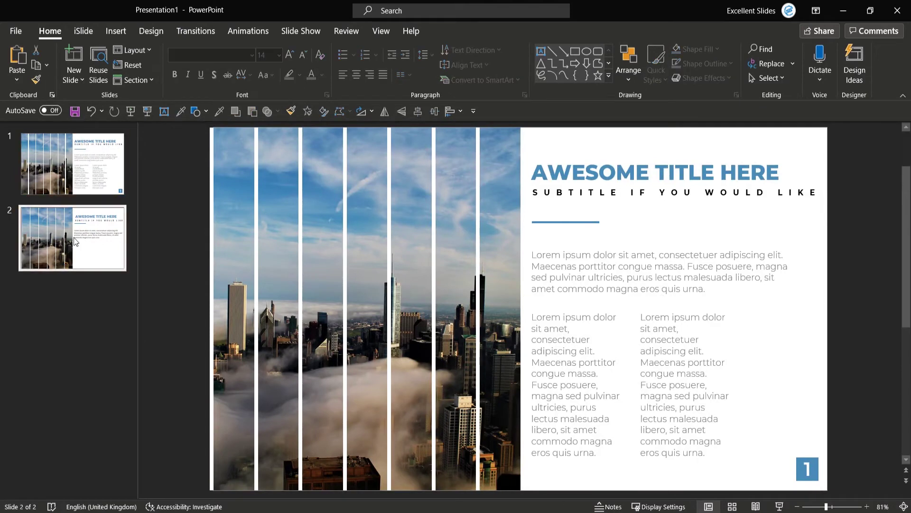
left_click(609, 261)
key("ctrl+a")
Format the body paragraph as gray Montserrat Light at size 14.
left_click(209, 55)
type("Mont")
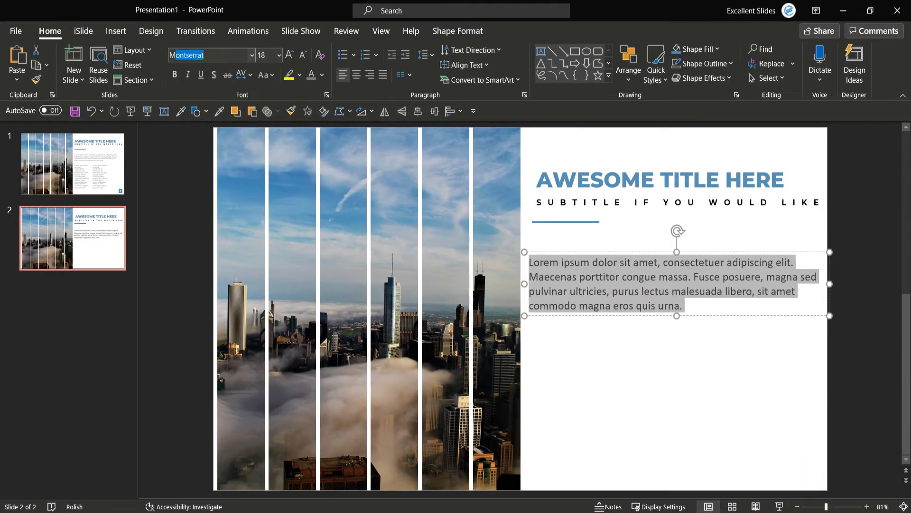
type("serrat Light")
key("Tab")
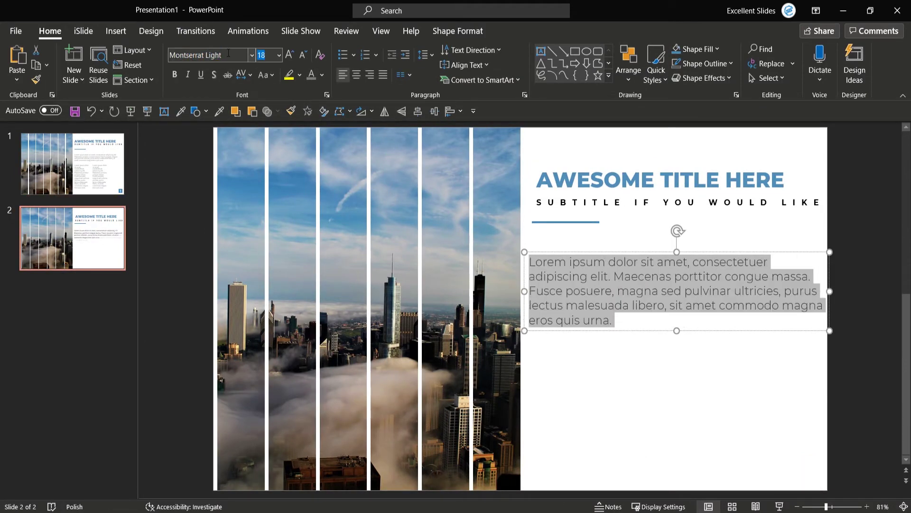
left_click(288, 57)
left_click(304, 57)
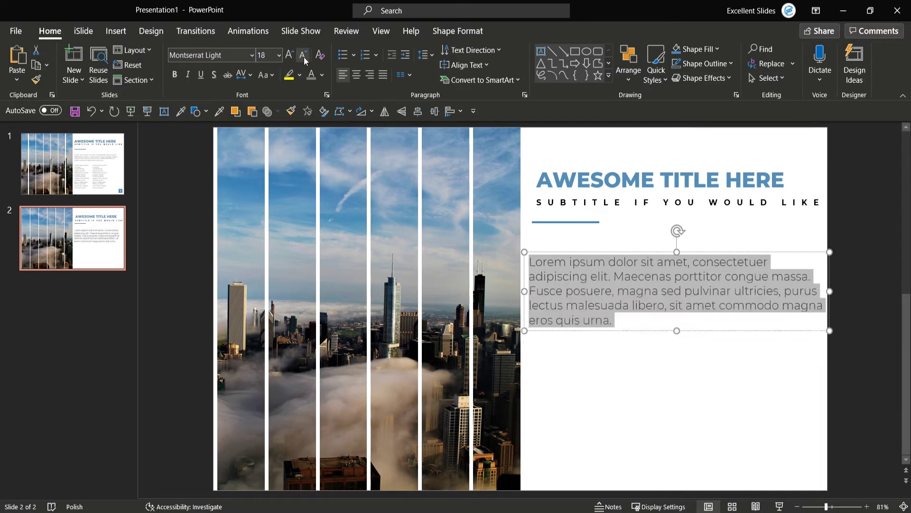
left_click(303, 57)
left_click(304, 57)
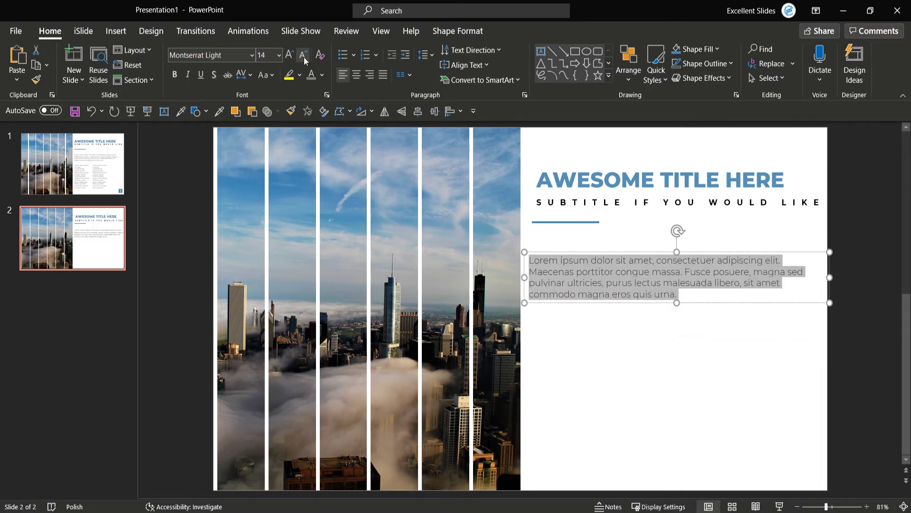
left_click(323, 76)
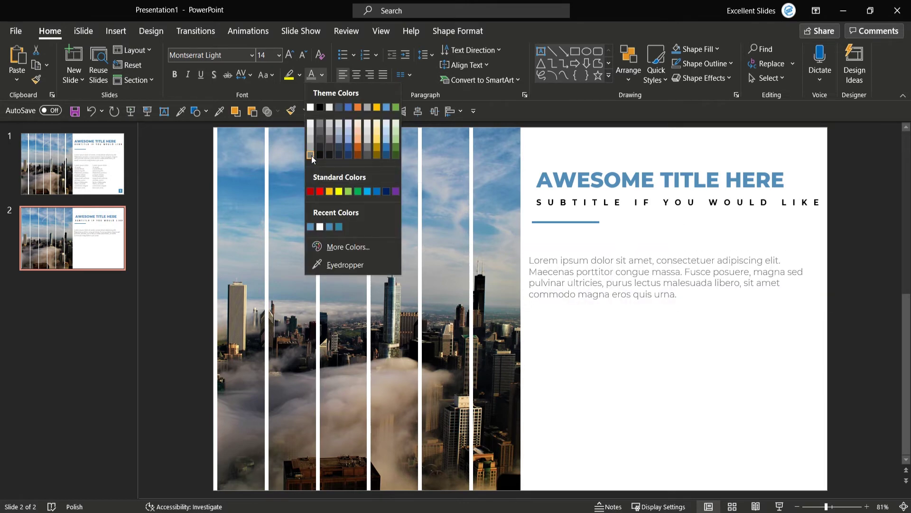
left_click(607, 320)
left_click(607, 320)
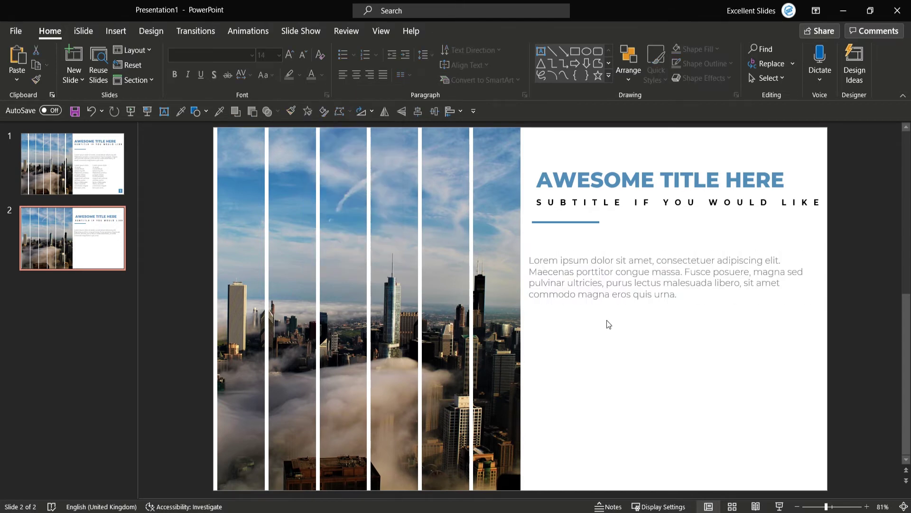
left_click(604, 280)
left_click(72, 164)
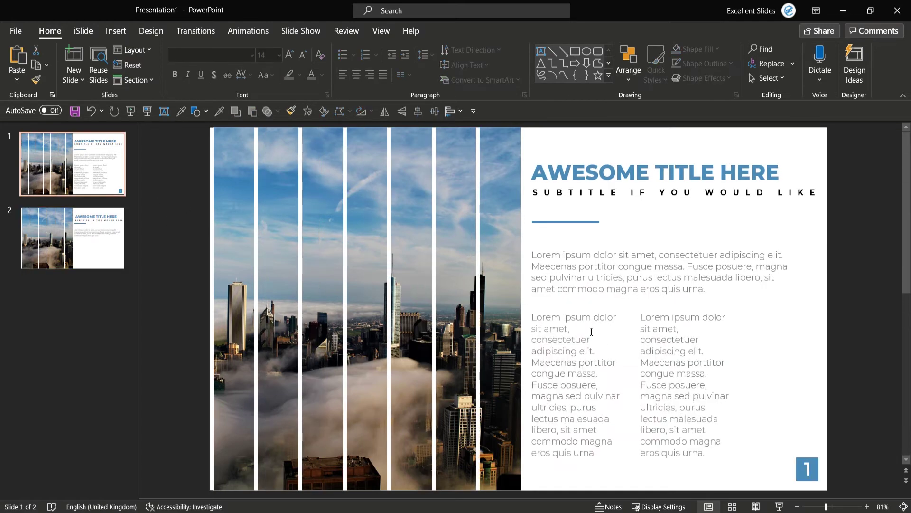
left_click(546, 359)
left_click(671, 356)
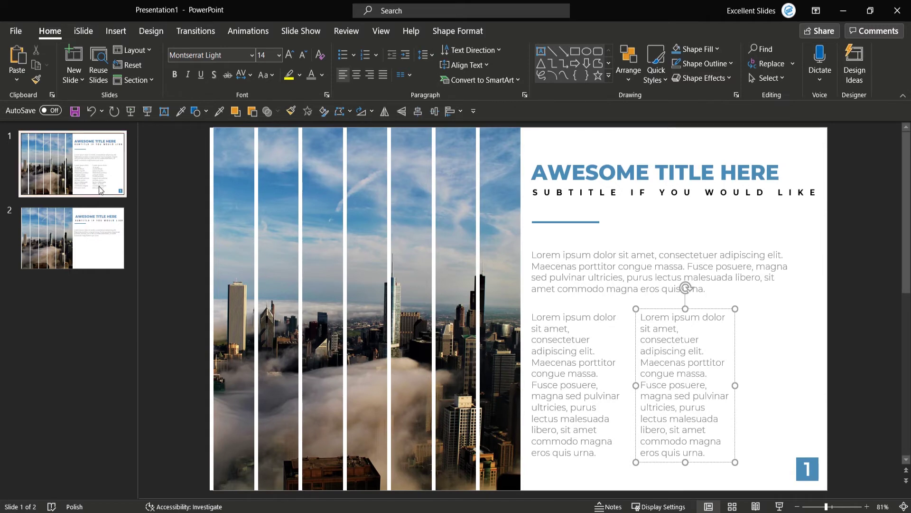
left_click(558, 339)
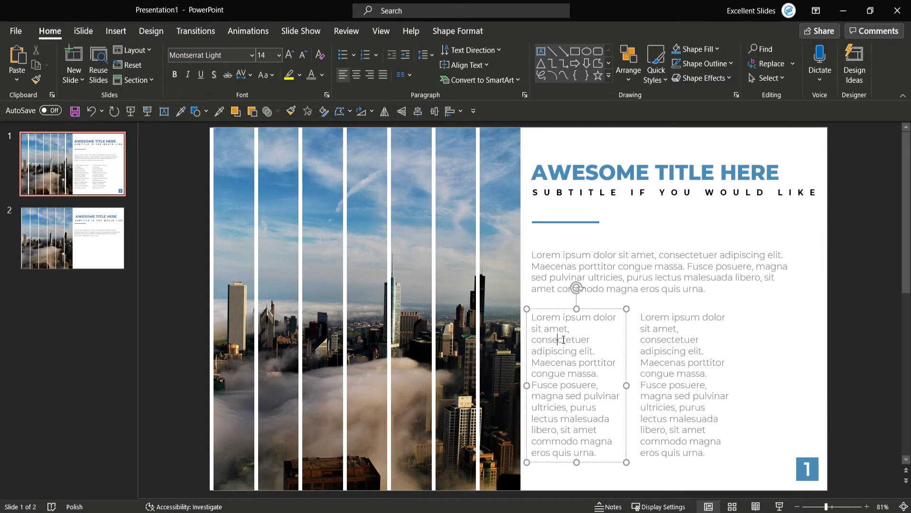
left_click(645, 282)
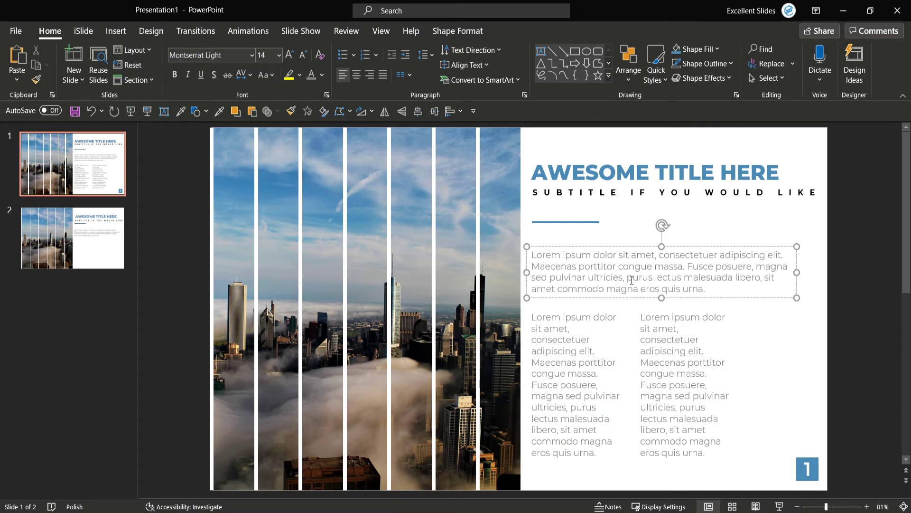
left_click(82, 237)
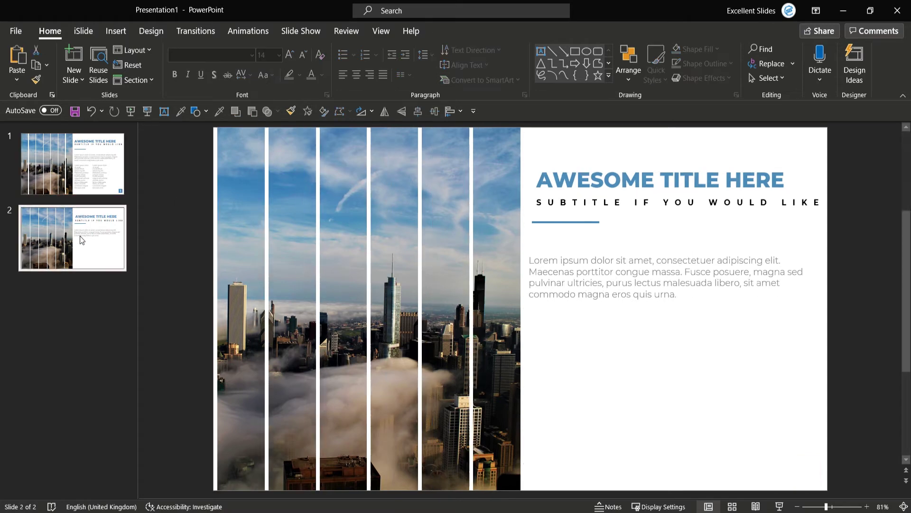
left_click(628, 290)
Copy the paragraph downward, narrow it into a column, and duplicate that column to the right.
left_click_drag(653, 303, 654, 369)
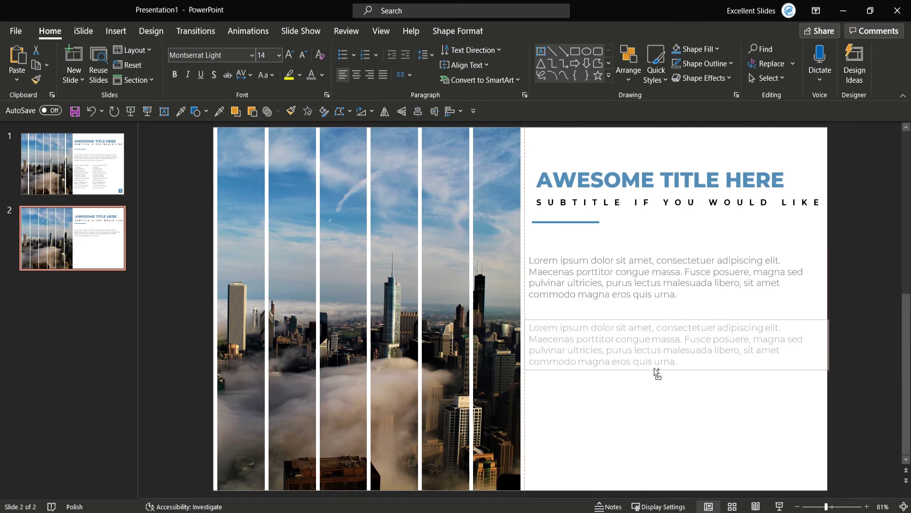
left_click_drag(654, 368, 655, 368)
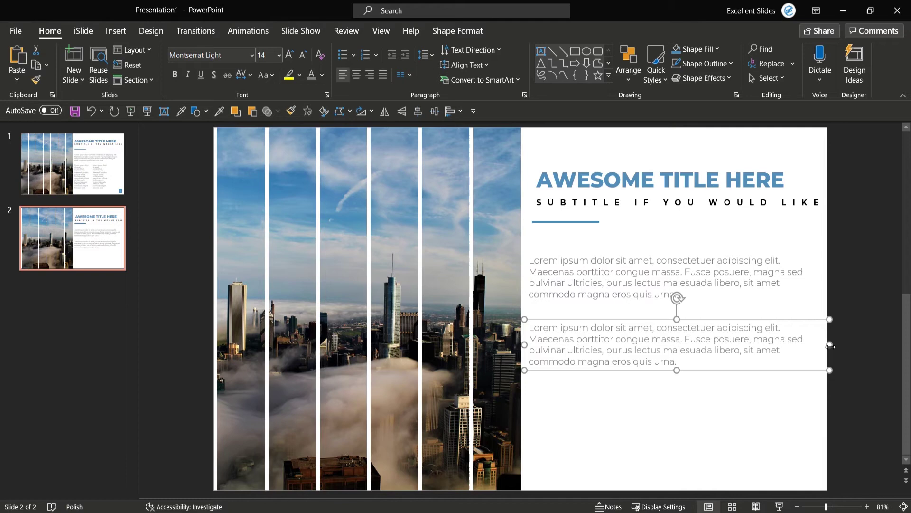
left_click_drag(828, 345, 621, 348)
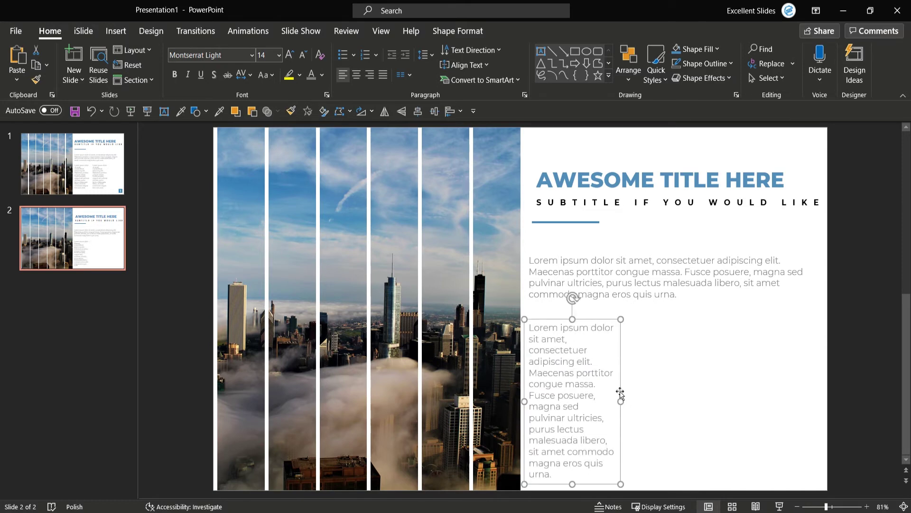
left_click_drag(620, 402, 626, 401)
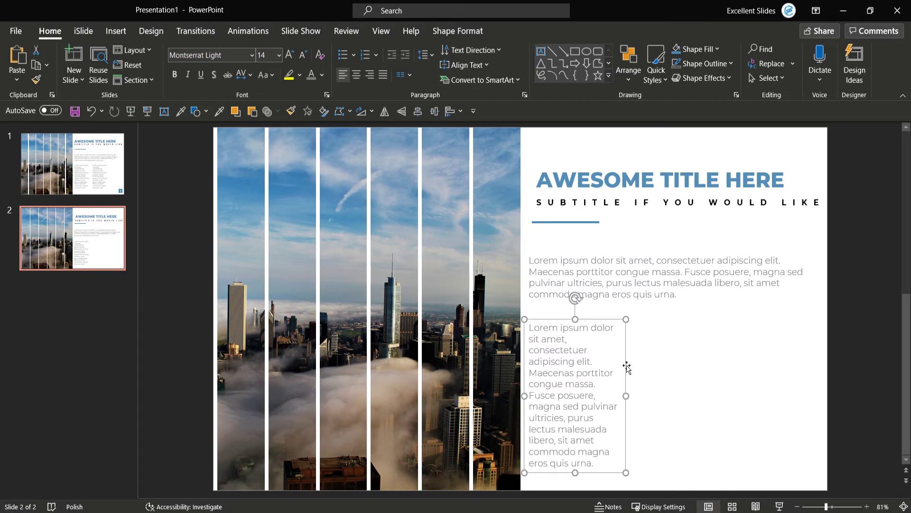
left_click_drag(627, 366, 738, 365)
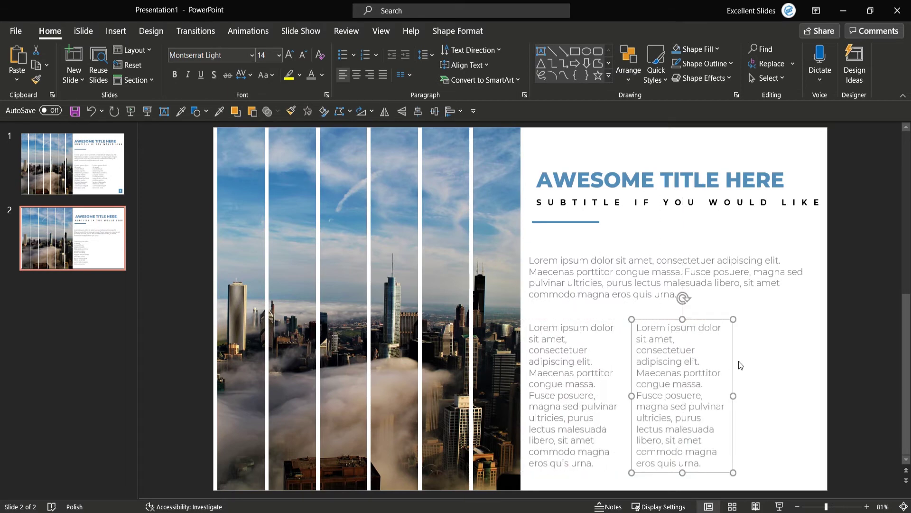
left_click(784, 347)
Zoom in on slide 1's blue numbered square for reference, then return to slide 2.
left_click(54, 172)
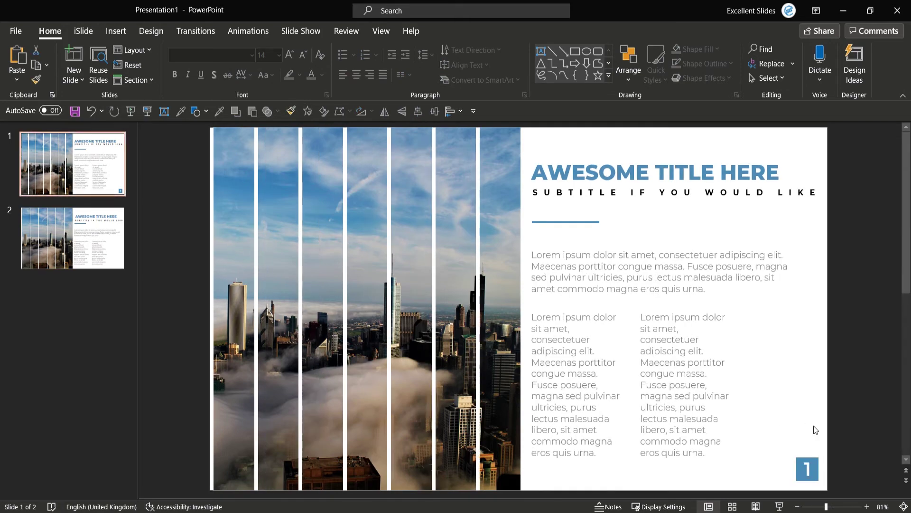
left_click(818, 470)
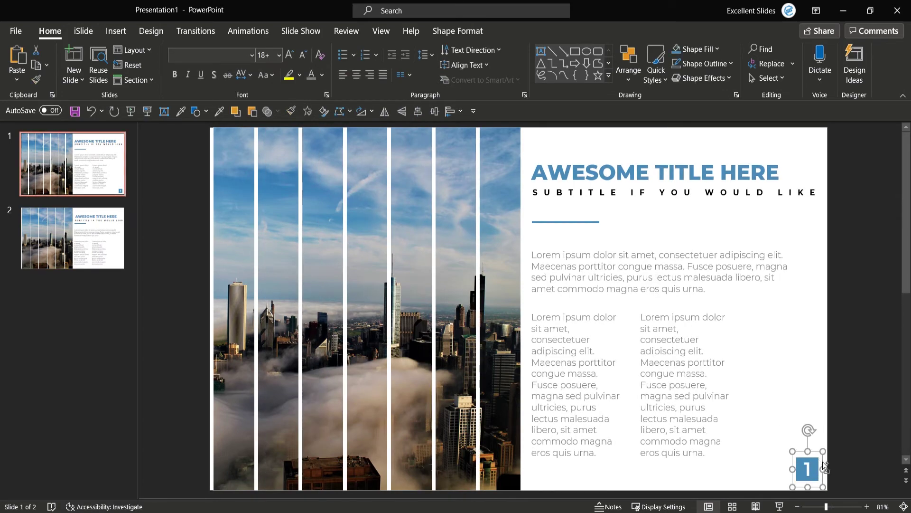
scroll(823, 462, "up", 10, "ctrl")
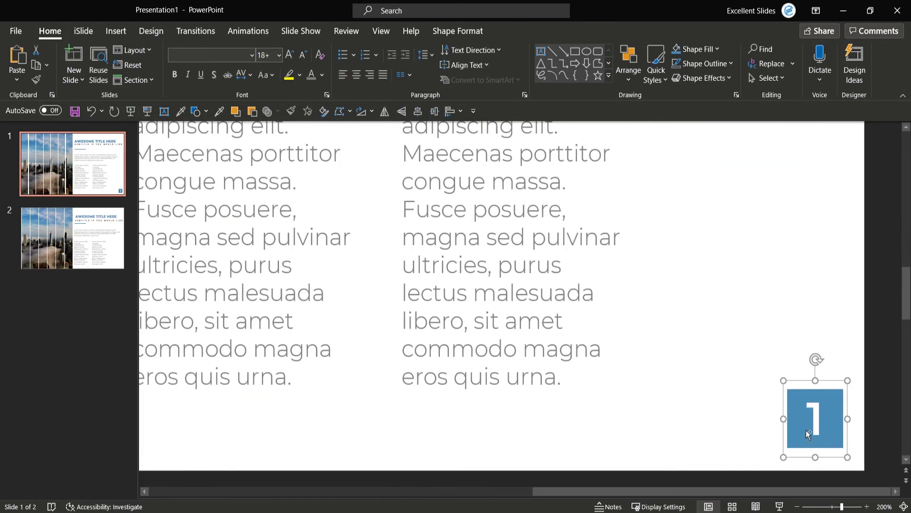
scroll(806, 430, "down", 5, "ctrl")
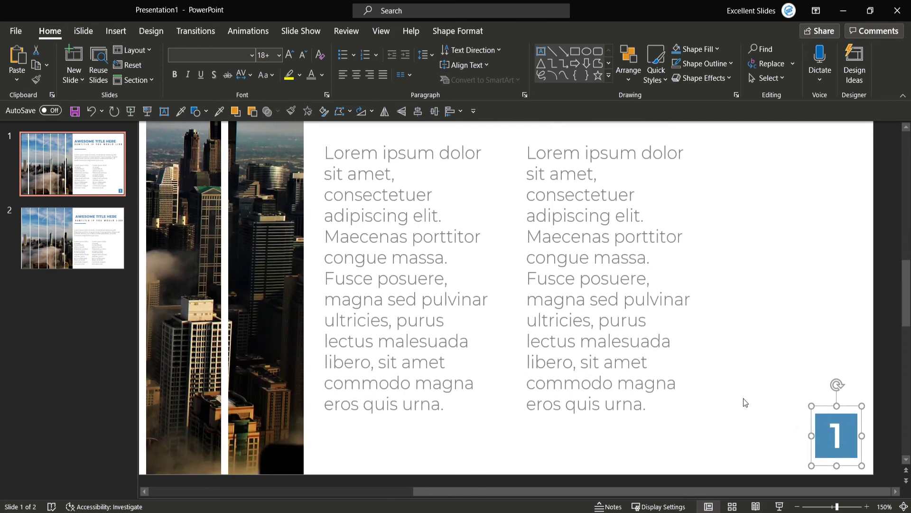
scroll(743, 398, "down", 7, "ctrl")
left_click(103, 232)
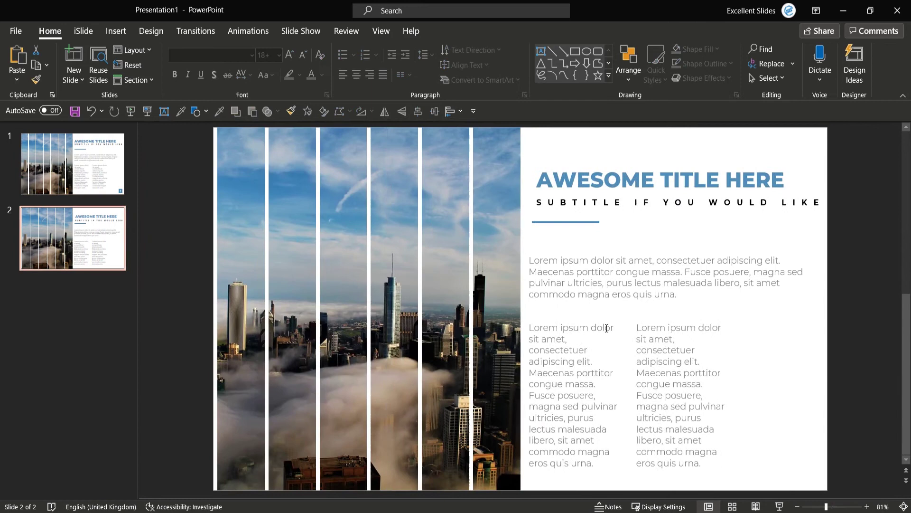
scroll(670, 364, "down", 3, "ctrl")
Draw a small 1.44 cm square on slide 2 with the Rectangle shape.
left_click(201, 114)
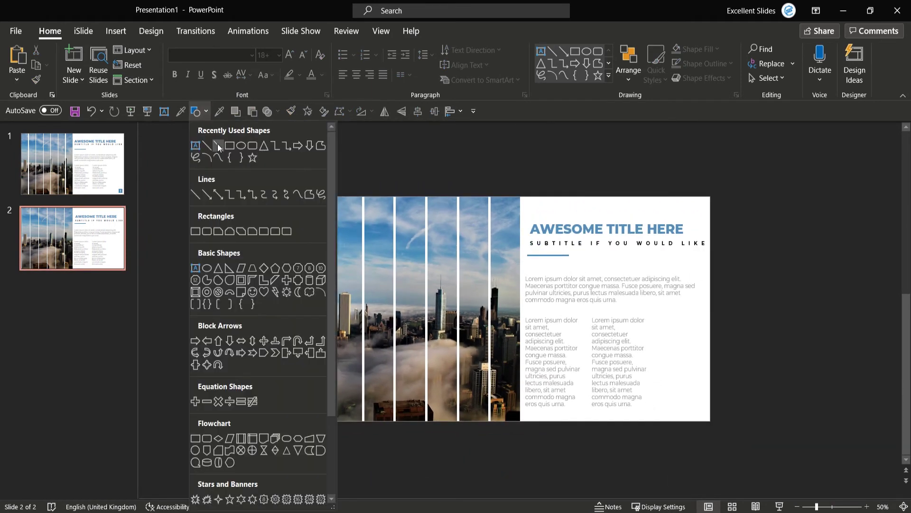
left_click(218, 145)
scroll(698, 353, "up", 3, "ctrl")
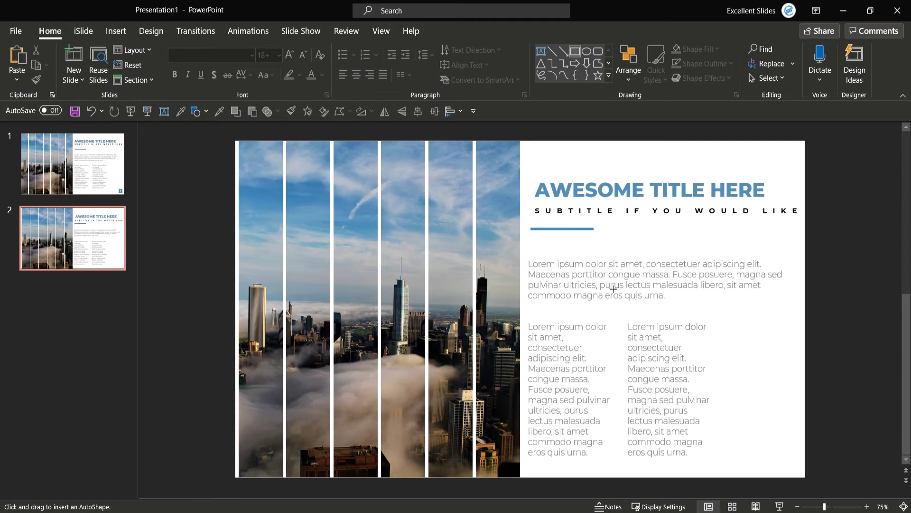
left_click_drag(613, 289, 637, 312)
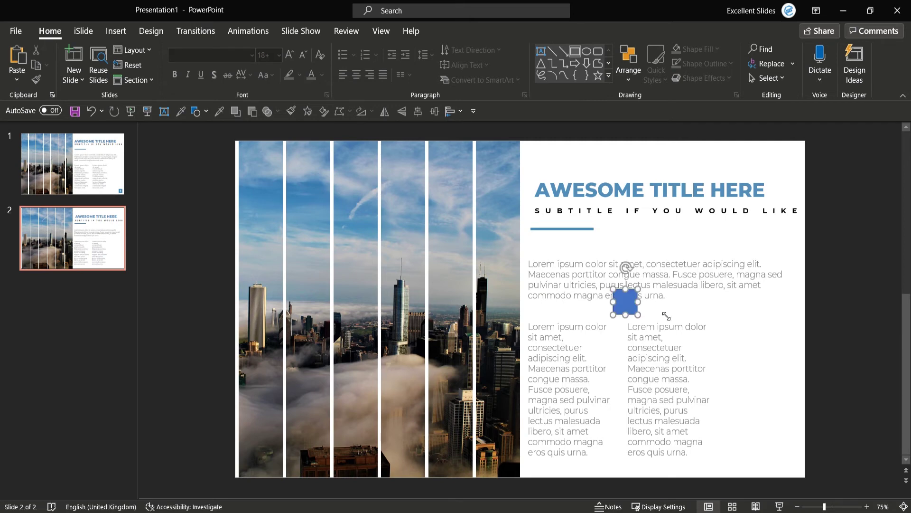
scroll(638, 312, "up", 5, "ctrl")
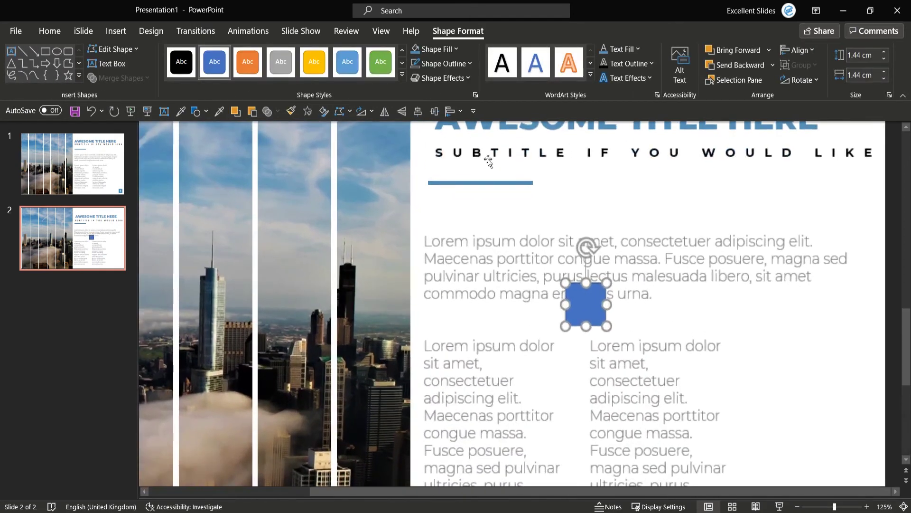
Remove the square's outline and fill it with the title's blue-gray using the Eyedropper.
left_click(451, 65)
left_click(459, 237)
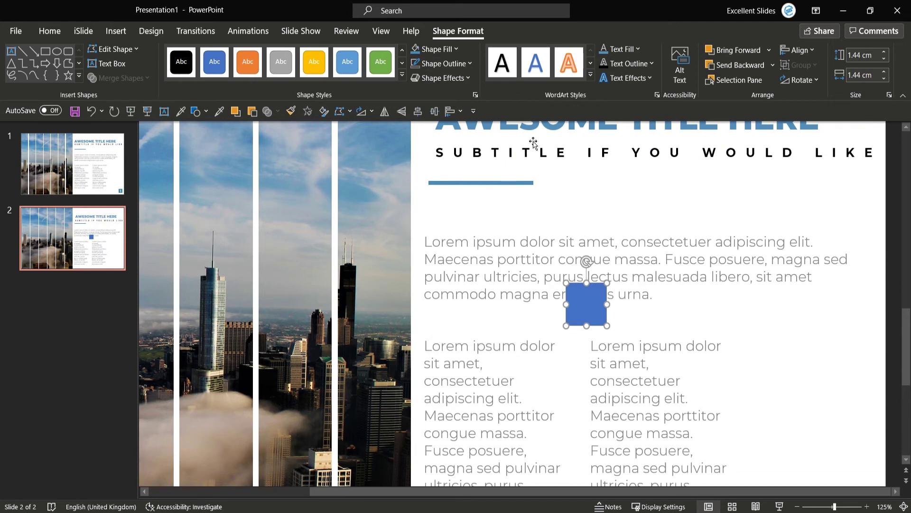
scroll(525, 159, "up", 2)
left_click(524, 158)
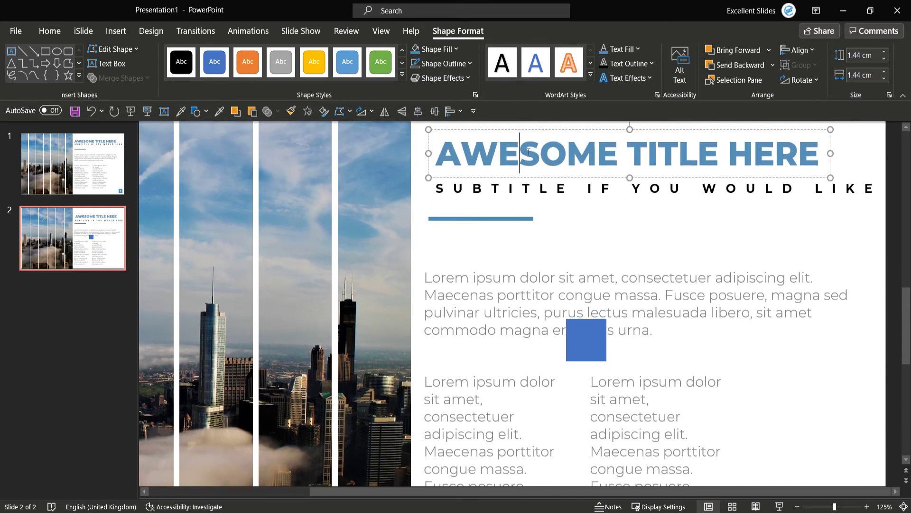
left_click(571, 350)
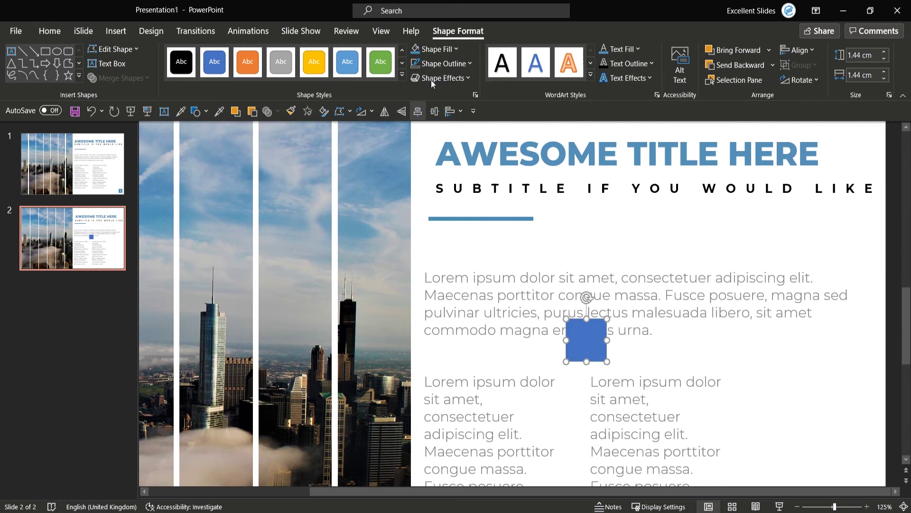
left_click(456, 51)
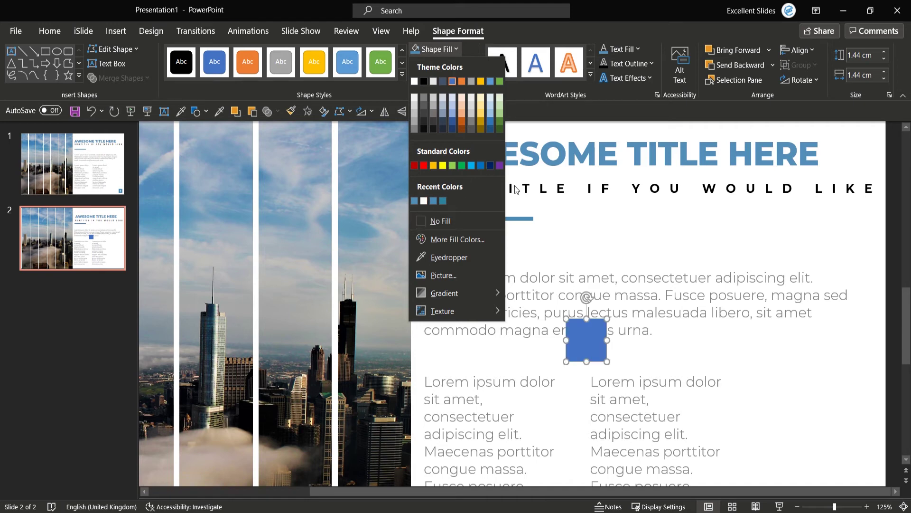
left_click(469, 256)
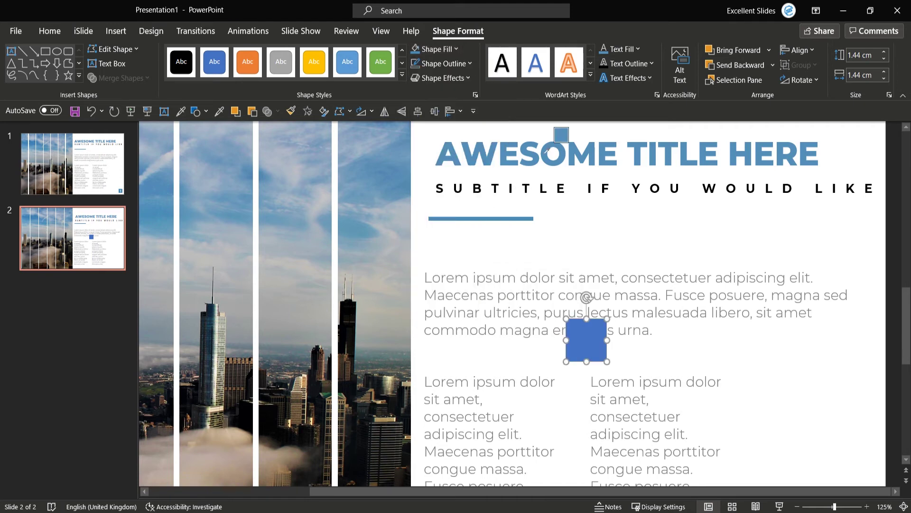
left_click(571, 158)
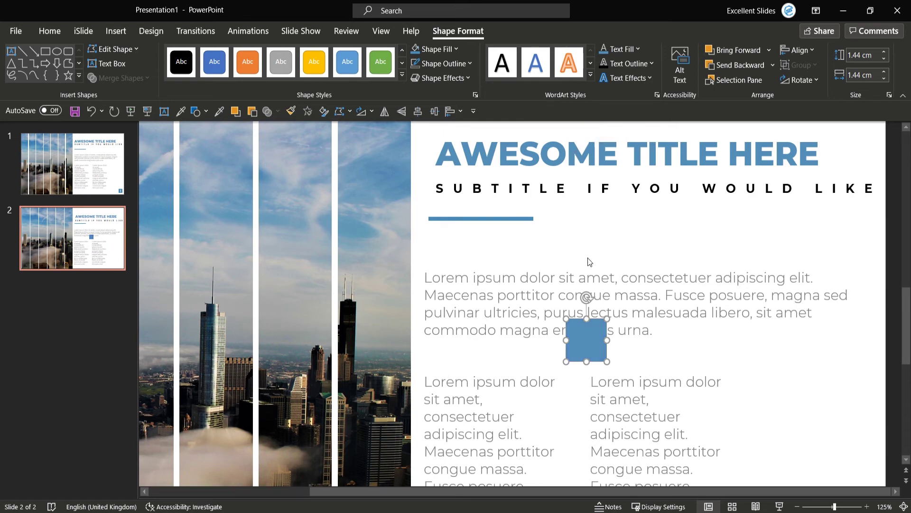
Fit the blue-gray square exactly into slide 2's bottom-right corner.
scroll(589, 261, "down", 5)
left_click_drag(634, 290, 801, 453)
scroll(796, 459, "up", 6)
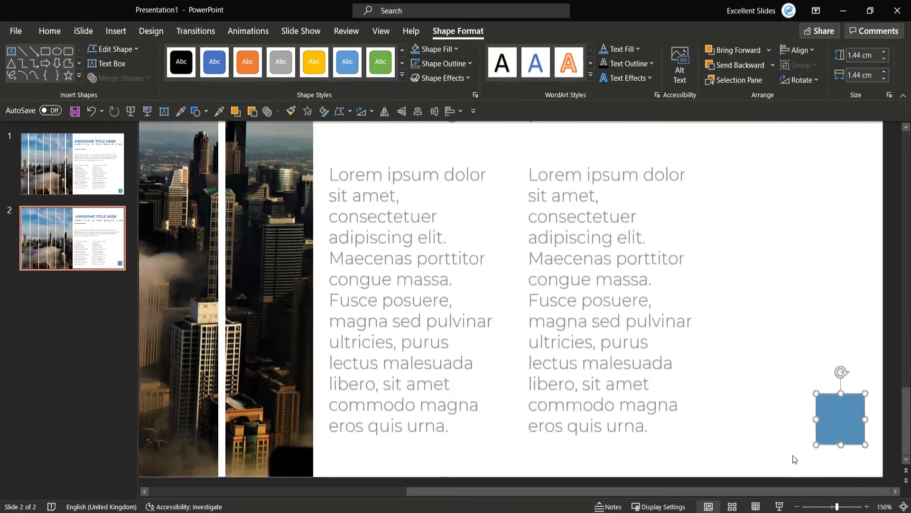
scroll(795, 459, "up", 5)
left_click_drag(747, 378, 787, 431)
scroll(773, 423, "down", 2)
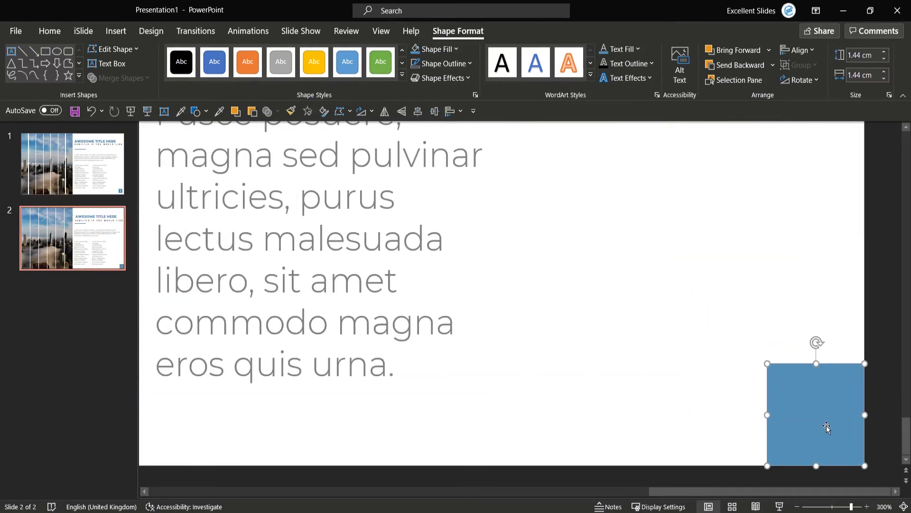
left_click(707, 311)
scroll(707, 312, "down", 3)
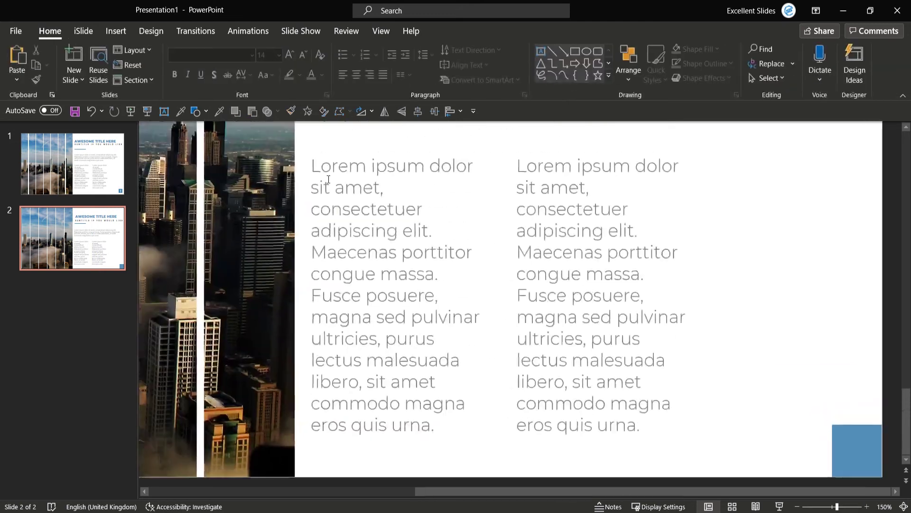
Add a text box right of the columns containing the number 1 in Montserrat.
left_click(166, 112)
left_click(758, 280)
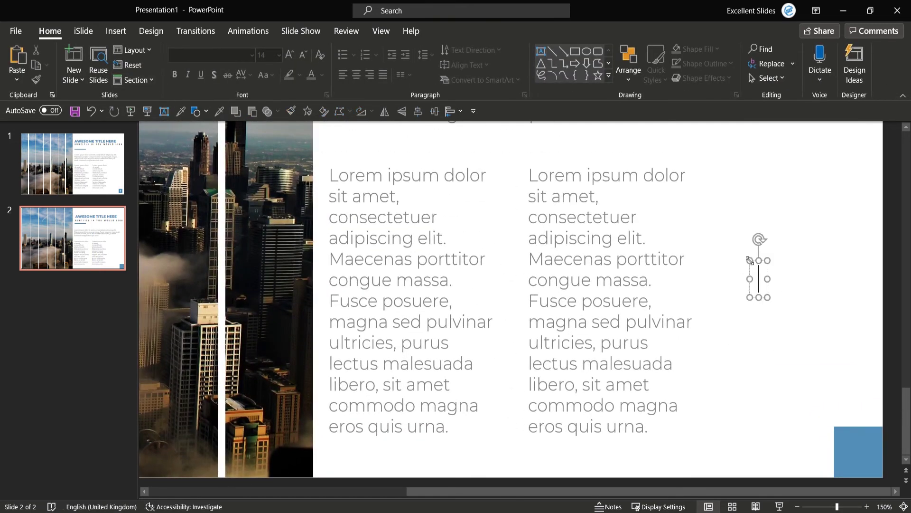
type("1")
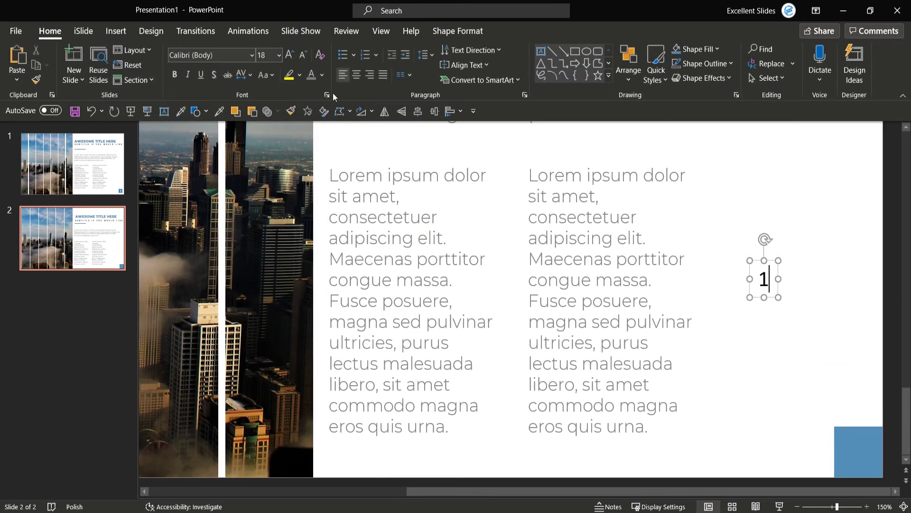
key("shift+Left")
left_click(215, 56)
type("Mont")
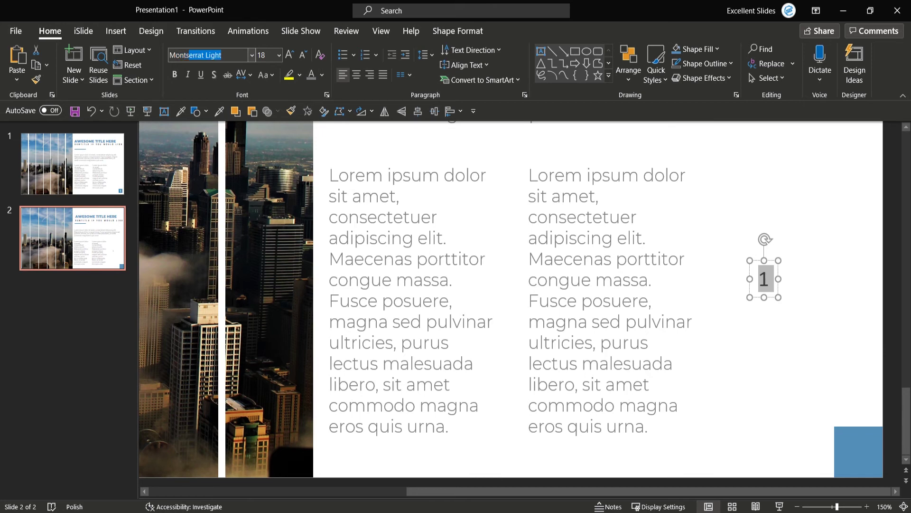
key("Return")
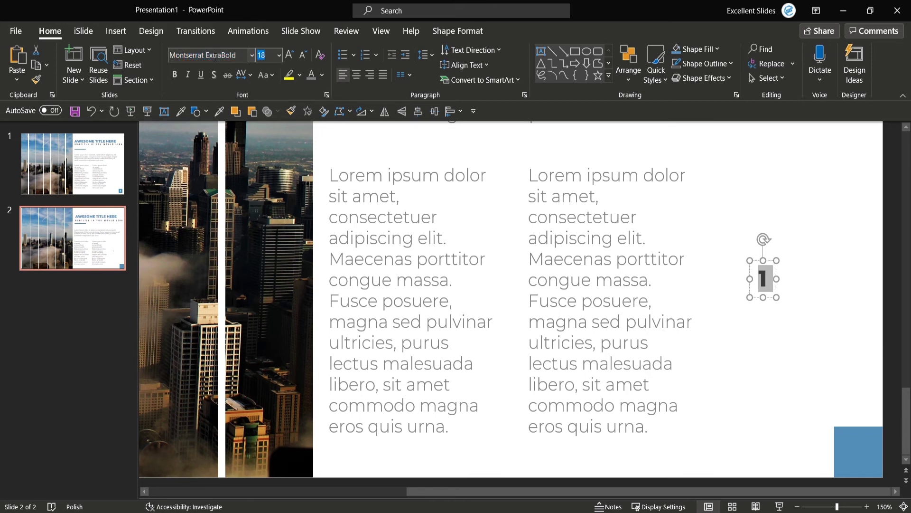
Compare with slide 1's number box and change the number's font to Montserrat SemiBold.
left_click(73, 164)
left_click(847, 446)
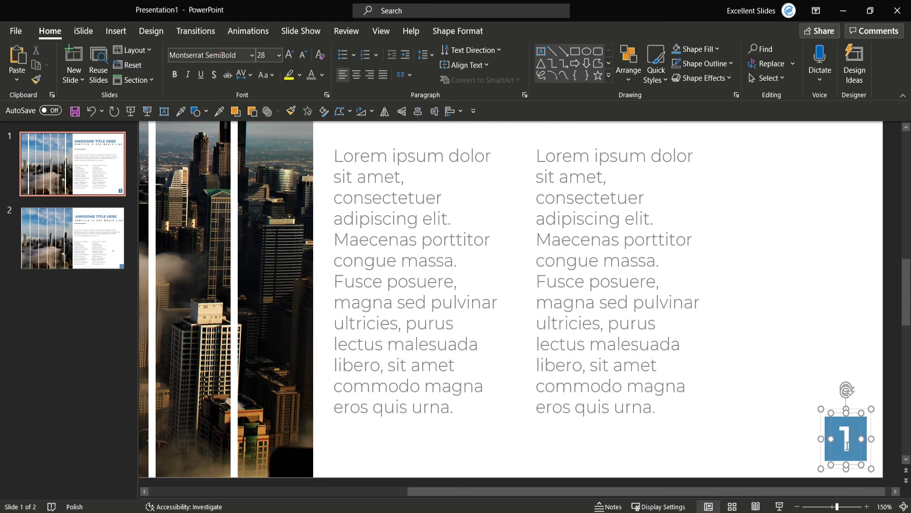
left_click(113, 250)
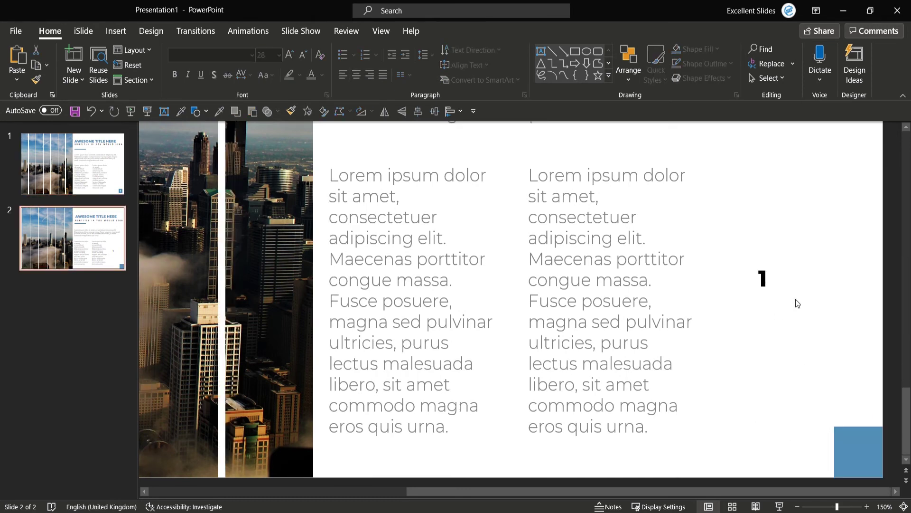
left_click(765, 281)
key("ctrl+a")
left_click(209, 55)
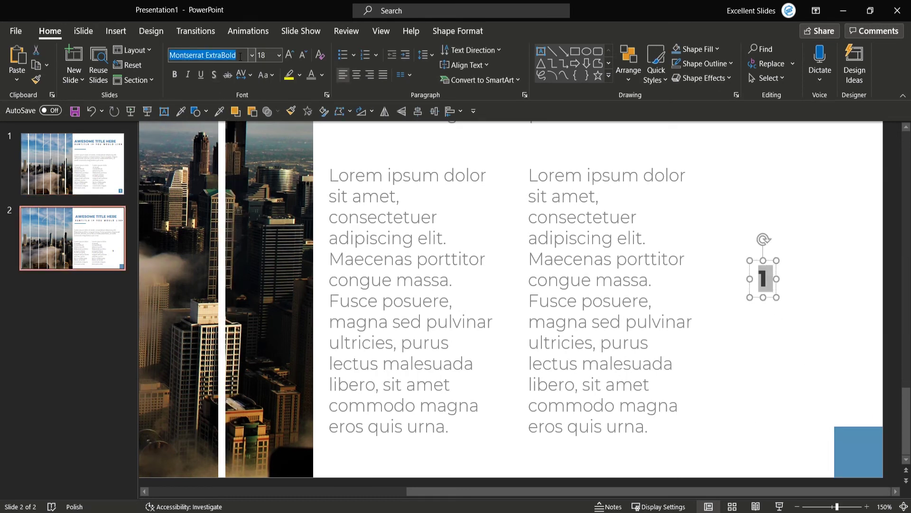
key("End")
key("BackSpace")
key("BackSpace")
key("BackSpace")
key("BackSpace")
key("BackSpace")
key("BackSpace")
type("SemiBold")
key("Tab")
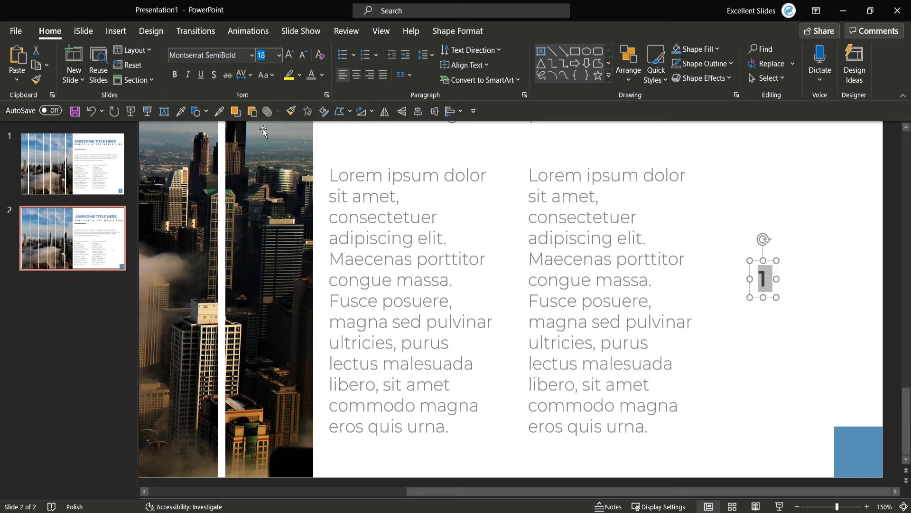
Make the number white with the Eyedropper and enlarge it to size 28.
left_click(322, 76)
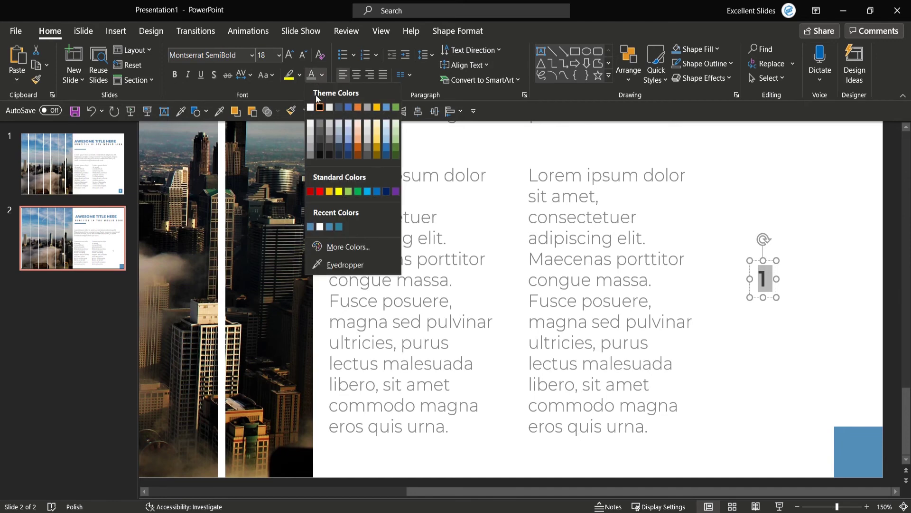
left_click(353, 264)
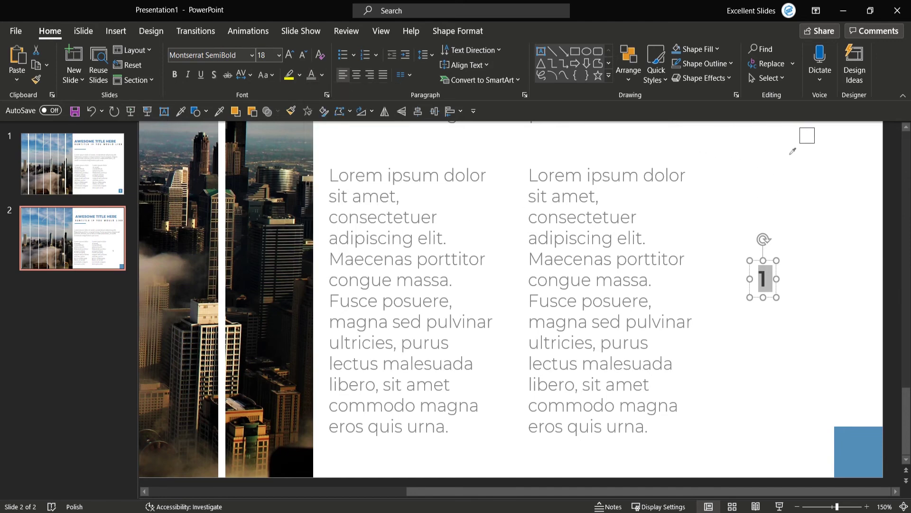
left_click(791, 179)
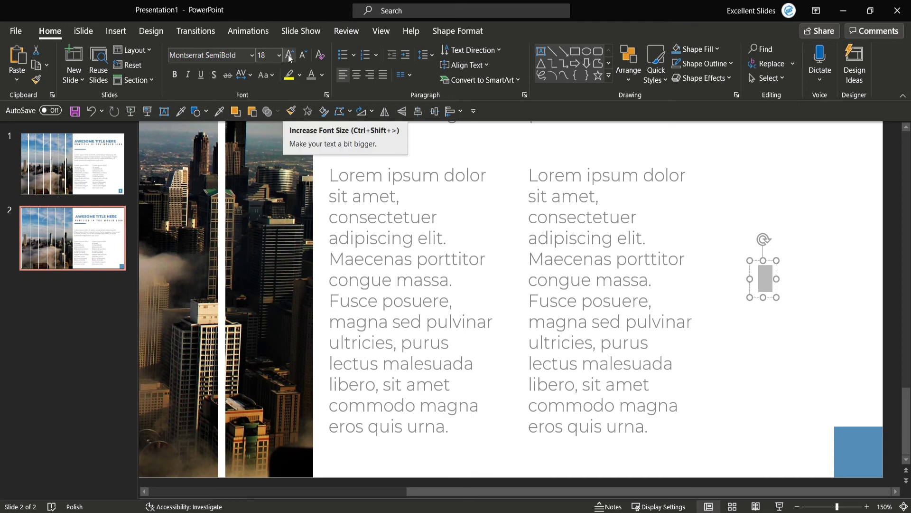
left_click(289, 55)
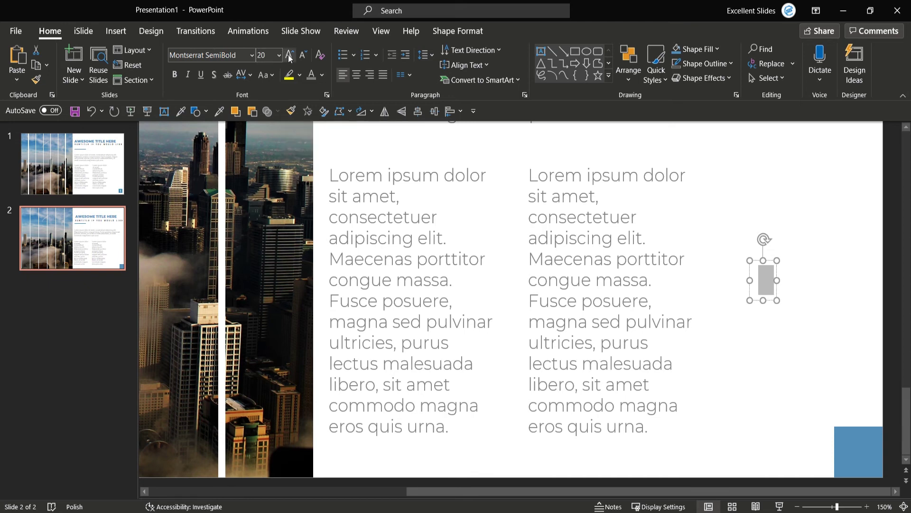
left_click(289, 55)
left_click(288, 55)
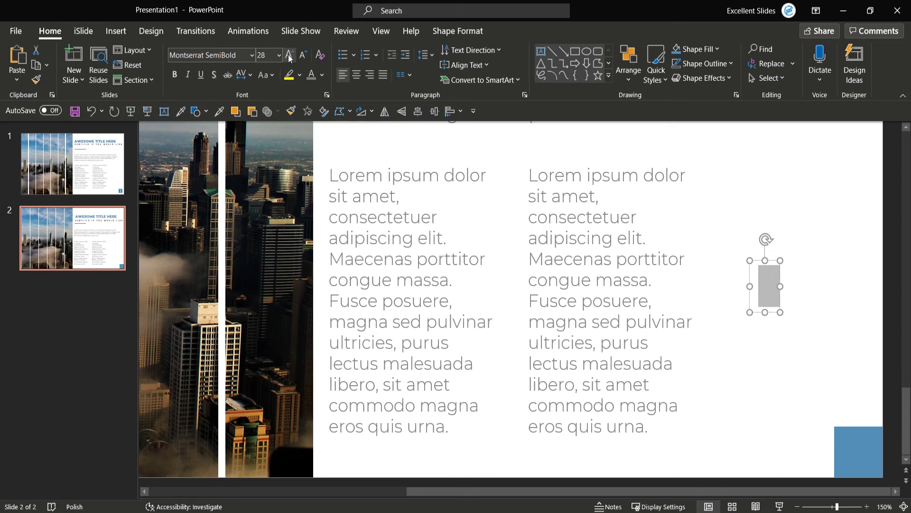
left_click(106, 158)
left_click(853, 438)
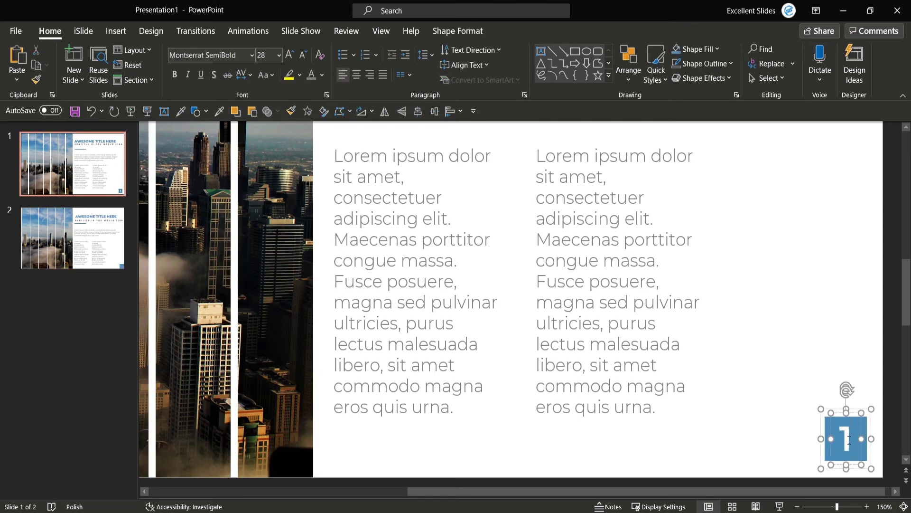
left_click(124, 268)
left_click(750, 284)
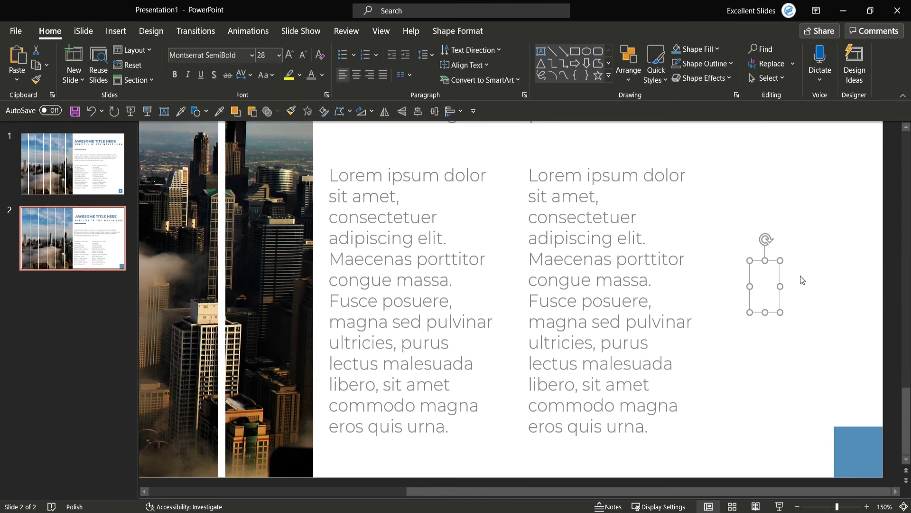
Move the white 1 onto the blue square.
left_click_drag(781, 301, 858, 458)
scroll(859, 459, "up", 10, "ctrl")
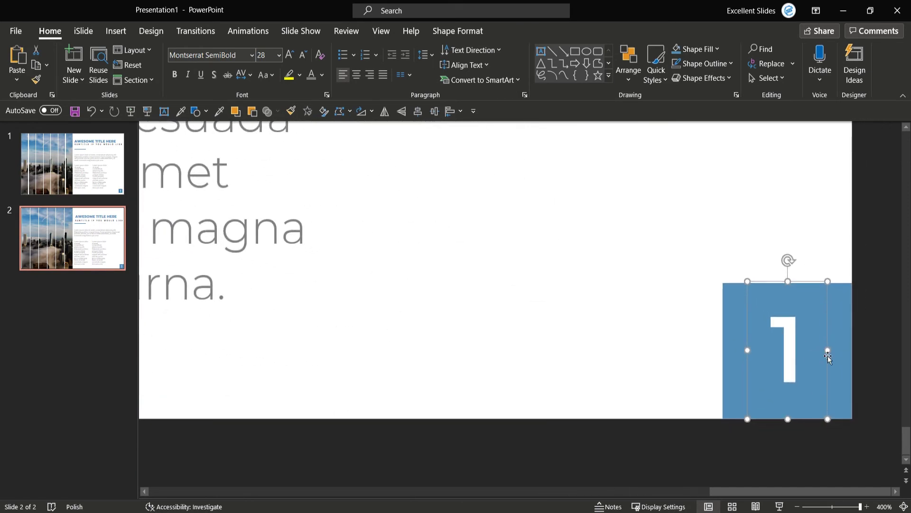
mouse_move(748, 388)
left_mouse_down()
mouse_move(749, 378)
mouse_move(742, 383)
mouse_move(749, 388)
left_mouse_up()
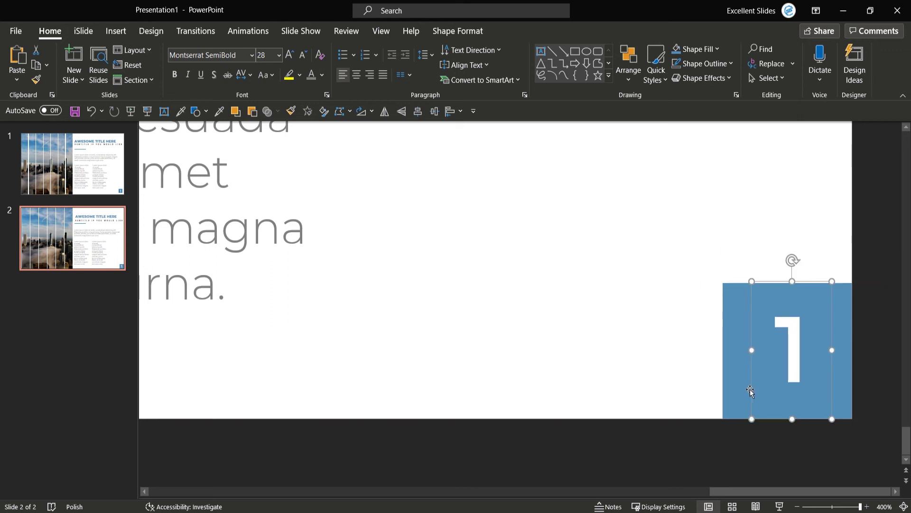
key("Escape")
left_click(696, 352)
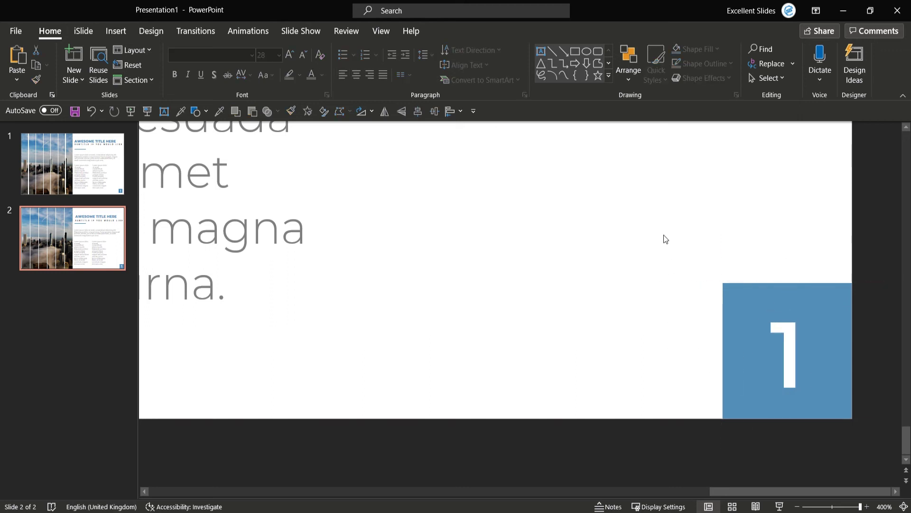
Align the 1 to the blue square's middle and center.
left_click_drag(650, 213, 889, 451)
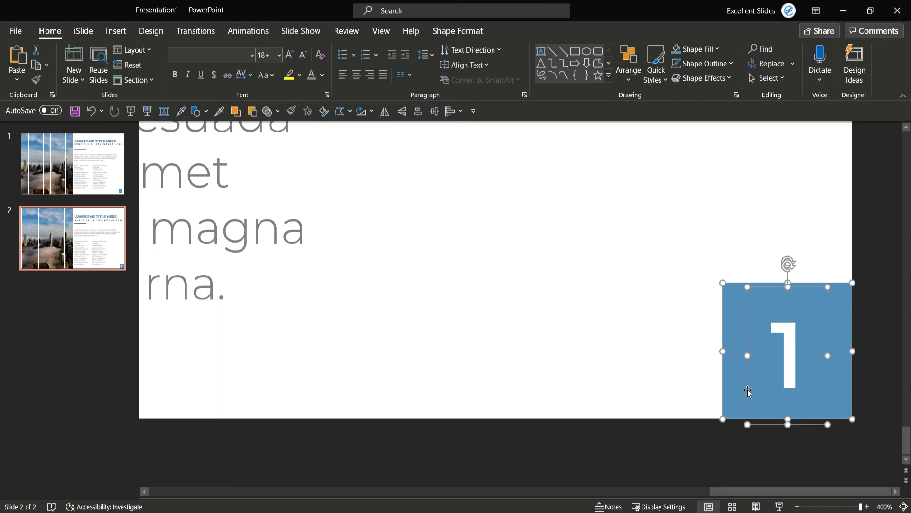
left_click(460, 31)
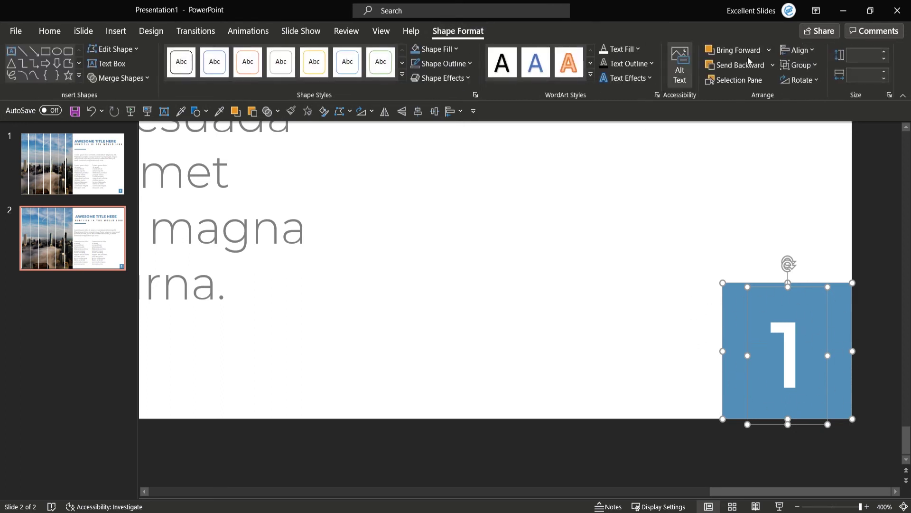
left_click(813, 50)
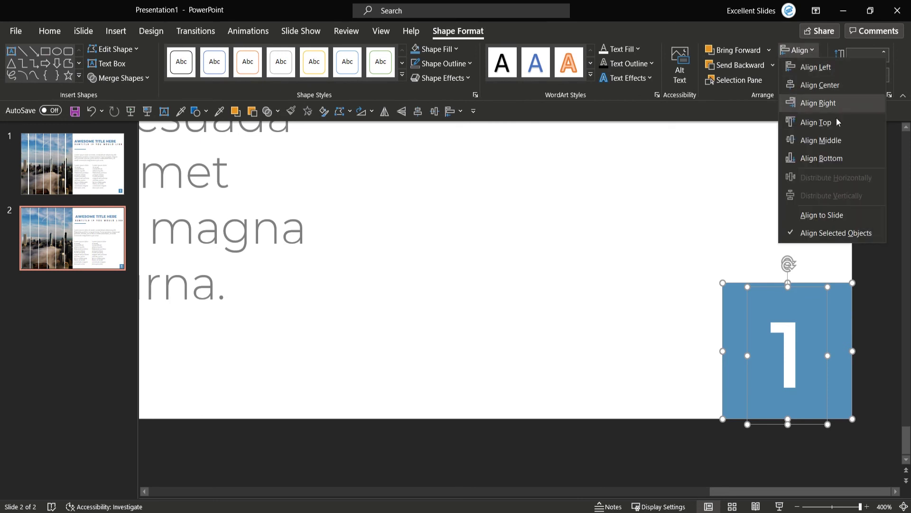
left_click(831, 141)
left_click(798, 50)
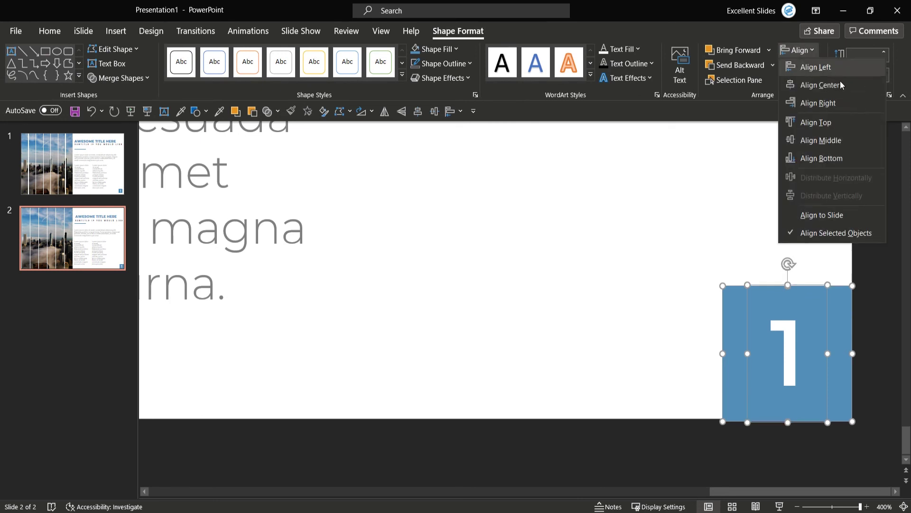
left_click(841, 85)
Group the square and number, then move the group to the slide's bottom edge.
left_click(777, 213)
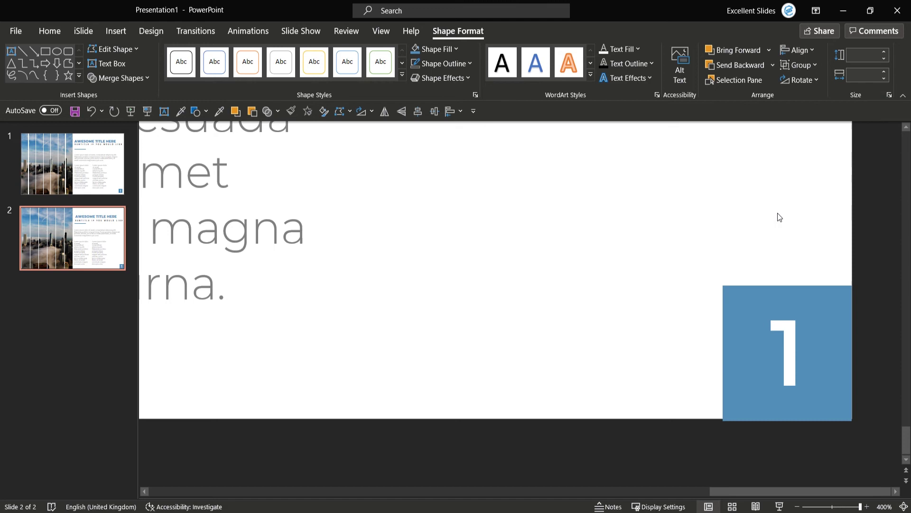
left_click_drag(671, 252, 875, 466)
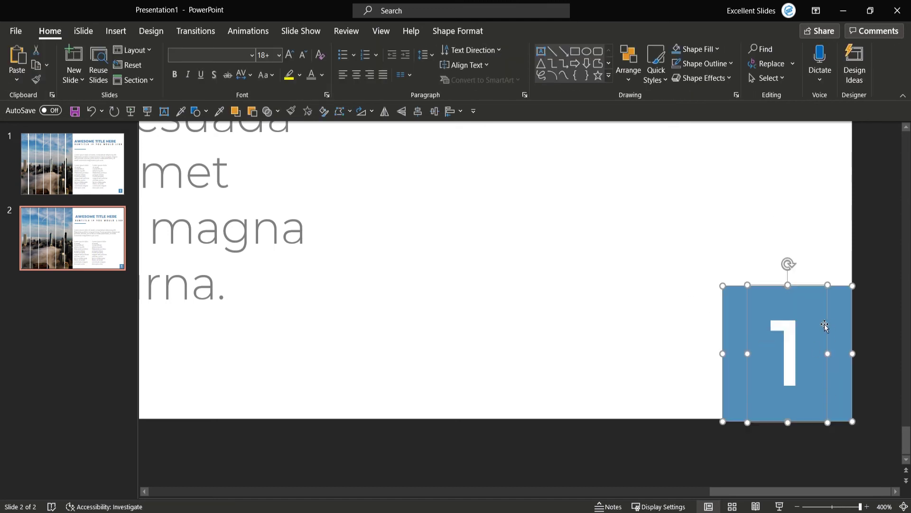
key("ctrl+g")
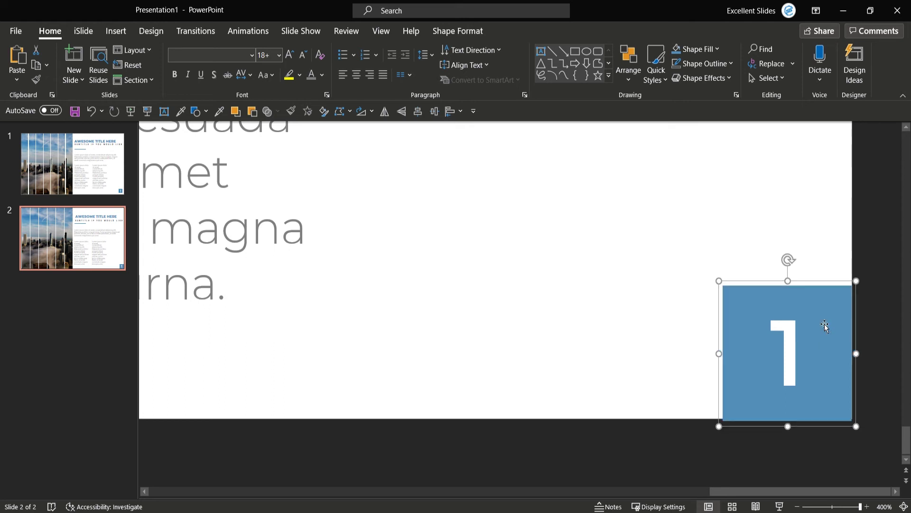
left_click_drag(817, 383, 743, 343)
Zoom out to the whole slide and view sample slide 1 for comparison.
scroll(819, 352, "up", 1)
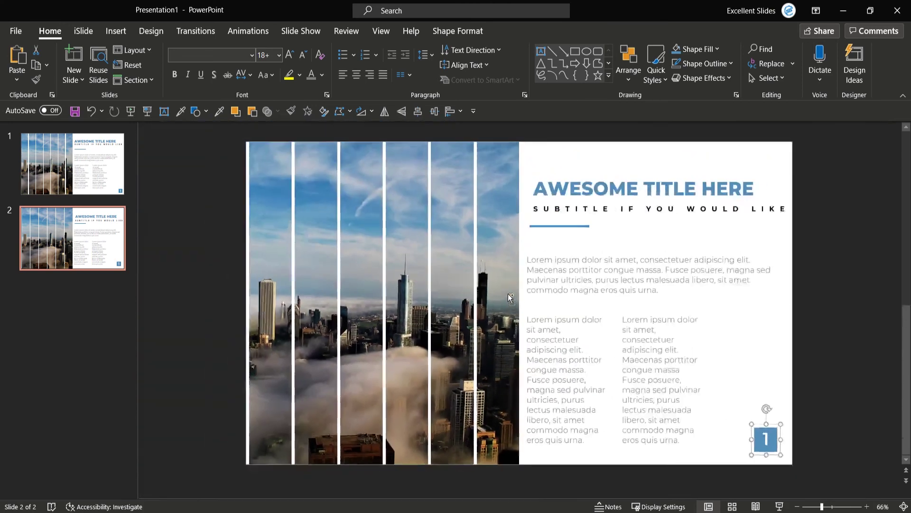
scroll(569, 305, "up", 1)
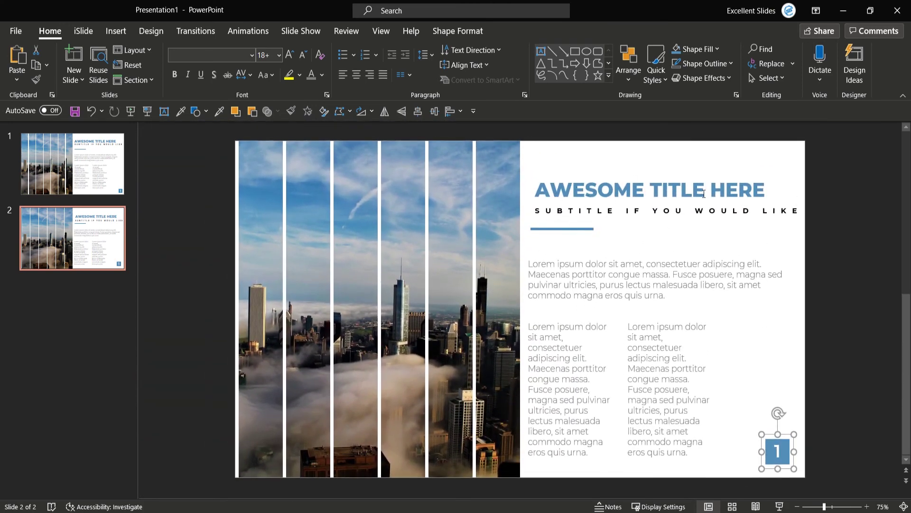
left_click(106, 178)
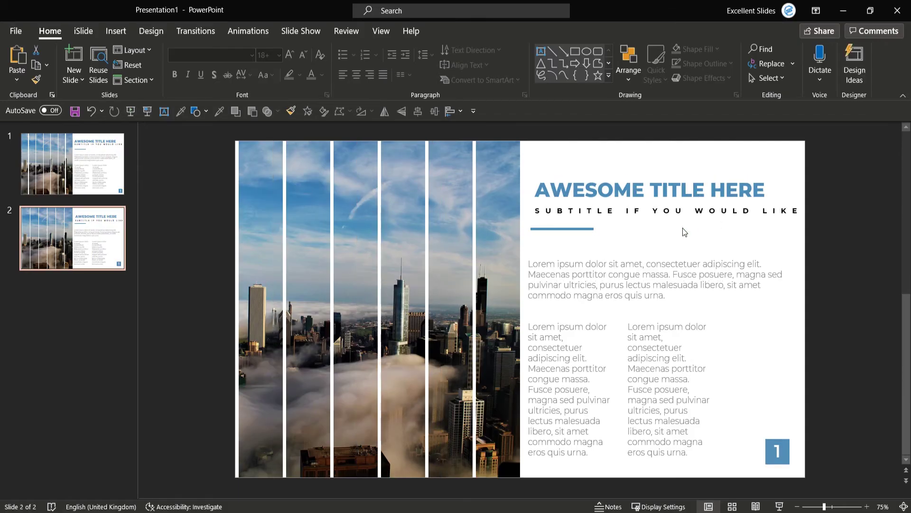
Shift the title and subtitle slightly left so they line up.
left_click(631, 190)
scroll(614, 223, "up", 8)
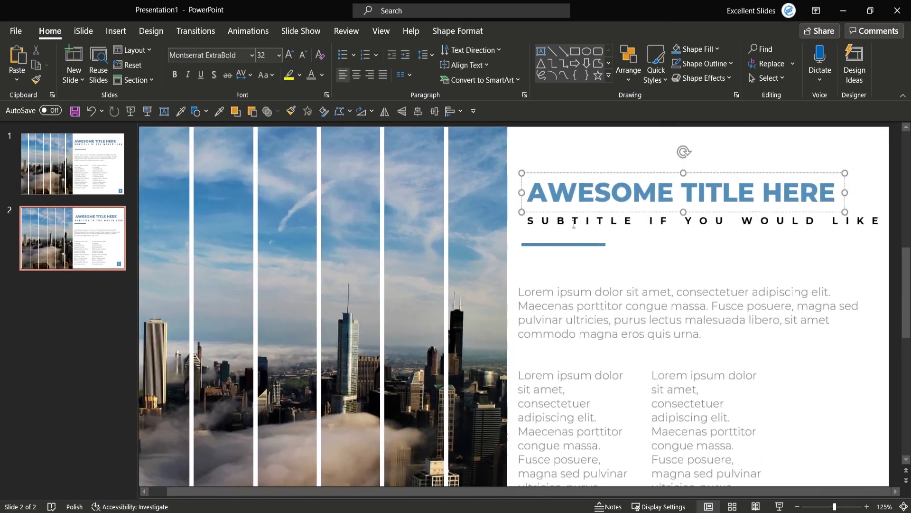
scroll(452, 251, "up", 5)
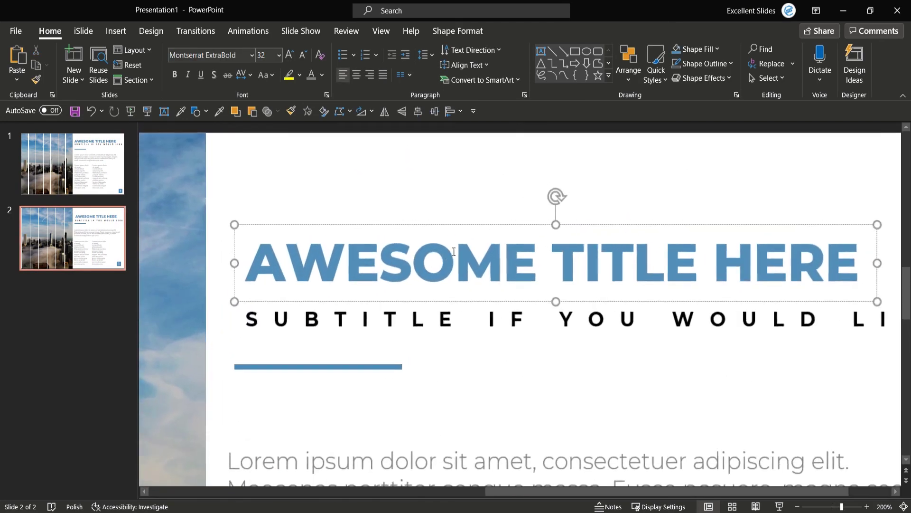
left_click(457, 301)
left_click_drag(457, 301, 452, 301)
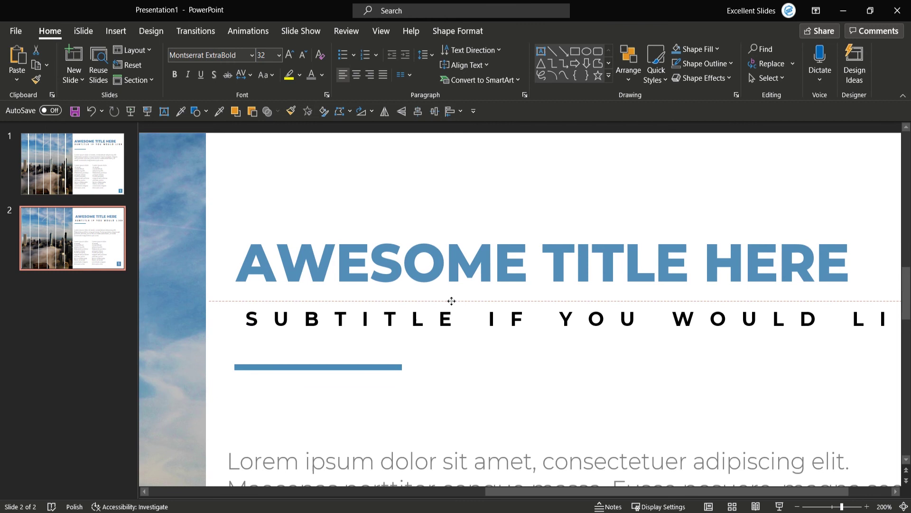
left_click(452, 301)
left_click(467, 322)
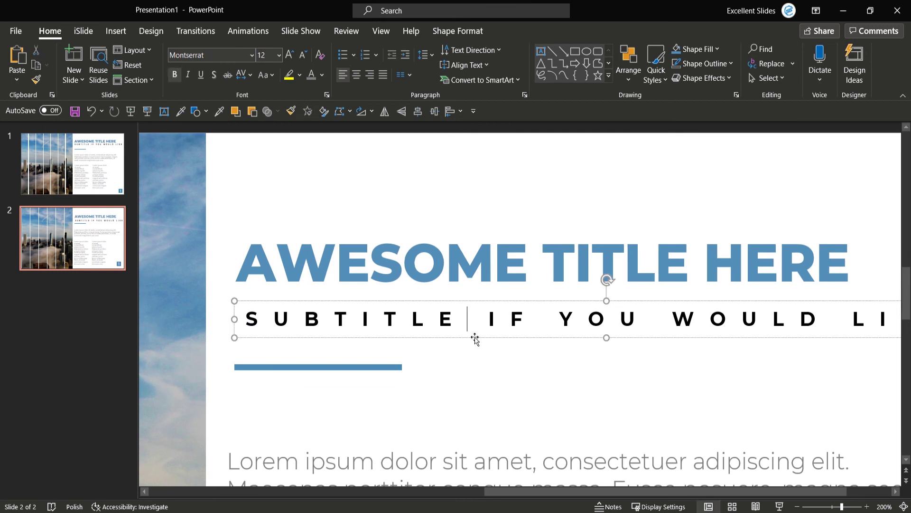
left_click_drag(475, 338, 466, 336)
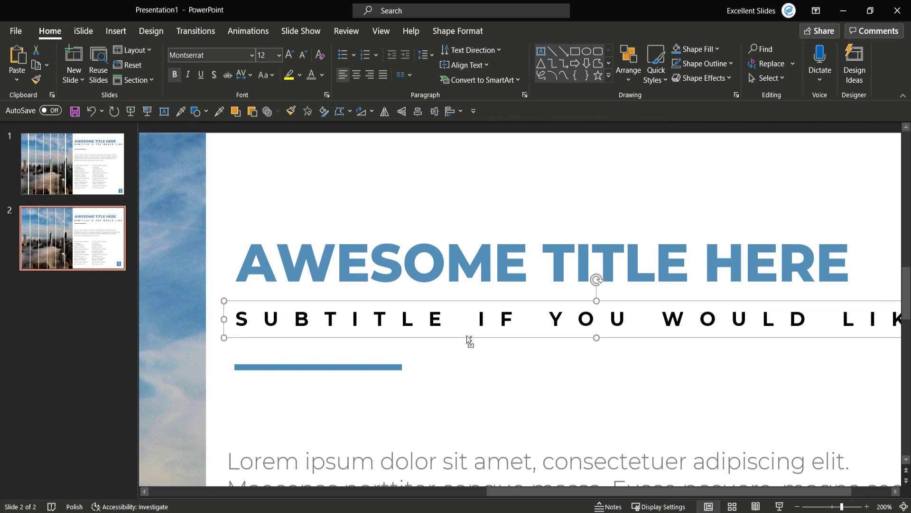
Nudge the body paragraph two steps right to align with the title.
scroll(466, 335, "down", 10)
scroll(477, 333, "up", 10)
left_click(561, 291)
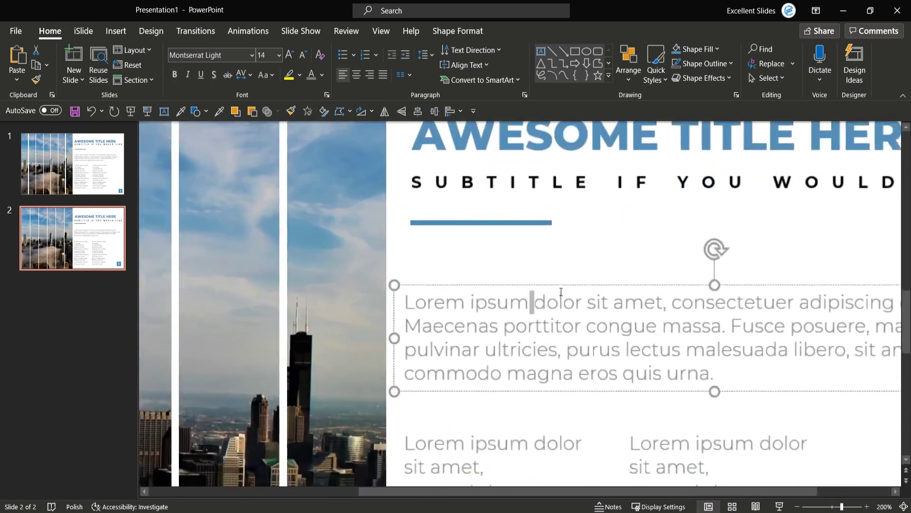
left_click(487, 285)
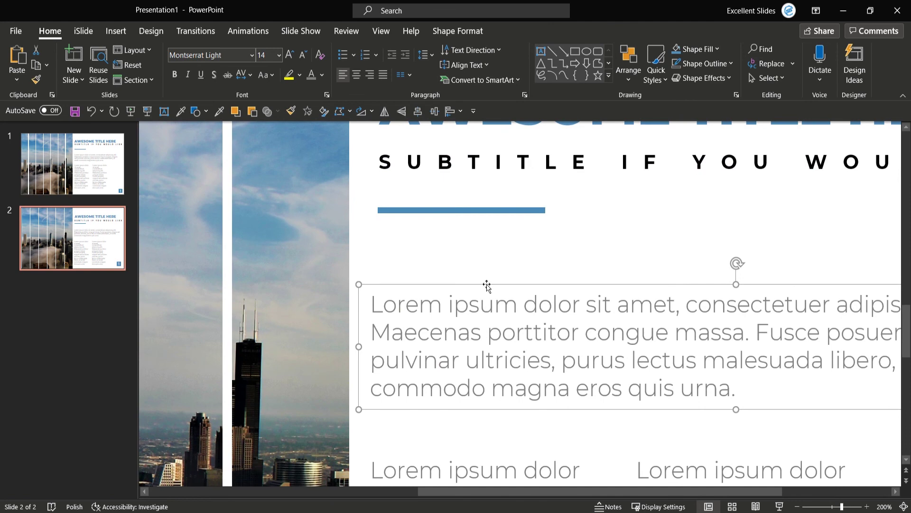
key("Right")
key("Right")
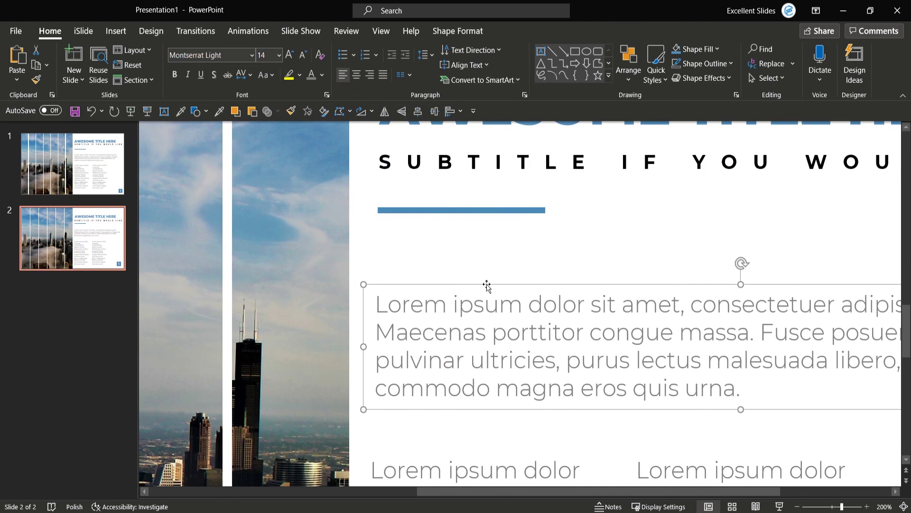
key("Right")
key("Right")
key("Right")
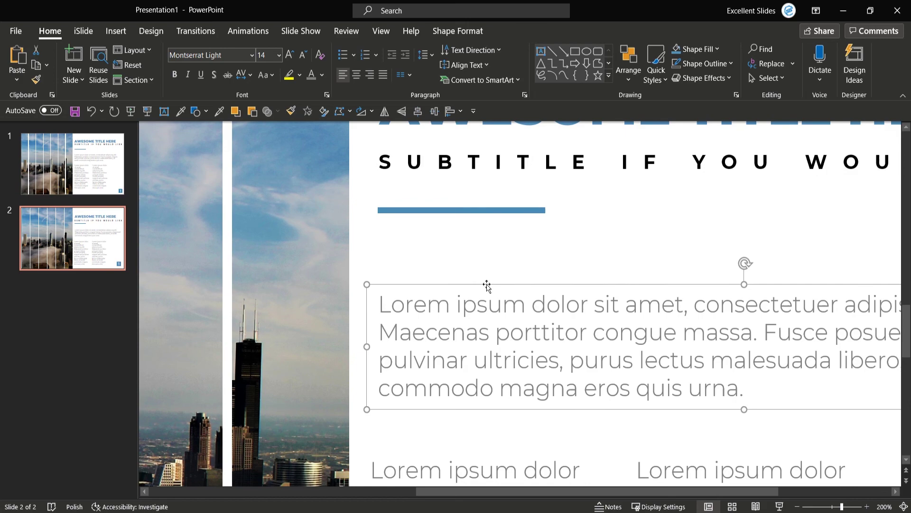
Nudge the left text column two steps right to match the paragraph's edge.
scroll(491, 272, "down", 5)
left_click(367, 418)
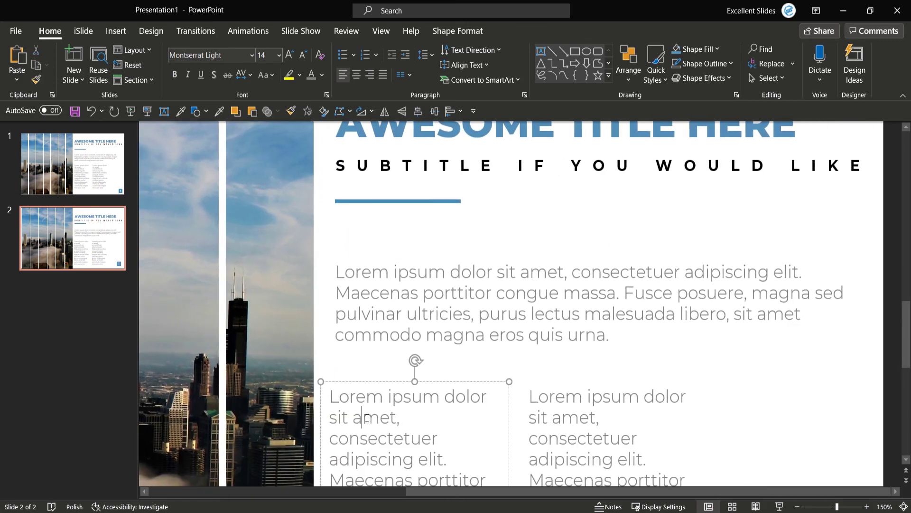
scroll(366, 418, "down", 3)
scroll(591, 346, "left", 4)
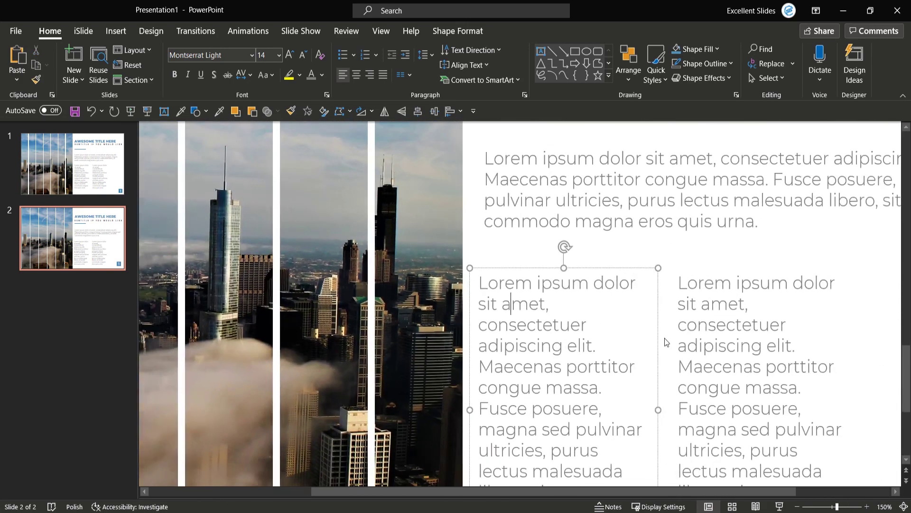
left_click(658, 340)
key("Right")
key("Right")
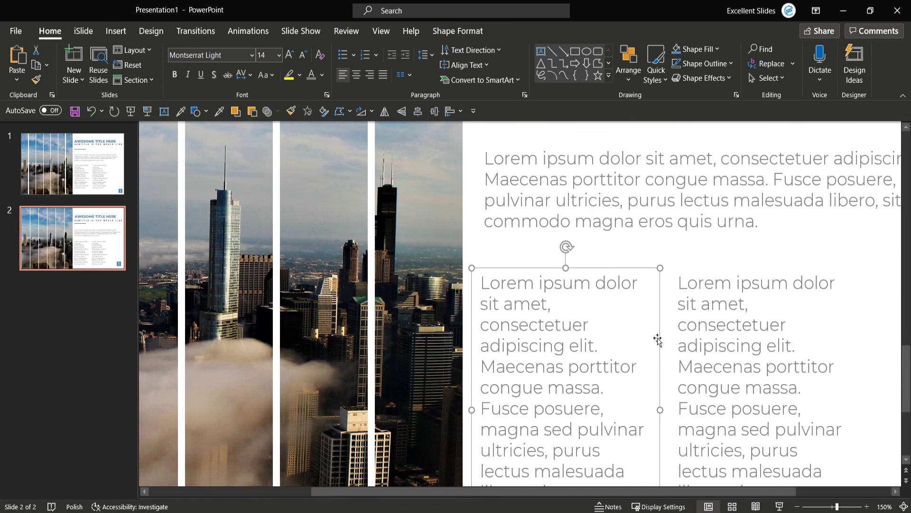
key("Right")
key("Right")
key("Right")
key("Right")
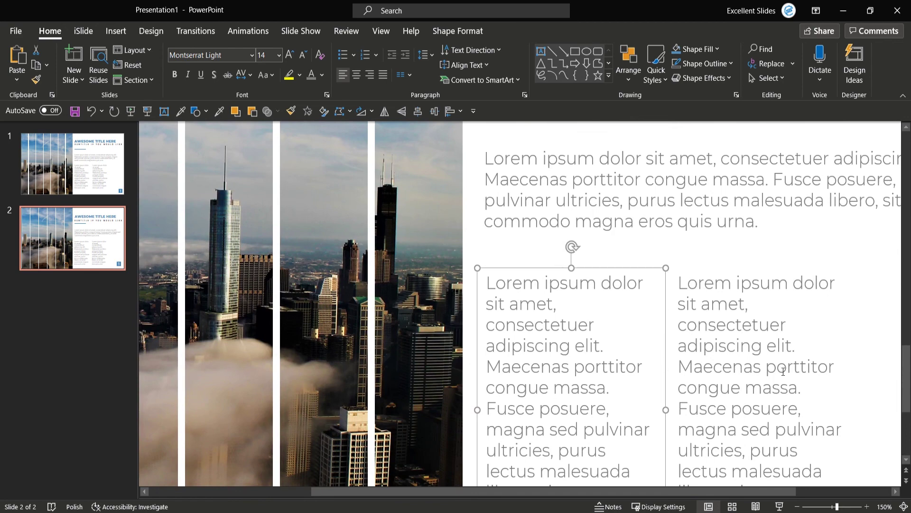
Move the right text column further right.
left_click(786, 347)
scroll(787, 346, "down", 5)
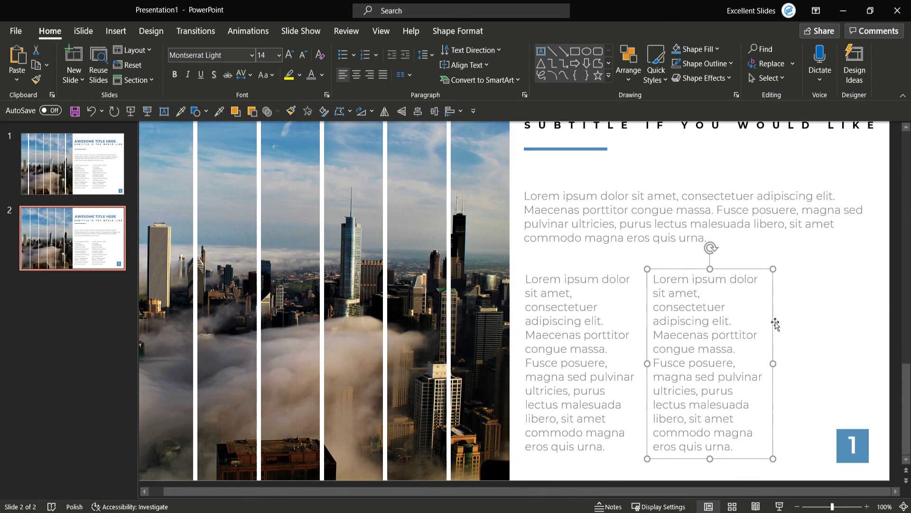
left_click_drag(776, 324, 795, 325)
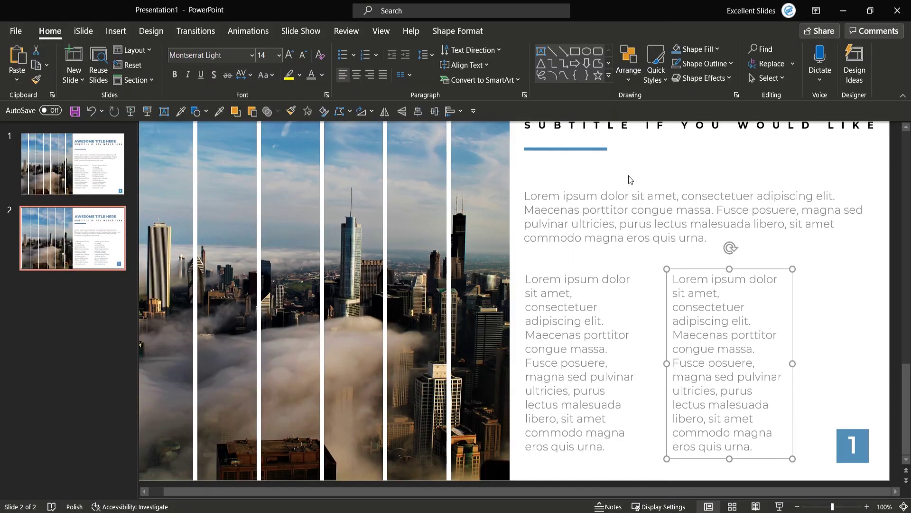
Select the title and subtitle together and raise them slightly above the blue line.
scroll(631, 179, "down", 3, "ctrl")
left_click(631, 203)
left_click(659, 223, "shift")
scroll(660, 224, "up", 2, "ctrl")
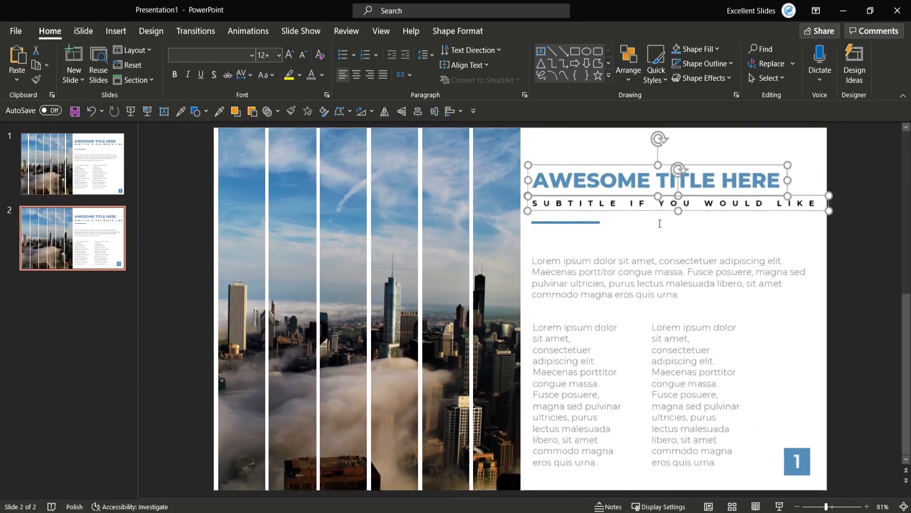
scroll(678, 254, "up", 4, "ctrl")
key("Escape")
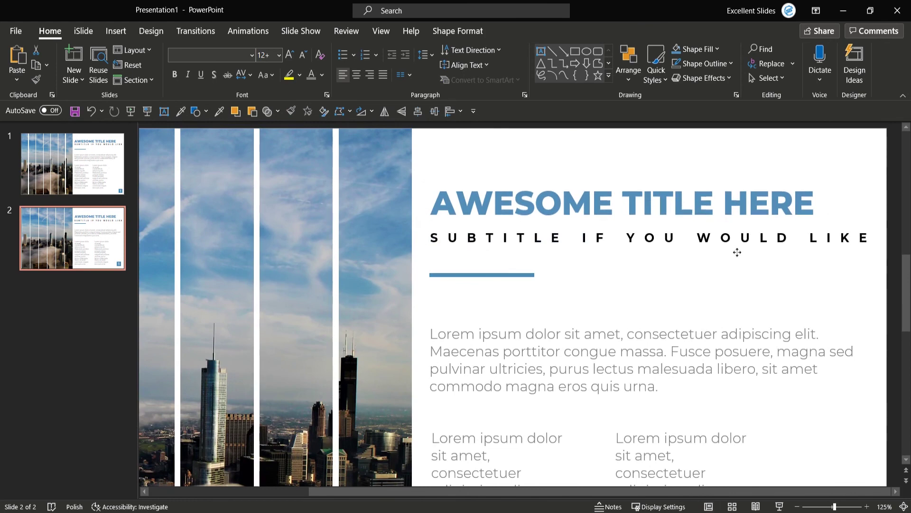
key("ctrl+z")
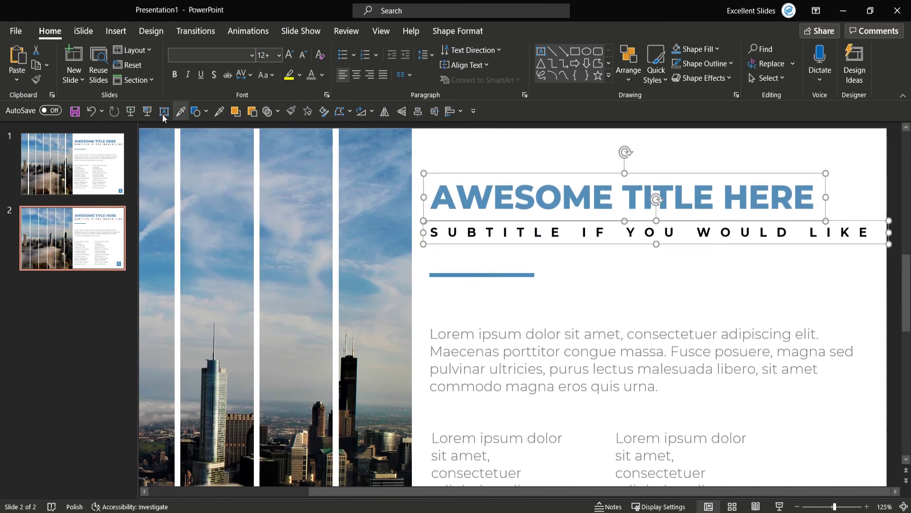